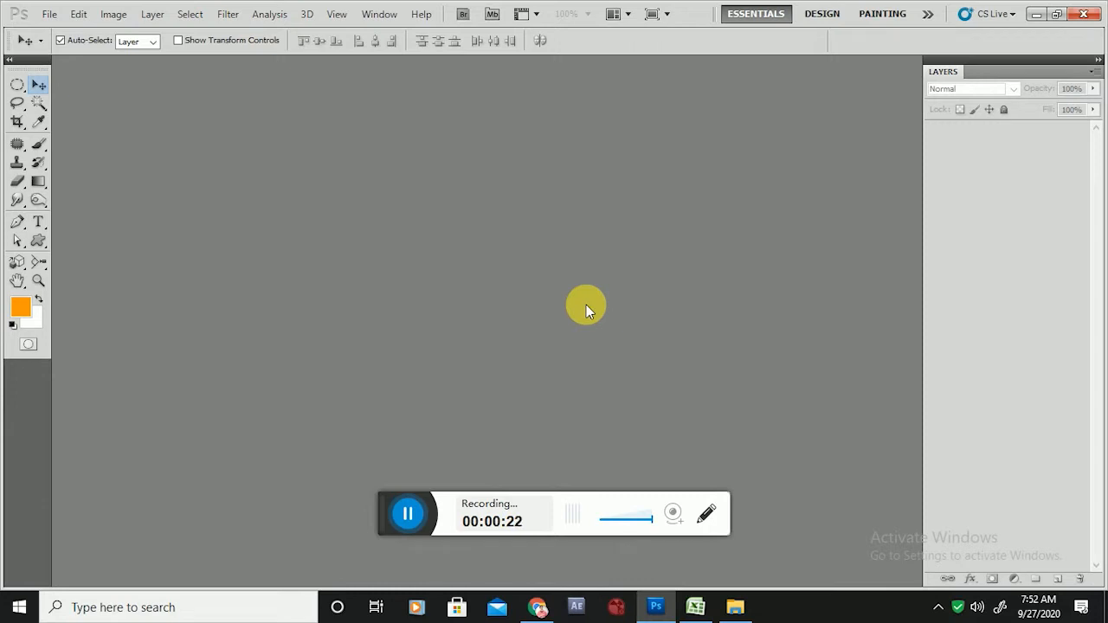
Create a new 1920 x 1080 pixel RGB document at 300 pixels/inch with a white background
click(43, 16)
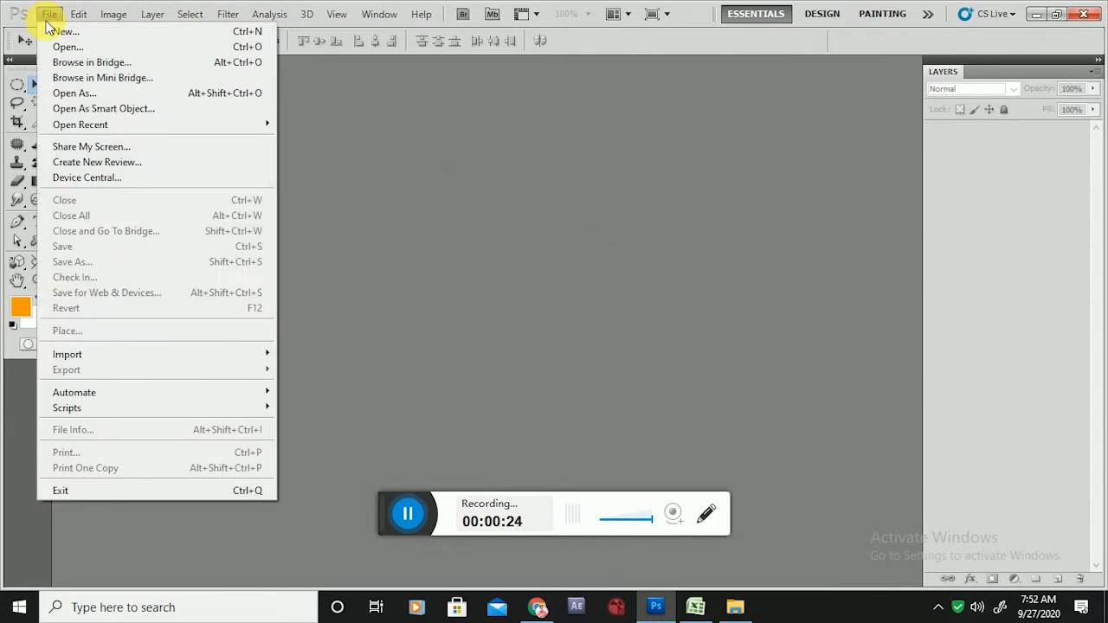
click(50, 29)
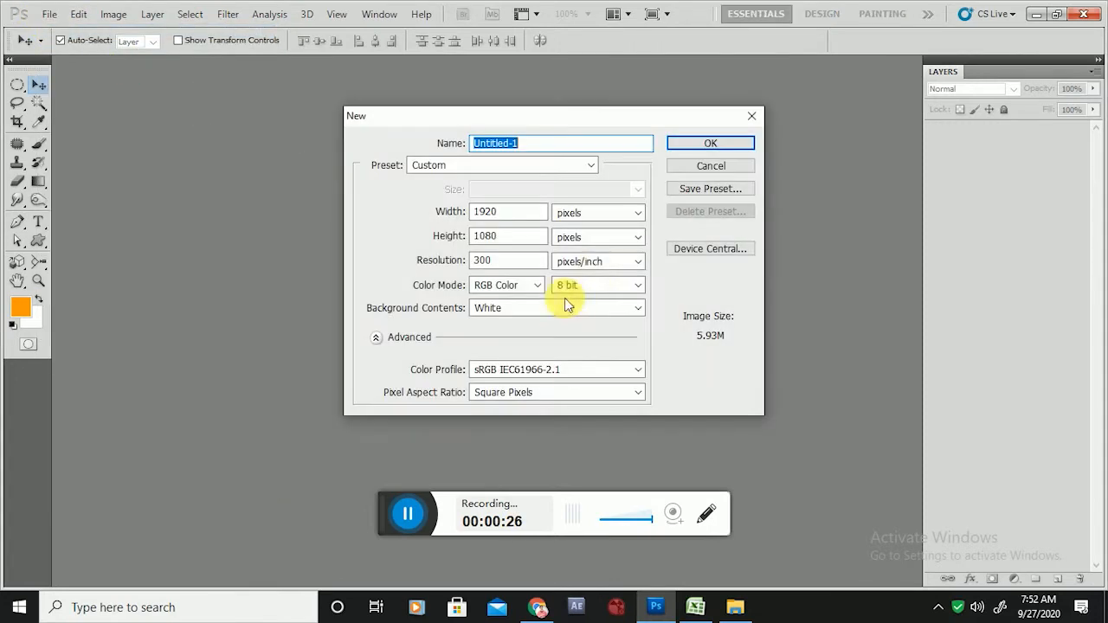
click(697, 145)
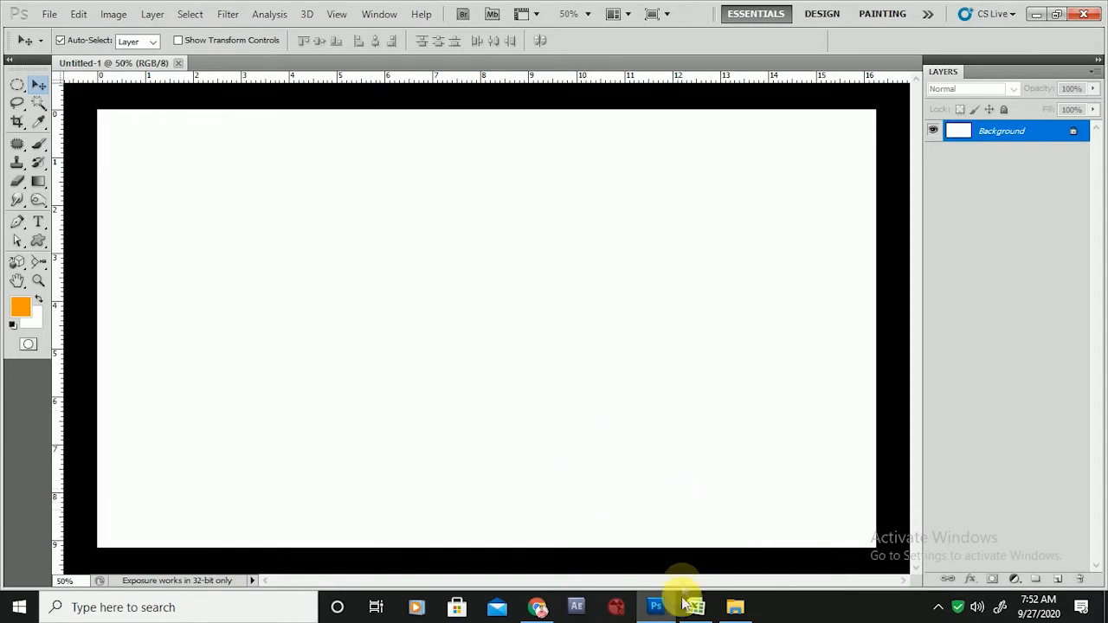
Place the 51c hill landscape image from the ref folder, scaled to about 231% so it fills the canvas
click(735, 606)
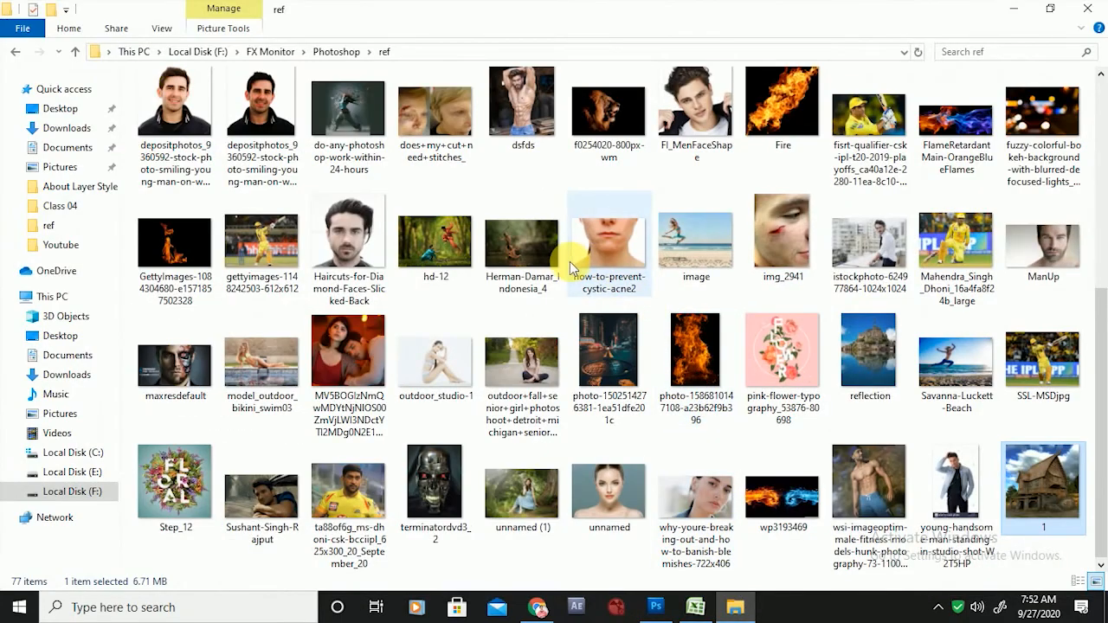
scroll(571, 268, up, 3)
drag(523, 122, 594, 419)
drag(659, 222, 876, 113)
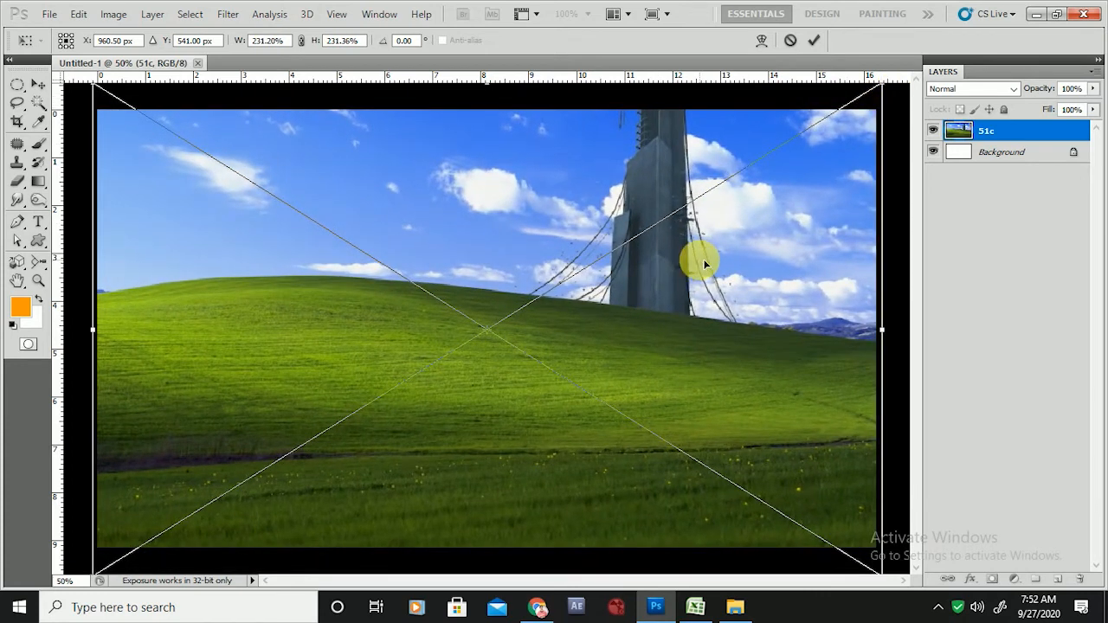
key(Return)
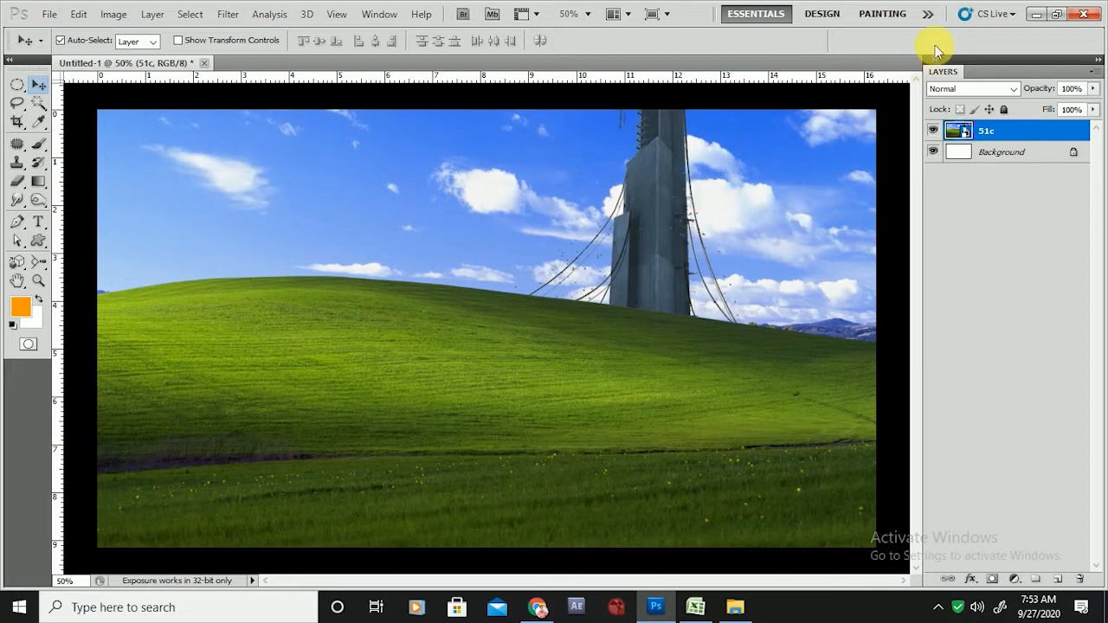
Rasterize the 51c layer, then convert it back into a smart object
right_click(1008, 137)
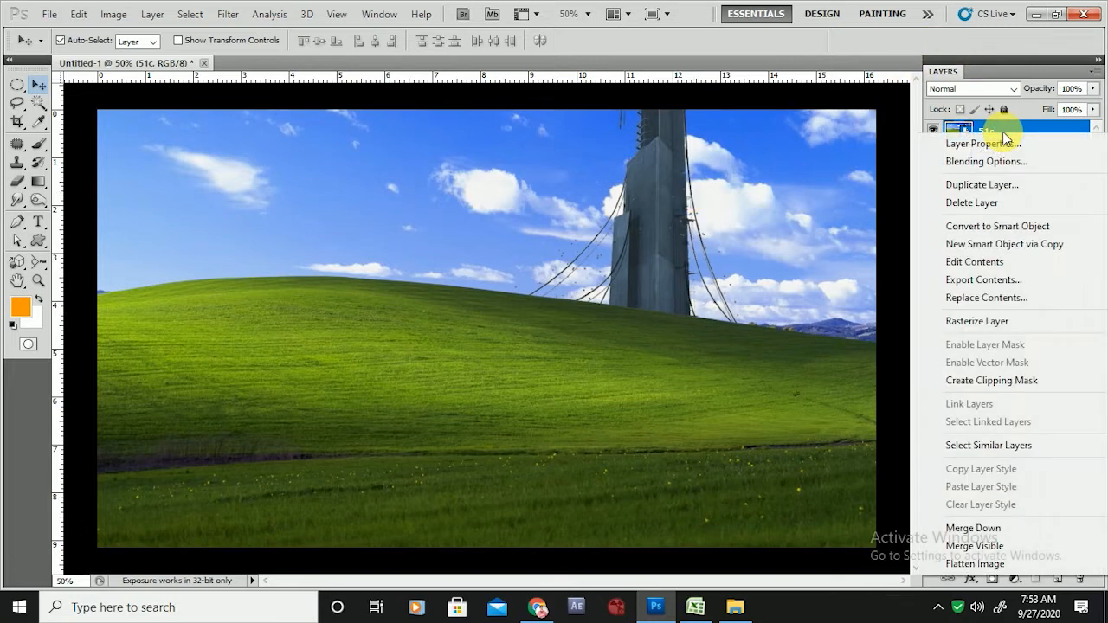
click(981, 321)
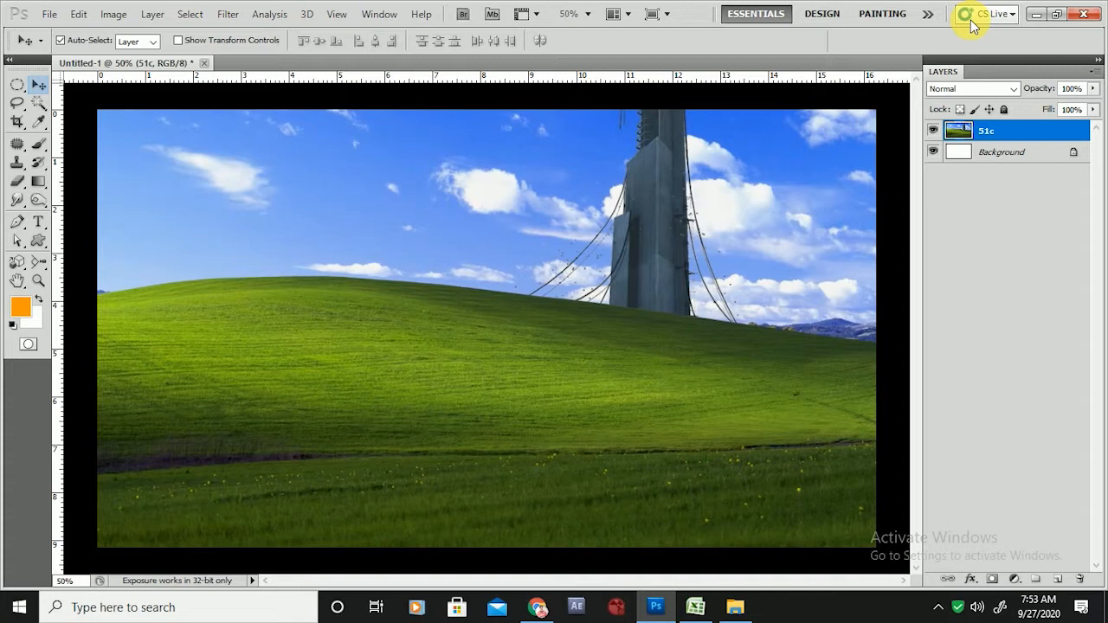
right_click(990, 135)
click(987, 253)
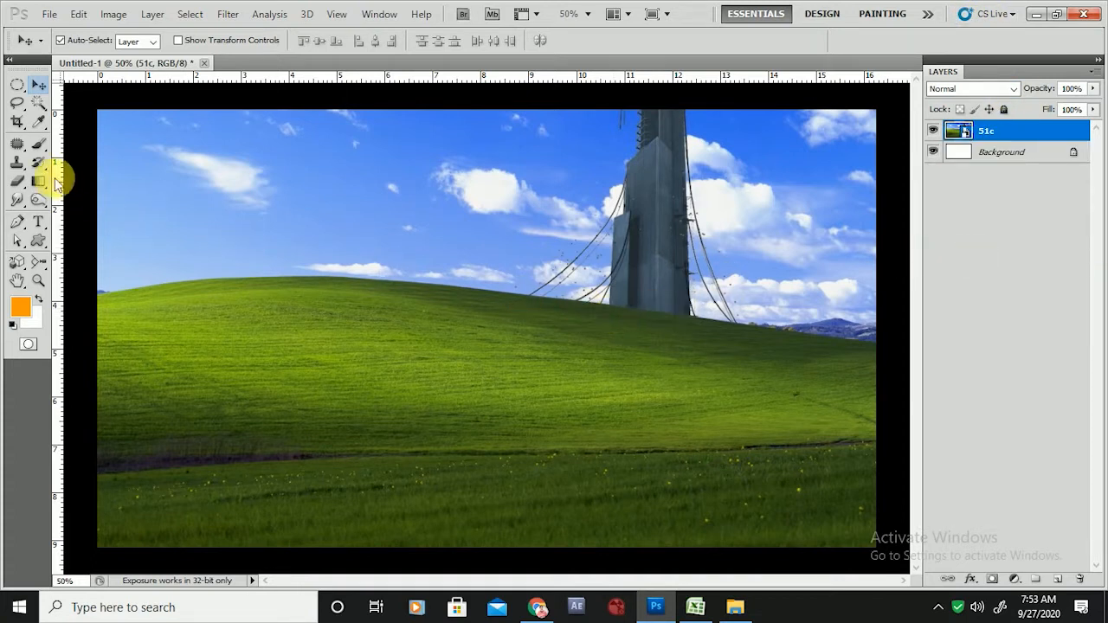
Rasterize the 51c smart object for the Eraser tool, and try a diagonal stroke from sky to hill, undoing it
click(16, 182)
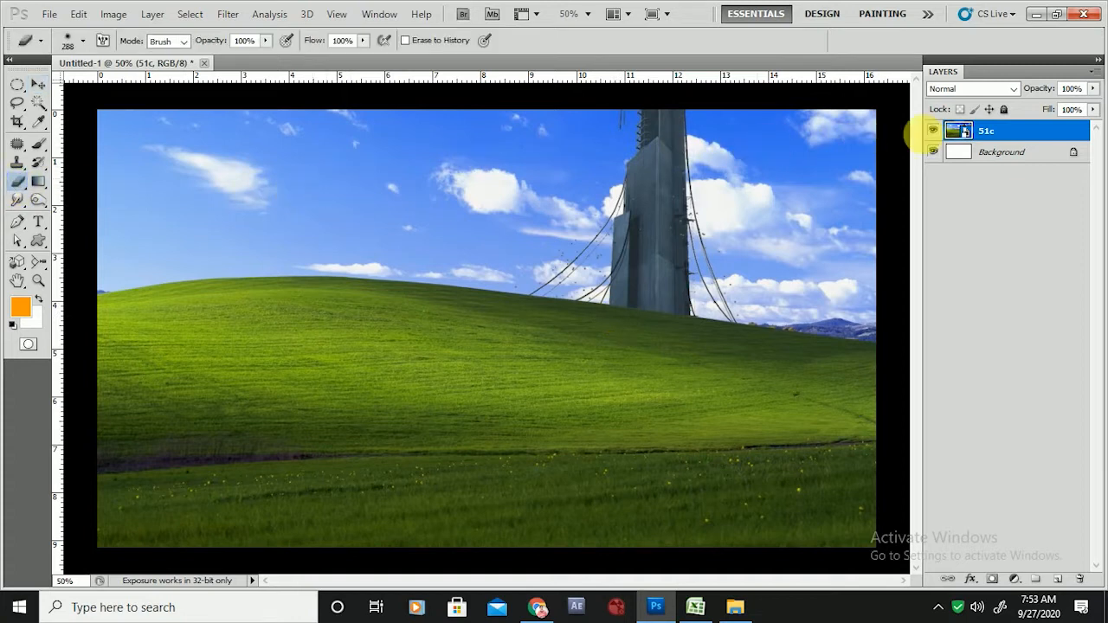
click(312, 183)
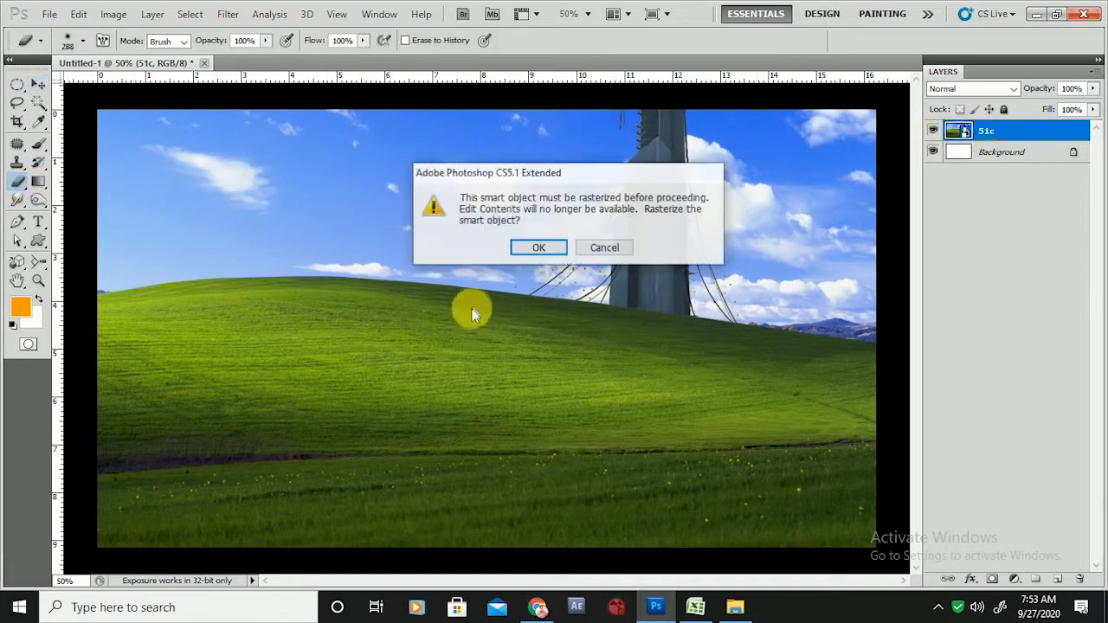
click(534, 248)
mouse_move(363, 173)
mouse_down()
mouse_move(532, 329)
mouse_move(544, 321)
mouse_up()
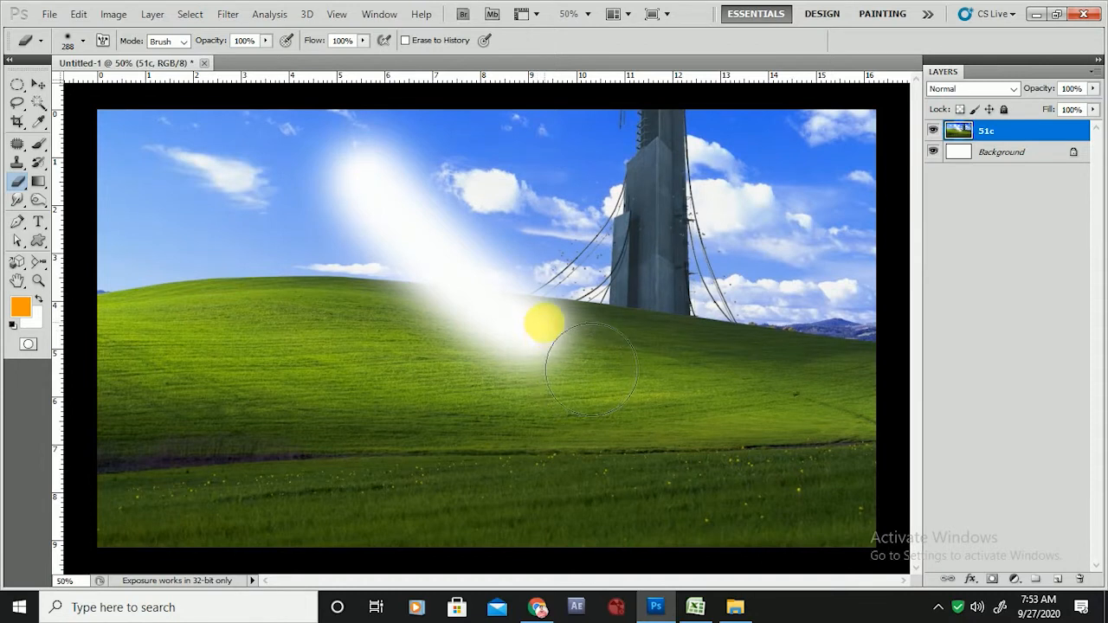
key(ctrl+z)
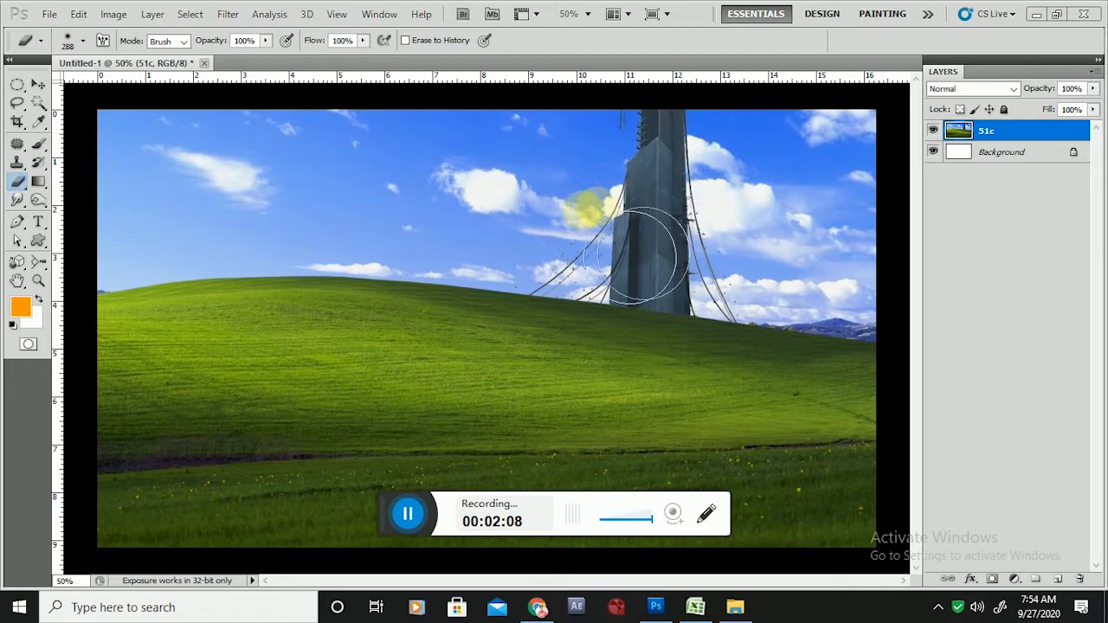
Toggle the 51c layer's visibility off and on, and erase a freehand area across the sky, tower and hill edge
scroll(438, 363, up, 1)
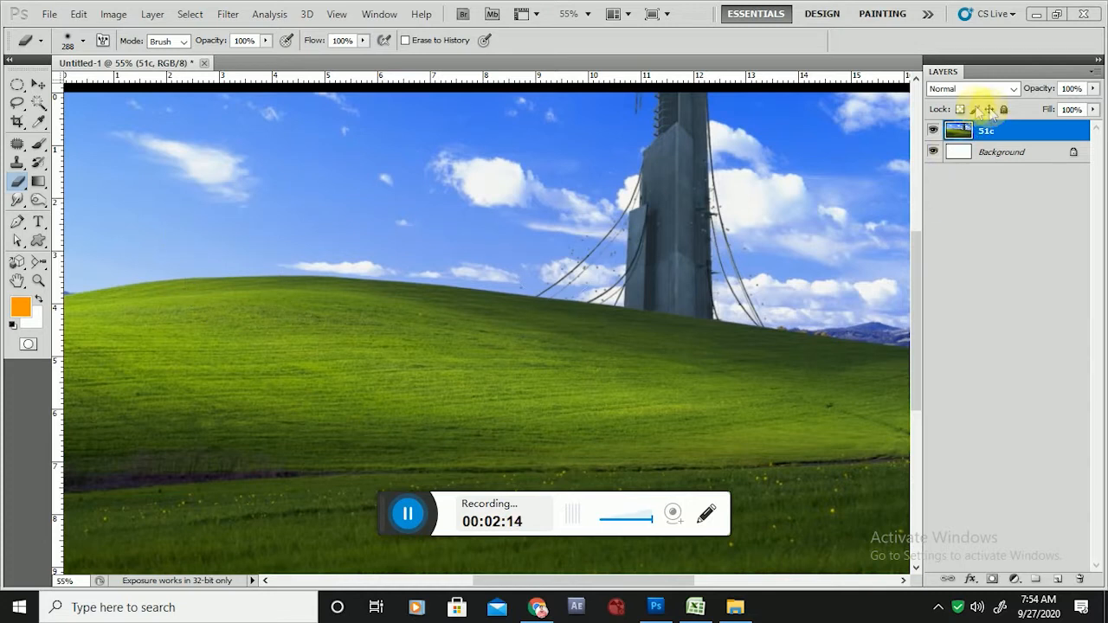
click(933, 131)
click(933, 131)
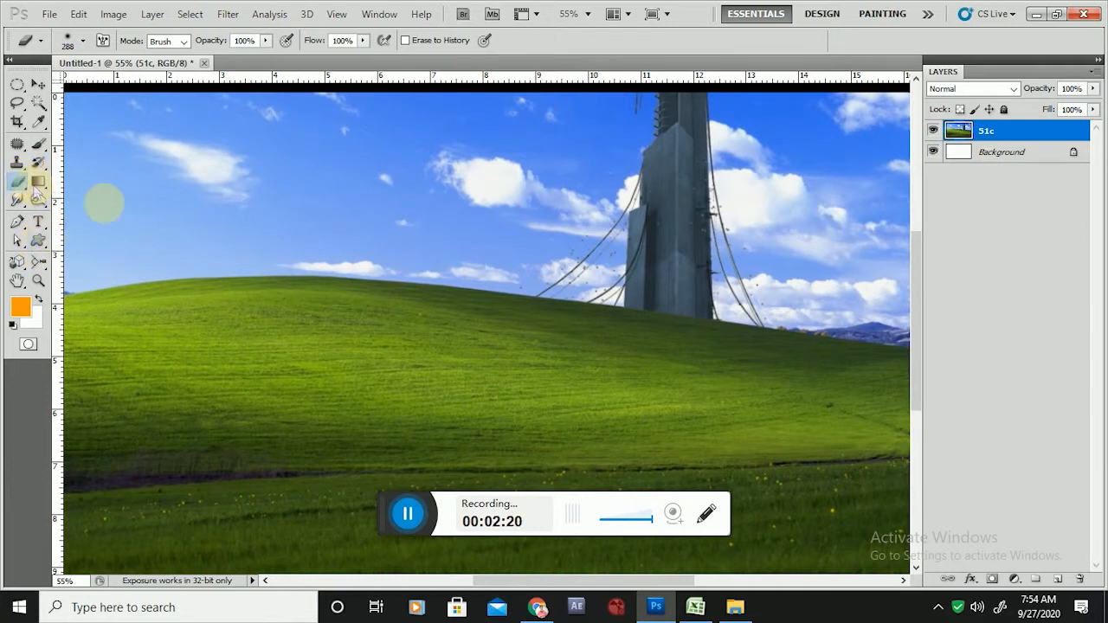
scroll(539, 314, down, 2)
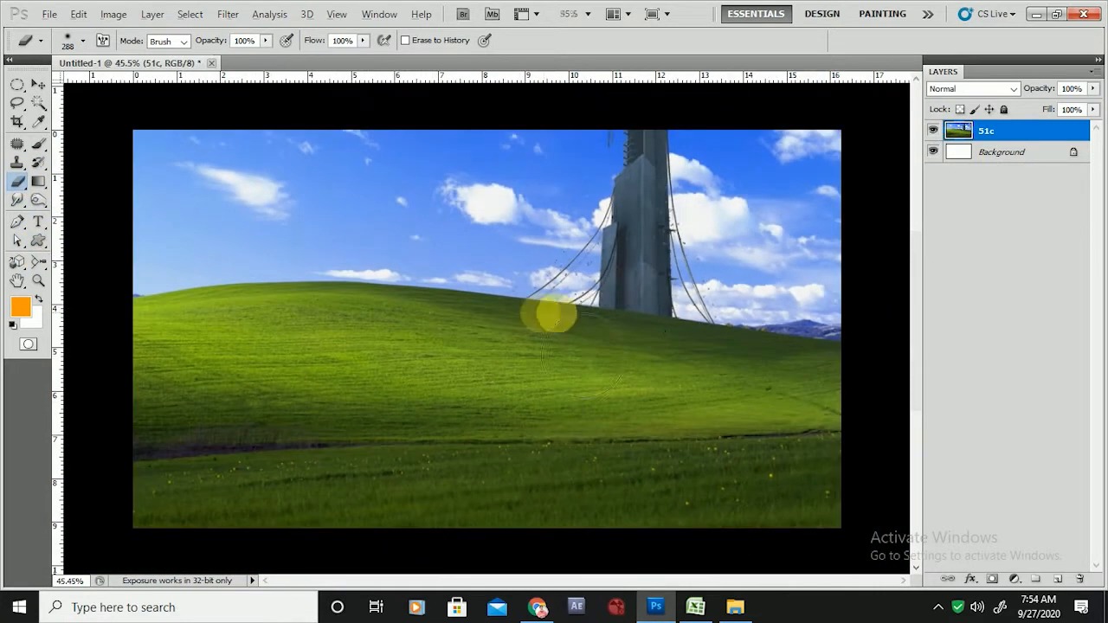
mouse_move(571, 217)
mouse_down()
mouse_move(744, 292)
mouse_move(424, 251)
mouse_up()
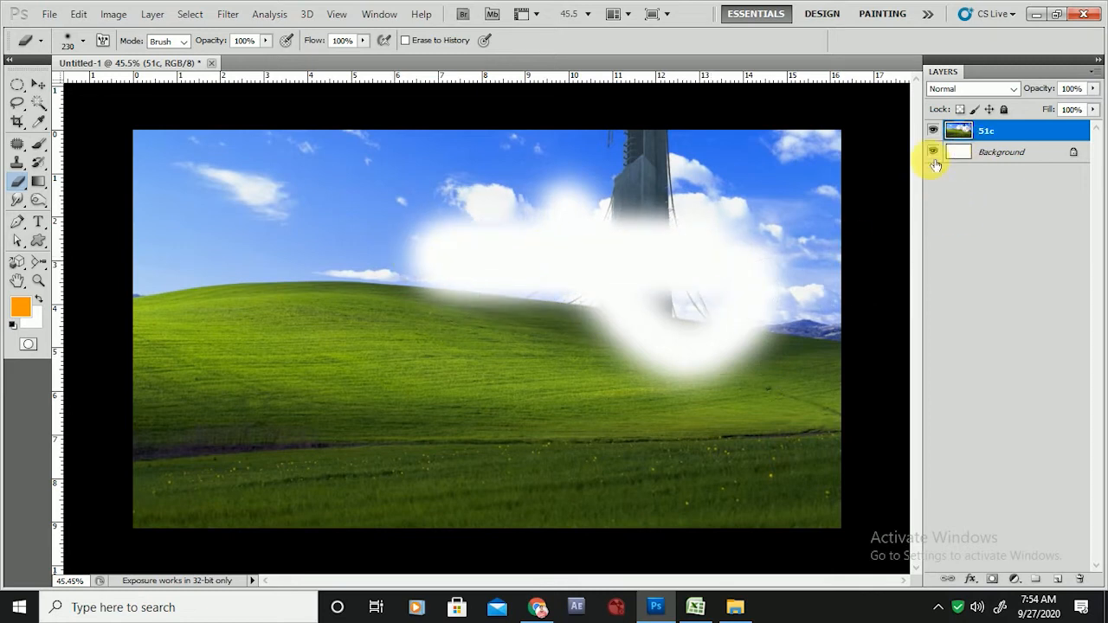
Convert the Background into a regular layer and give it a red Color Overlay
click(1007, 154)
double_click(1007, 153)
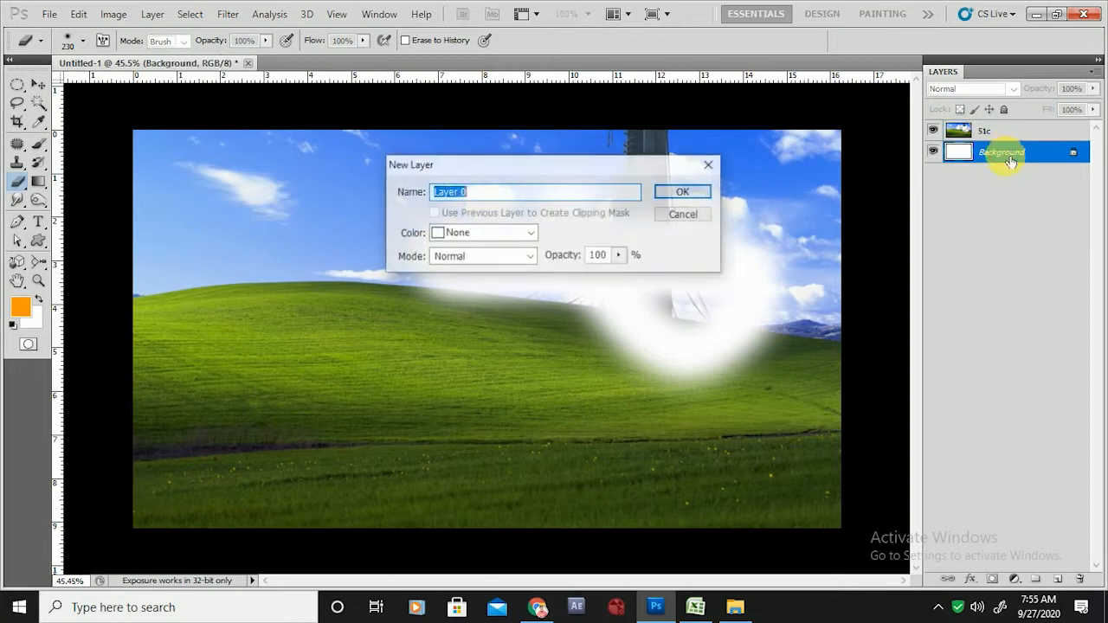
click(673, 189)
double_click(1031, 153)
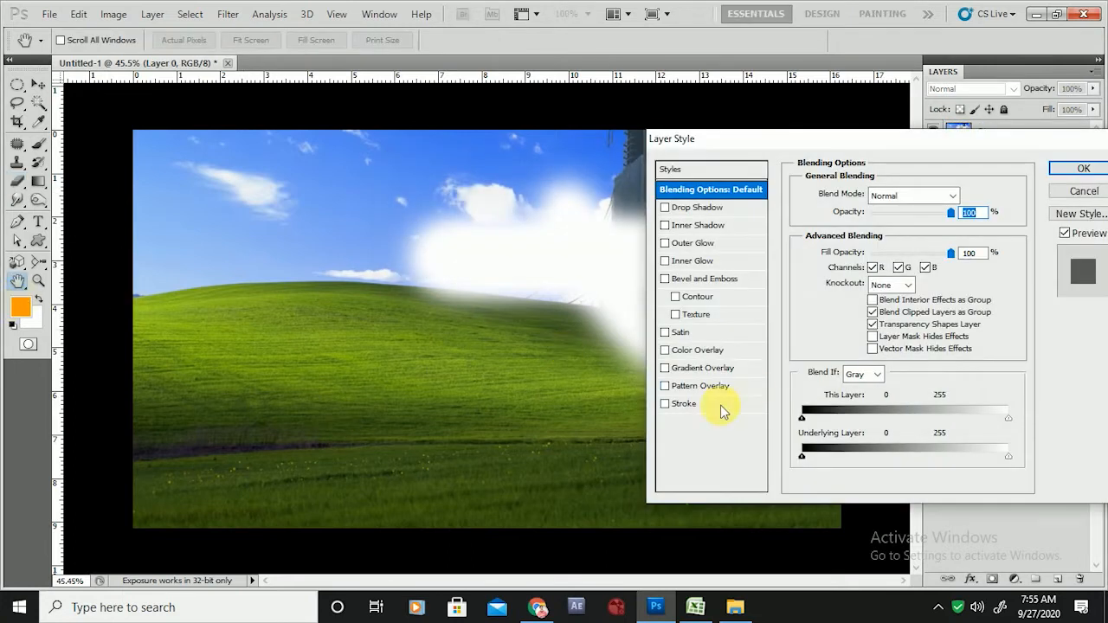
click(671, 351)
click(1084, 168)
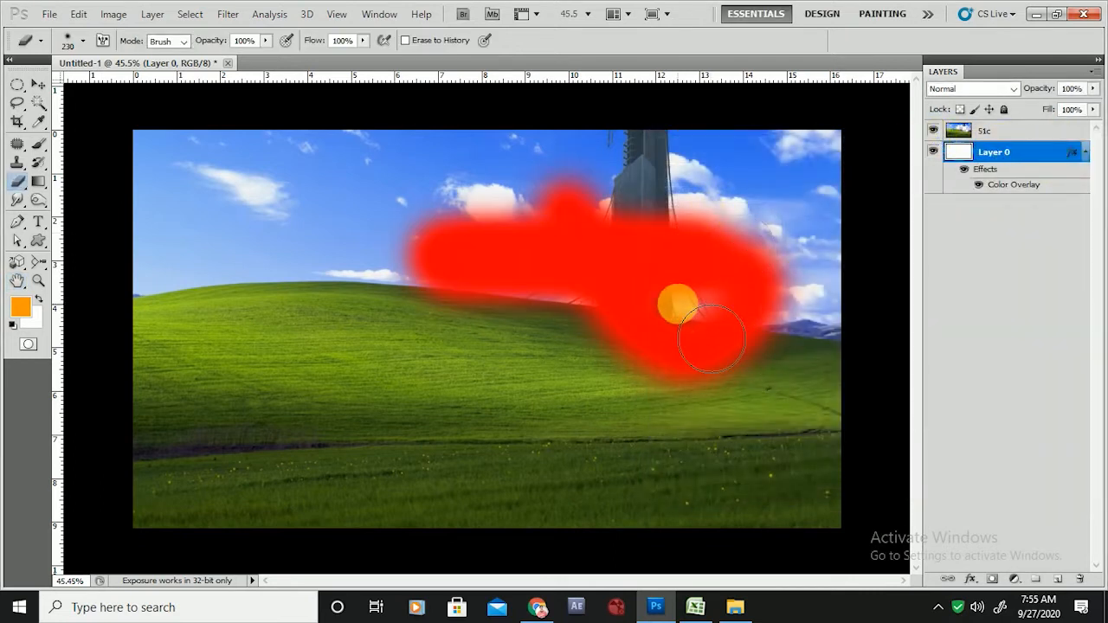
Try erasing on the red-overlaid layer, toggle its visibility off and on, and return to erasing on layer 51c
drag(712, 338, 767, 313)
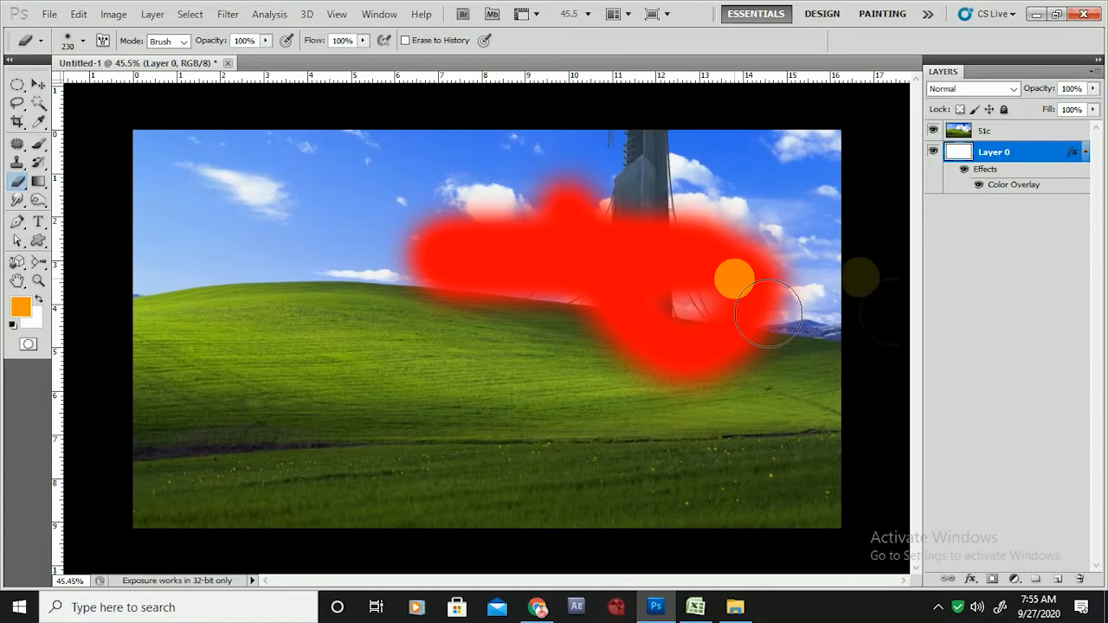
click(932, 152)
click(932, 152)
click(997, 139)
click(650, 255)
scroll(610, 421, down, 2)
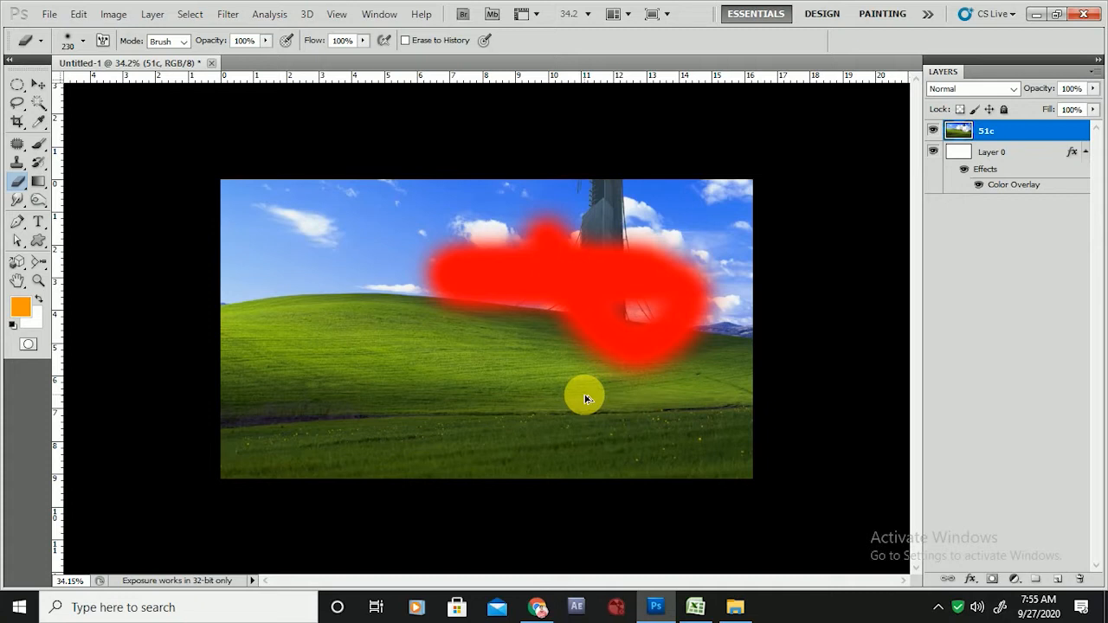
Undo the red overlay, the Background conversion and the erasing on layer 51c
key(ctrl+alt+z)
key(ctrl+alt+z)
key(ctrl+alt+z)
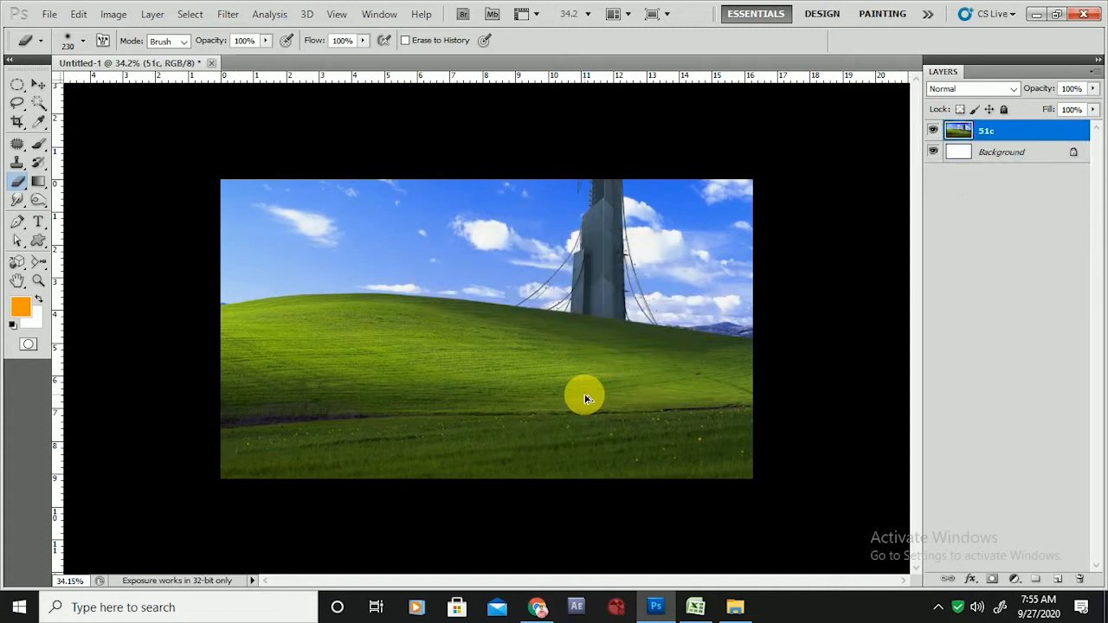
Add a layer mask to layer 51c, make the mask active, and set the foreground colour to black
scroll(639, 382, up, 3)
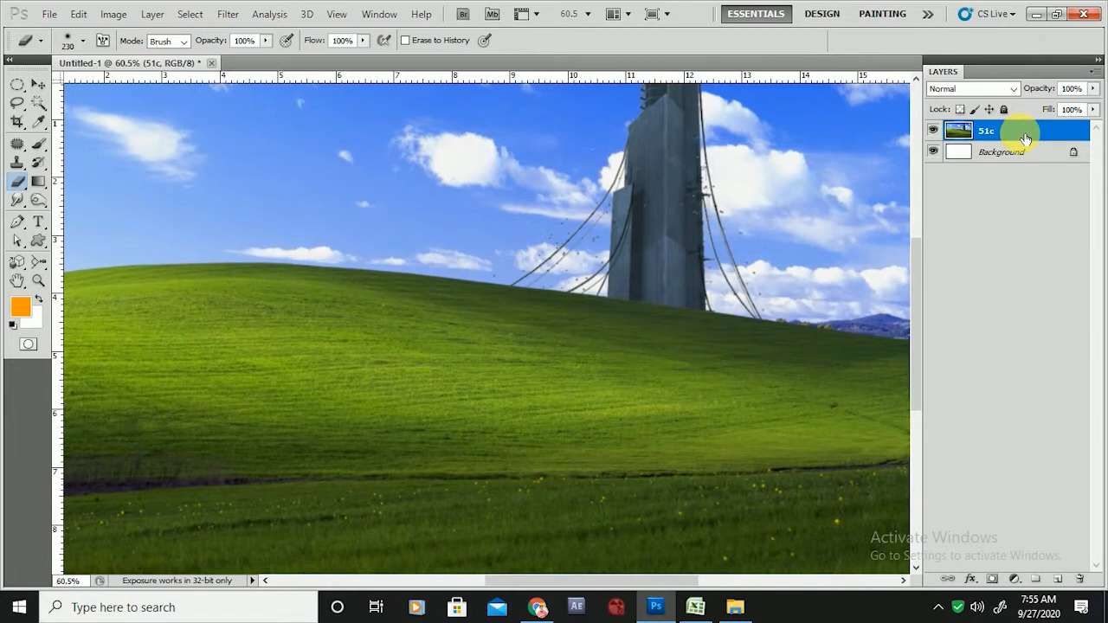
click(995, 580)
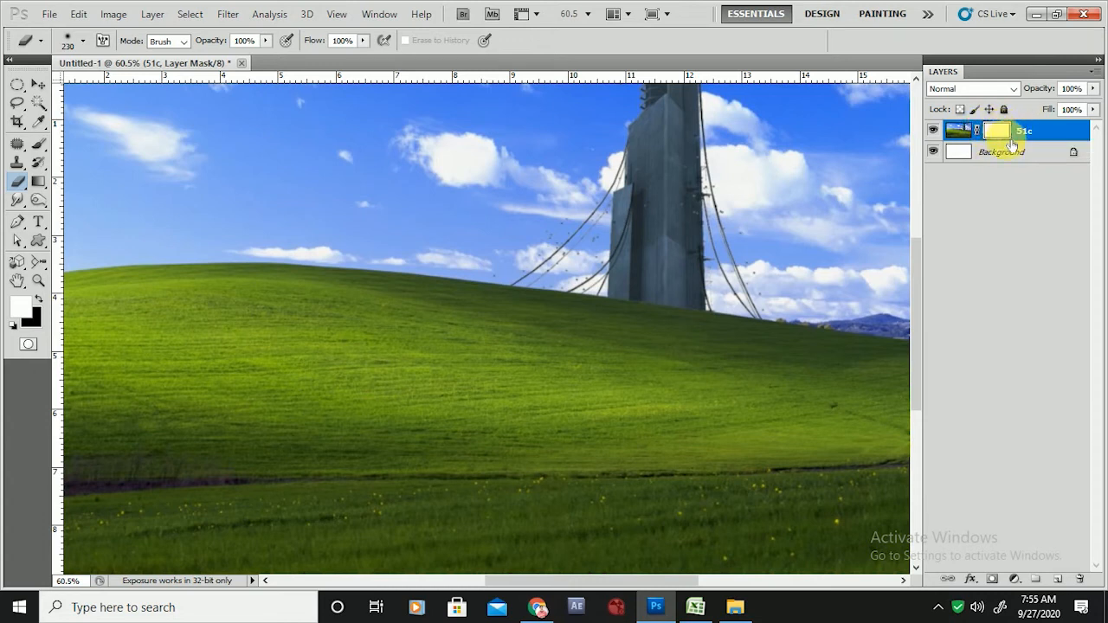
click(957, 131)
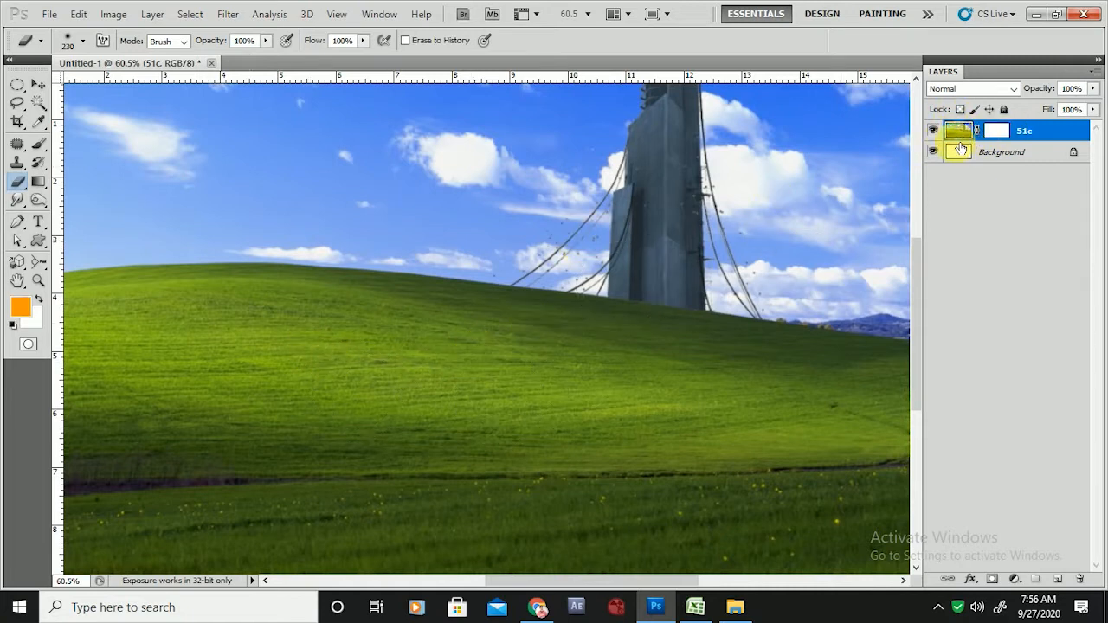
click(999, 131)
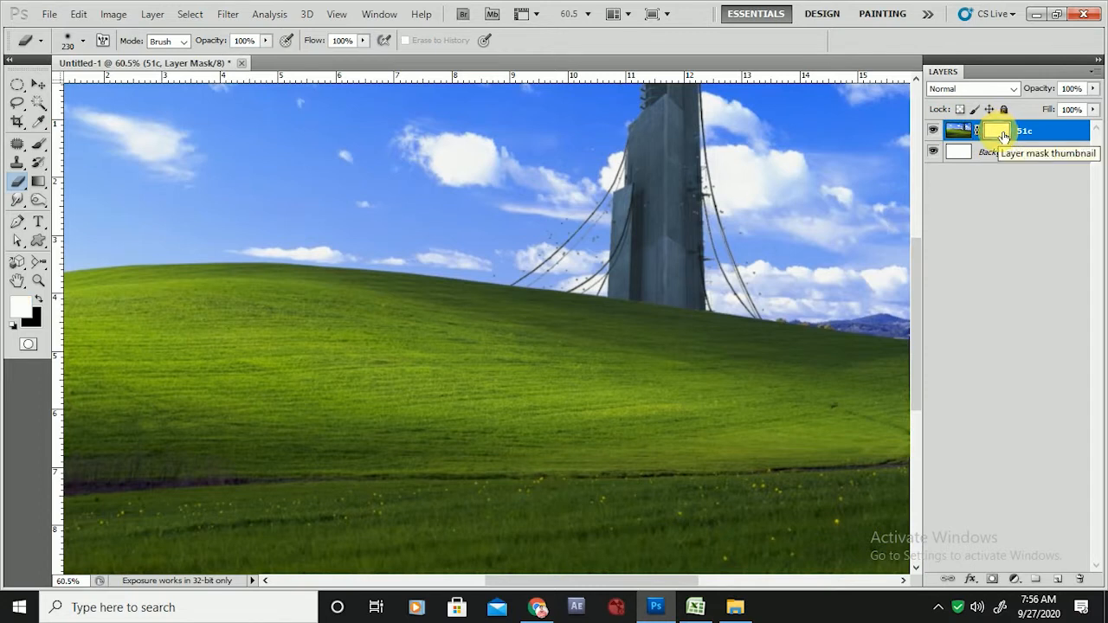
scroll(598, 323, down, 3)
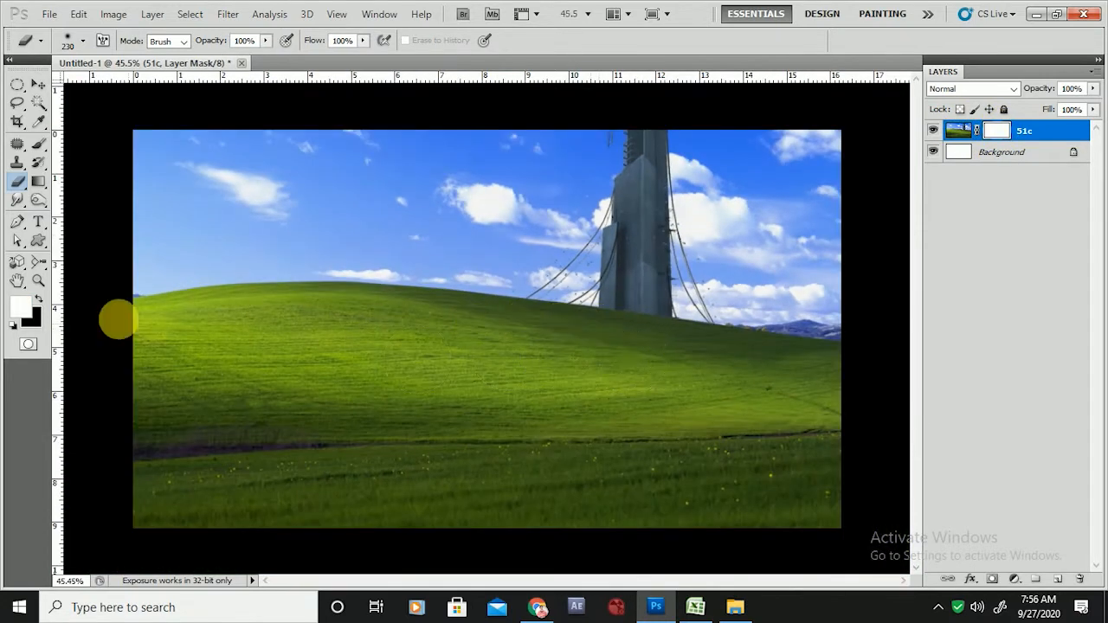
click(39, 301)
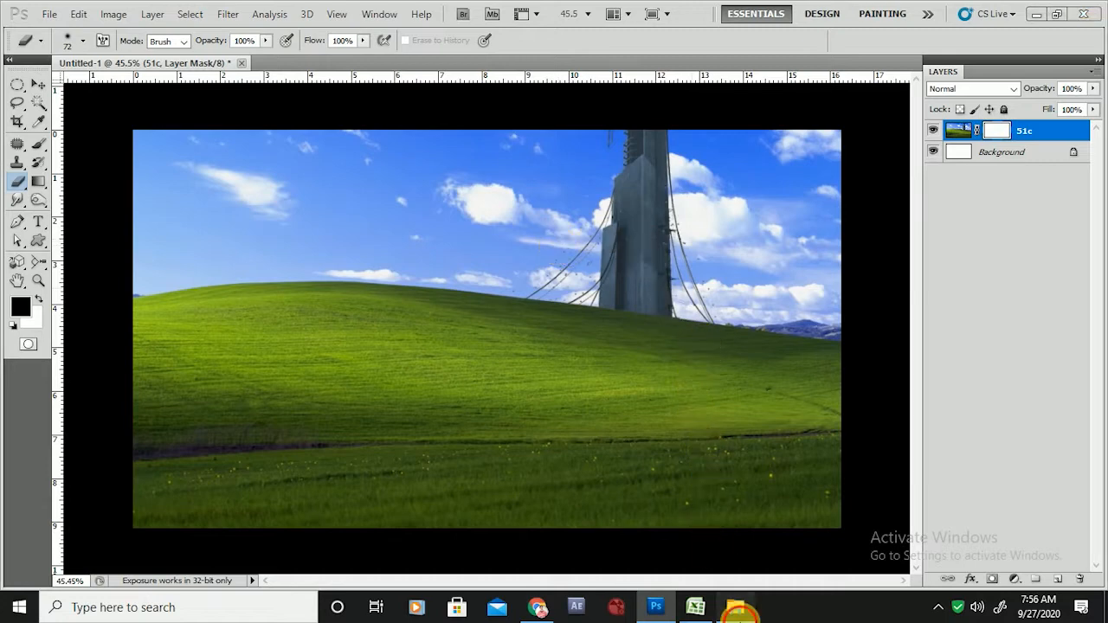
Place the wooden house image 1 from the ref folder above layer 51c and rasterize its layer
click(735, 607)
scroll(802, 446, down, 5)
drag(1014, 483, 633, 370)
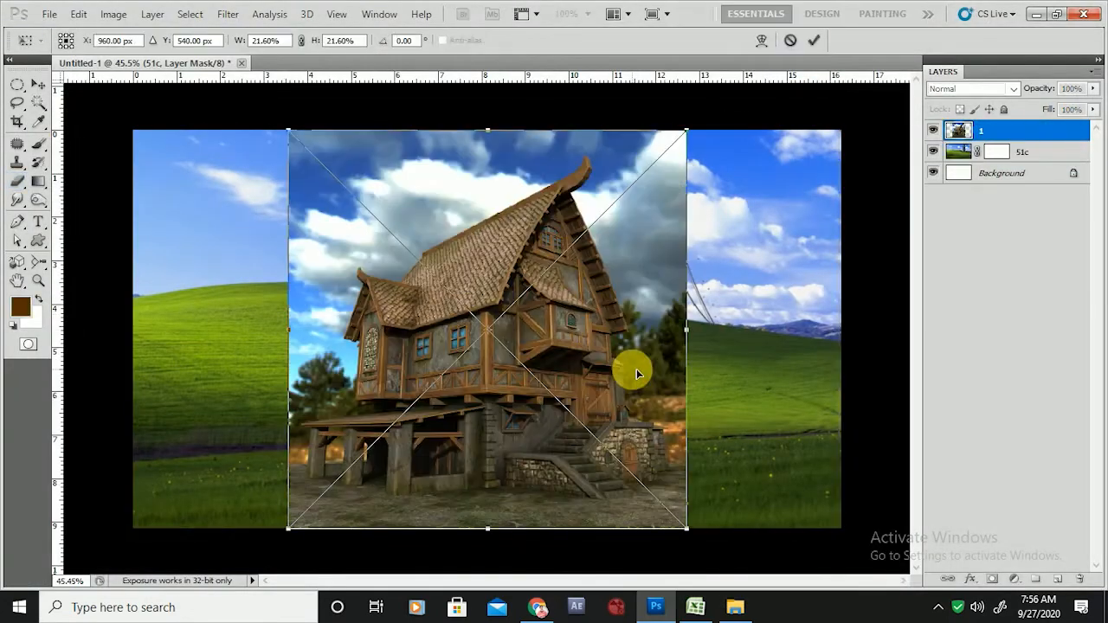
key(Return)
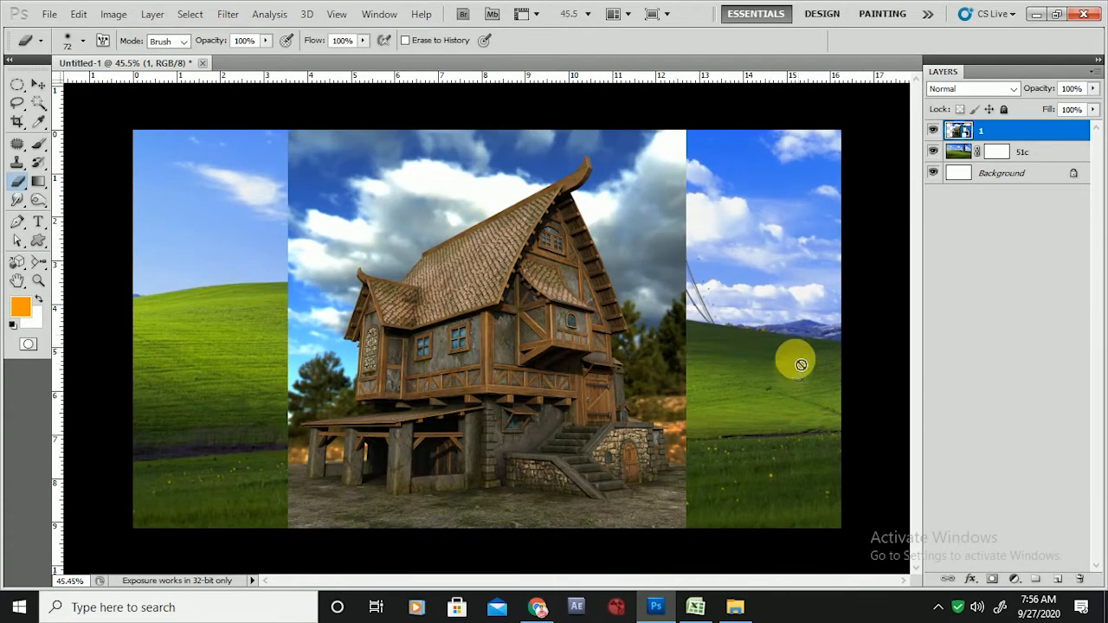
right_click(1063, 134)
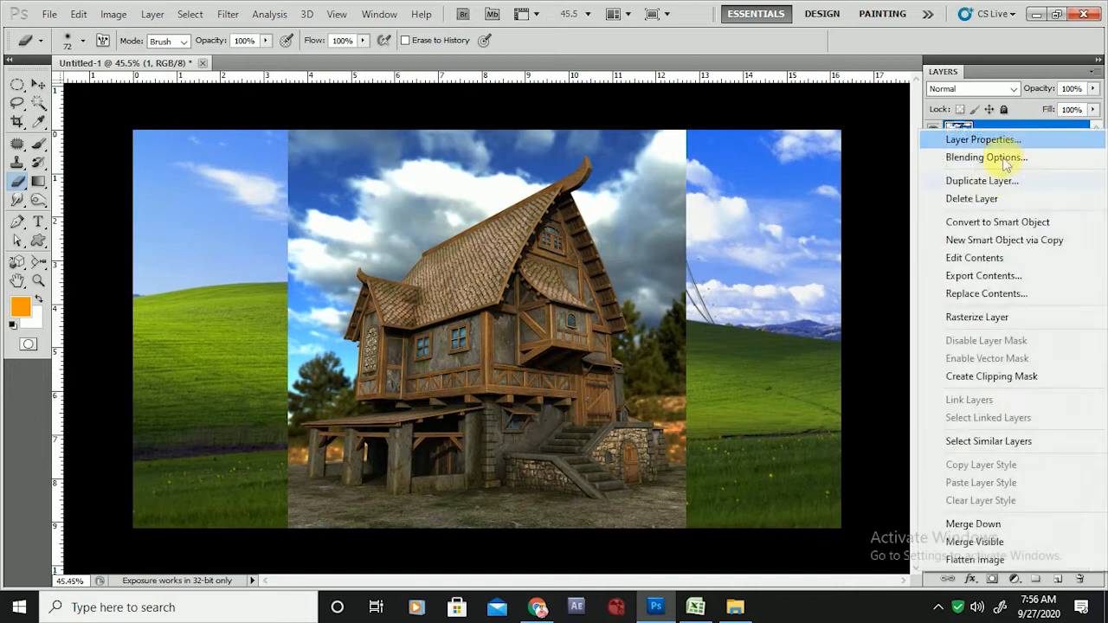
click(972, 321)
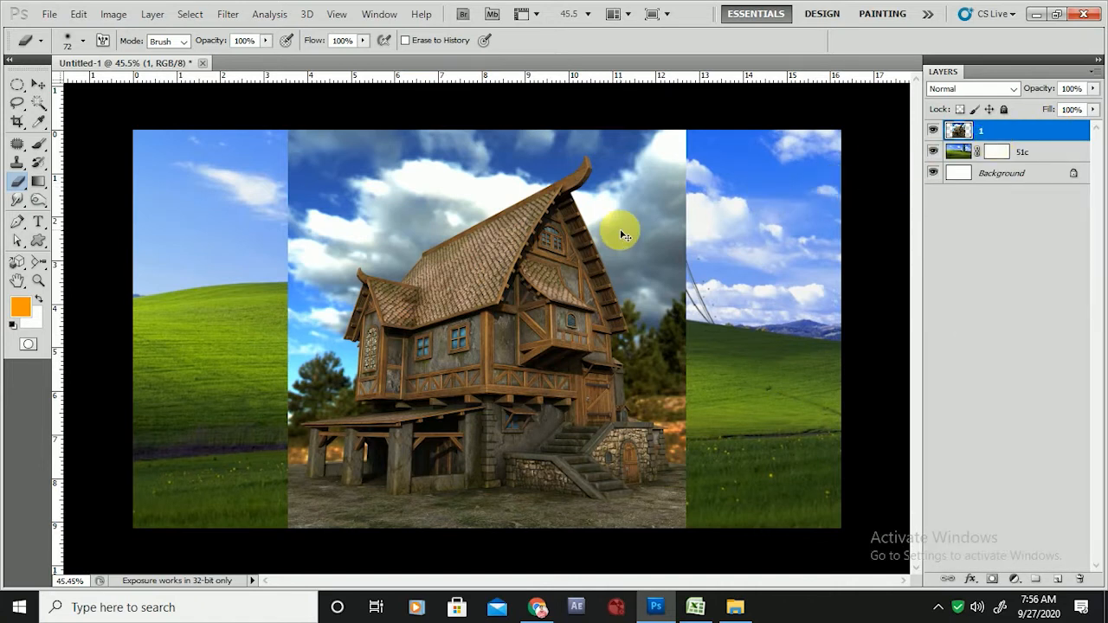
Scale the house image to about half its size and move it onto the hill's right side, overlapping the tower
key(ctrl+t)
drag(697, 134, 593, 226)
mouse_move(543, 348)
mouse_down()
mouse_move(779, 321)
mouse_move(770, 308)
mouse_up()
key(Return)
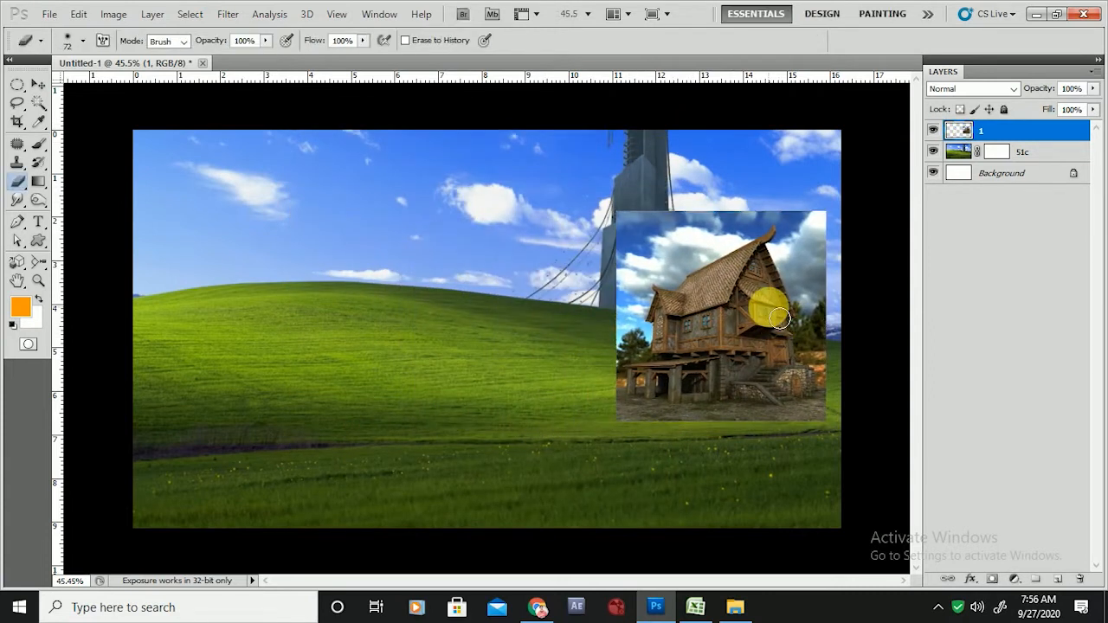
scroll(769, 308, up, 7)
scroll(515, 242, down, 5)
scroll(580, 232, up, 5)
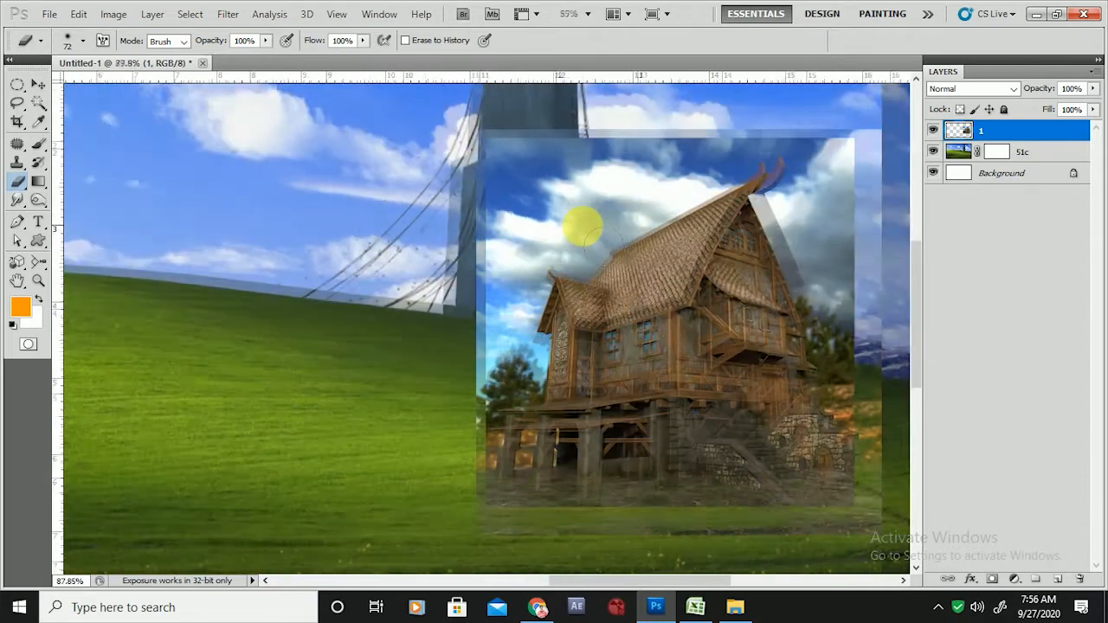
Add a layer mask to the house layer 1 and reduce the Eraser size to 16
scroll(712, 329, down, 2)
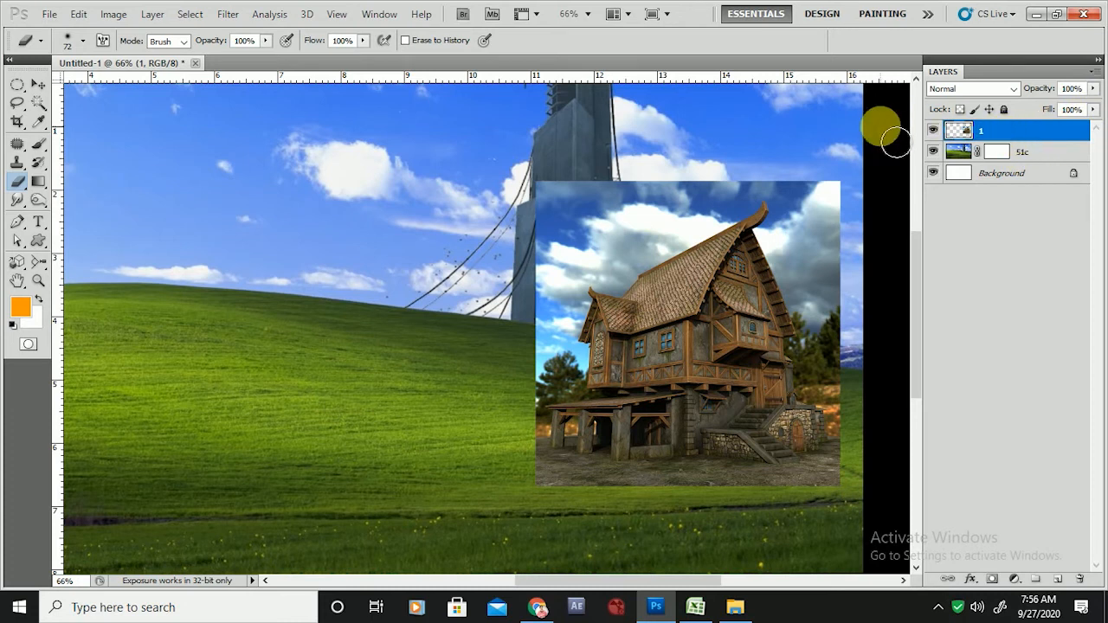
click(997, 584)
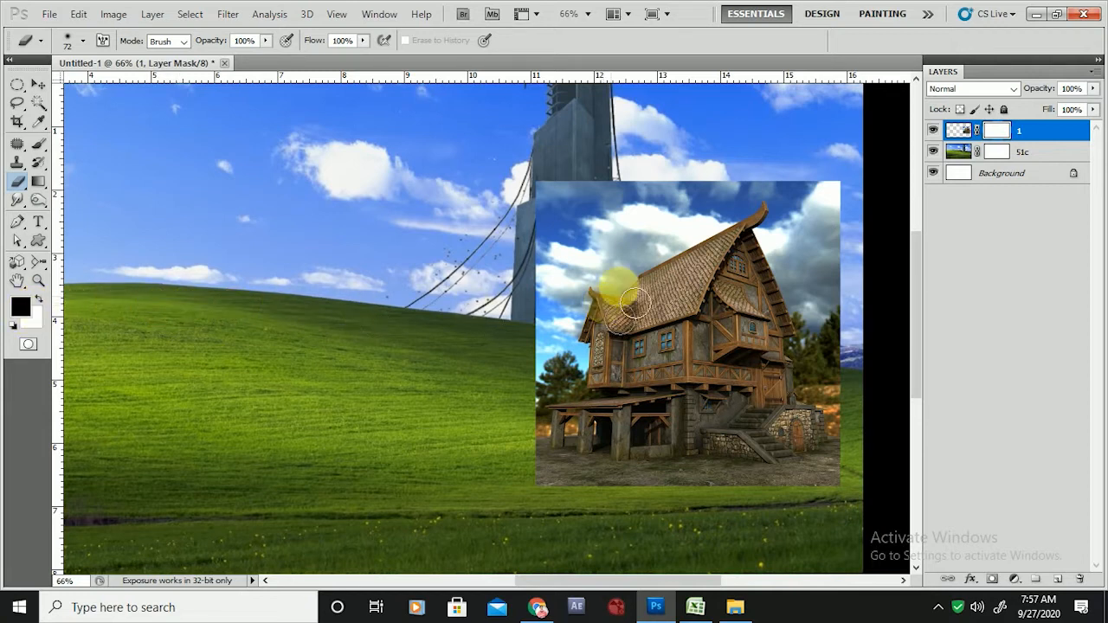
scroll(652, 193, up, 2)
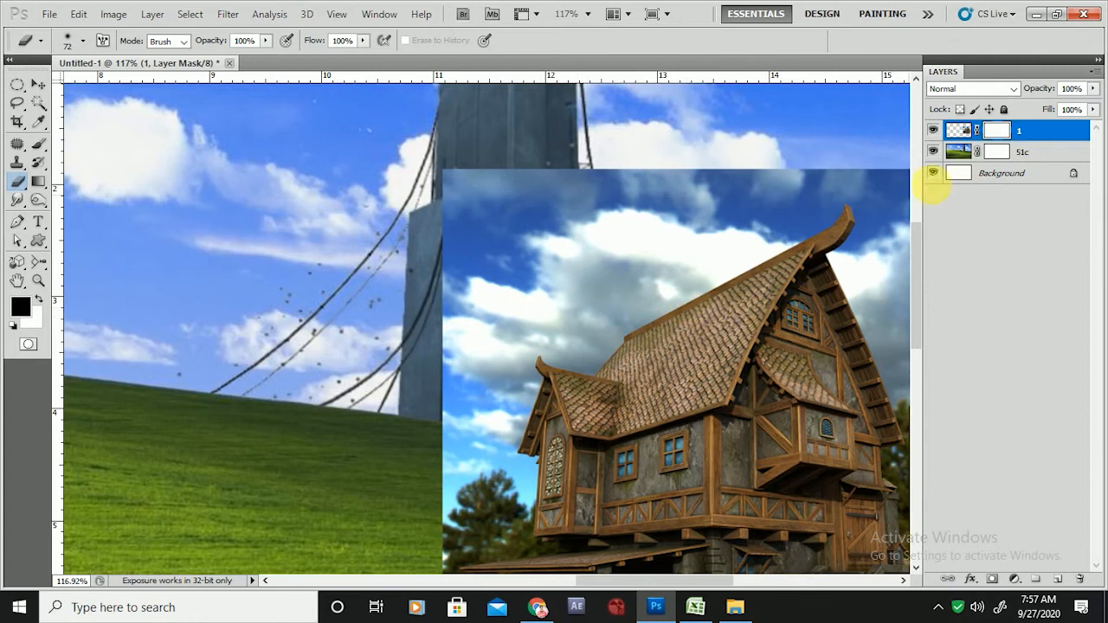
scroll(710, 258, up, 1)
drag(707, 229, 678, 241)
drag(733, 207, 757, 278)
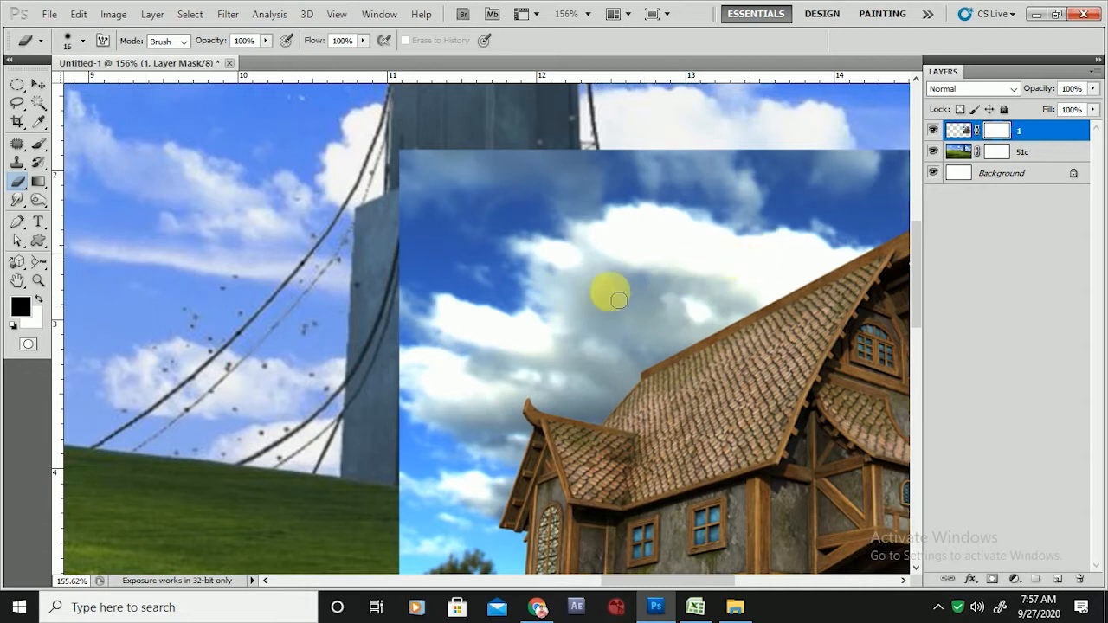
With white as the foreground colour, erase a strip of clouds above the roof on the mask and undo the last stroke
key(x)
mouse_move(604, 295)
mouse_down()
mouse_move(796, 228)
mouse_move(544, 329)
mouse_move(568, 334)
mouse_move(559, 345)
mouse_up()
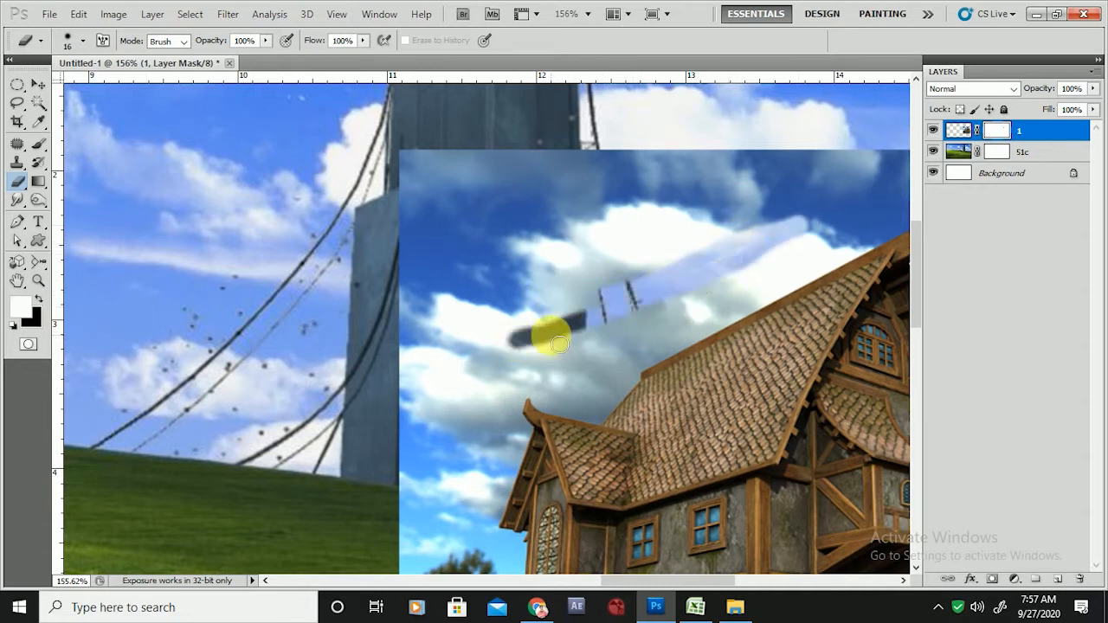
key(ctrl+z)
Enlarge the Eraser to 45 and mask out the house image's sky above the roof's left slope
key(bracketright)
key(bracketright)
key(bracketright)
key(bracketright)
key(bracketright)
key(bracketright)
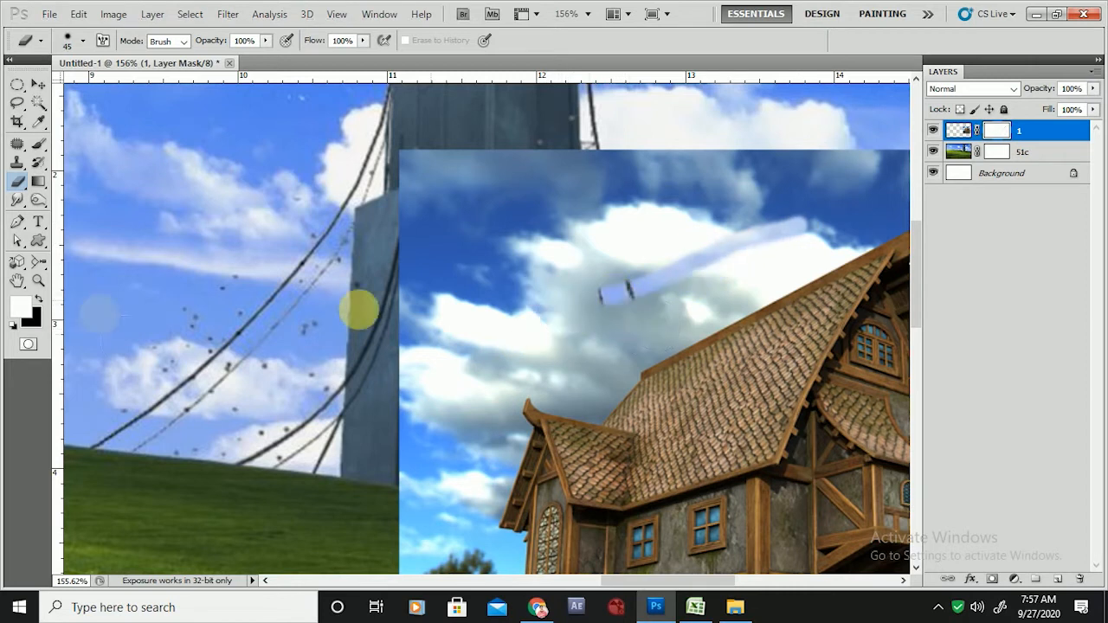
mouse_move(848, 178)
mouse_down()
mouse_move(409, 356)
mouse_move(757, 246)
mouse_move(898, 181)
mouse_move(547, 195)
mouse_move(687, 124)
mouse_move(331, 217)
mouse_move(709, 215)
mouse_move(707, 237)
mouse_move(420, 269)
mouse_move(408, 251)
mouse_move(391, 407)
mouse_up()
Reduce the Eraser to 35 and mask out the remaining sky and trees along the roof and the house's left wall
alt+right_click(522, 398)
scroll(554, 230, down, 5)
scroll(513, 366, up, 3)
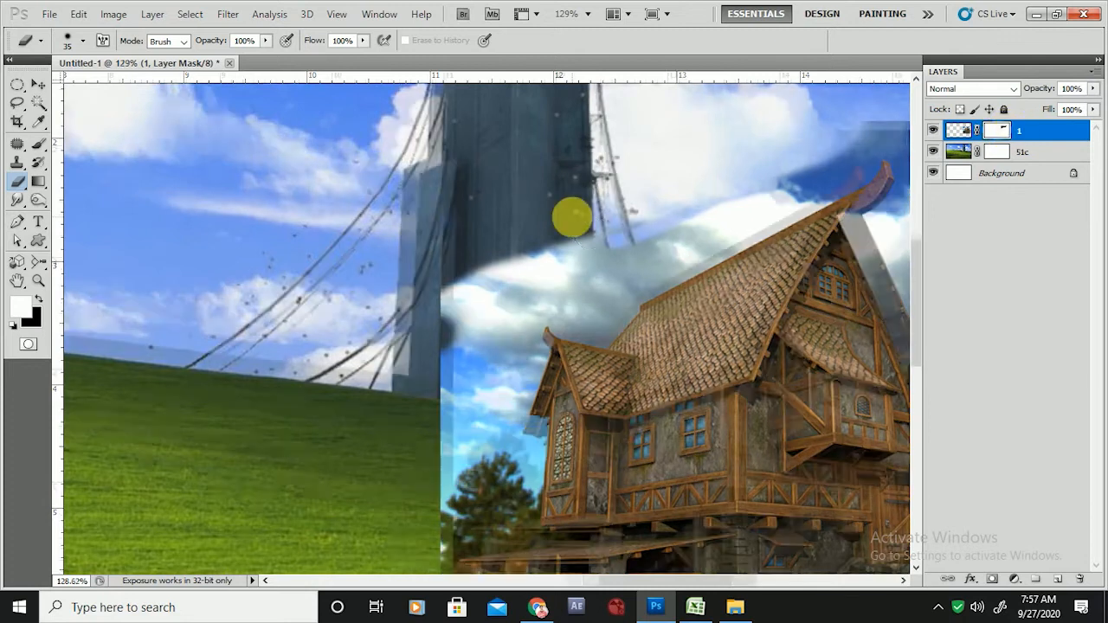
scroll(574, 217, down, 1)
mouse_move(746, 210)
mouse_down()
mouse_move(534, 304)
mouse_move(627, 233)
mouse_move(487, 285)
mouse_move(457, 334)
mouse_move(452, 371)
mouse_move(434, 216)
mouse_move(448, 376)
mouse_move(447, 461)
mouse_move(434, 372)
mouse_move(435, 490)
mouse_move(453, 480)
mouse_move(474, 376)
mouse_move(512, 292)
mouse_move(529, 282)
mouse_move(448, 411)
mouse_move(536, 304)
mouse_move(491, 351)
mouse_move(501, 364)
mouse_move(513, 353)
mouse_move(489, 436)
mouse_move(486, 400)
mouse_move(495, 376)
mouse_move(489, 469)
mouse_move(507, 456)
mouse_move(501, 493)
mouse_move(456, 499)
mouse_move(489, 469)
mouse_up()
scroll(588, 334, down, 2)
mouse_move(725, 222)
mouse_down()
mouse_move(708, 258)
mouse_move(582, 319)
mouse_move(584, 336)
mouse_move(596, 324)
mouse_move(581, 339)
mouse_move(556, 331)
mouse_move(578, 318)
mouse_move(492, 316)
mouse_up()
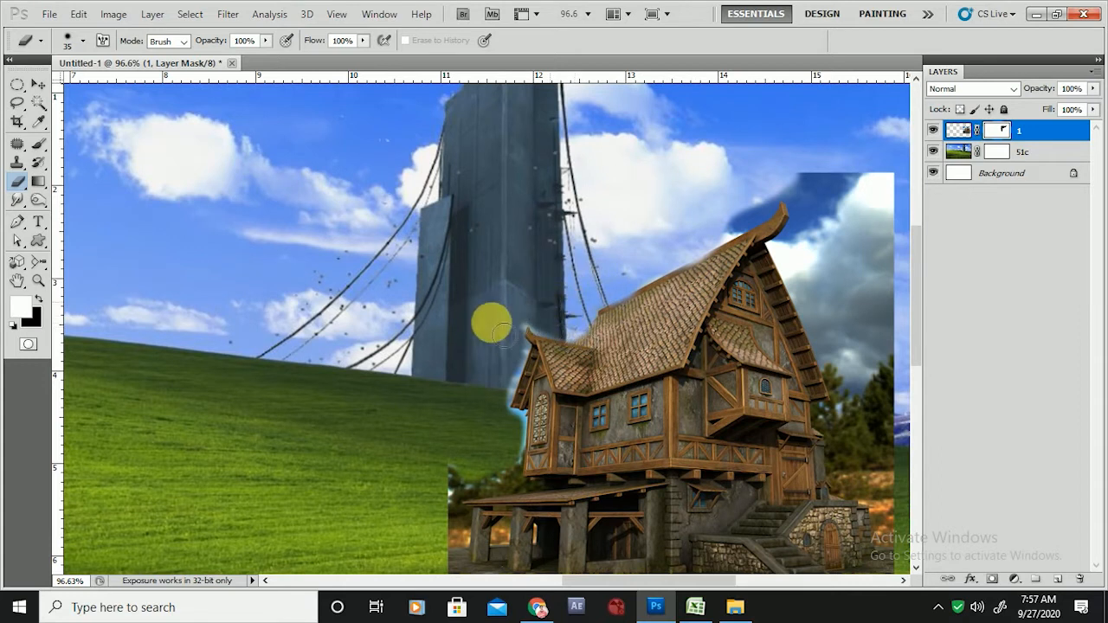
Mask out the sky and trees around the roof's peak and right side, enlarging the Eraser to 82
drag(522, 245, 520, 239)
drag(850, 180, 775, 216)
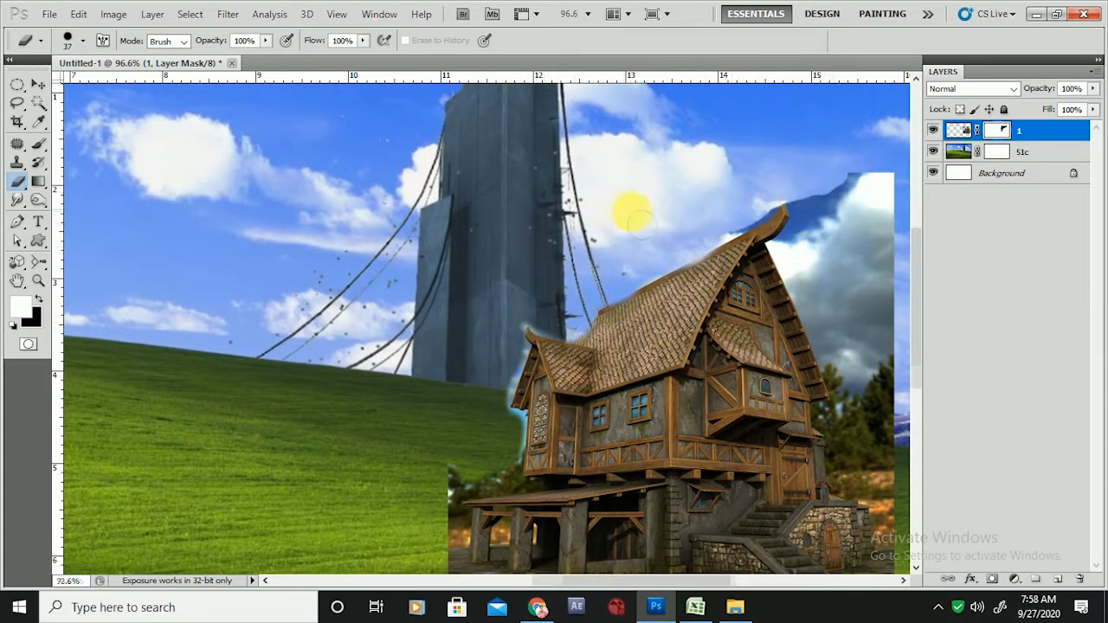
scroll(626, 210, down, 2)
mouse_move(742, 206)
mouse_down()
mouse_move(724, 249)
mouse_move(795, 421)
mouse_move(759, 389)
mouse_move(768, 433)
mouse_move(813, 454)
mouse_move(739, 203)
mouse_move(738, 215)
mouse_move(765, 193)
mouse_move(779, 307)
mouse_move(764, 205)
mouse_move(811, 167)
mouse_move(815, 442)
mouse_up()
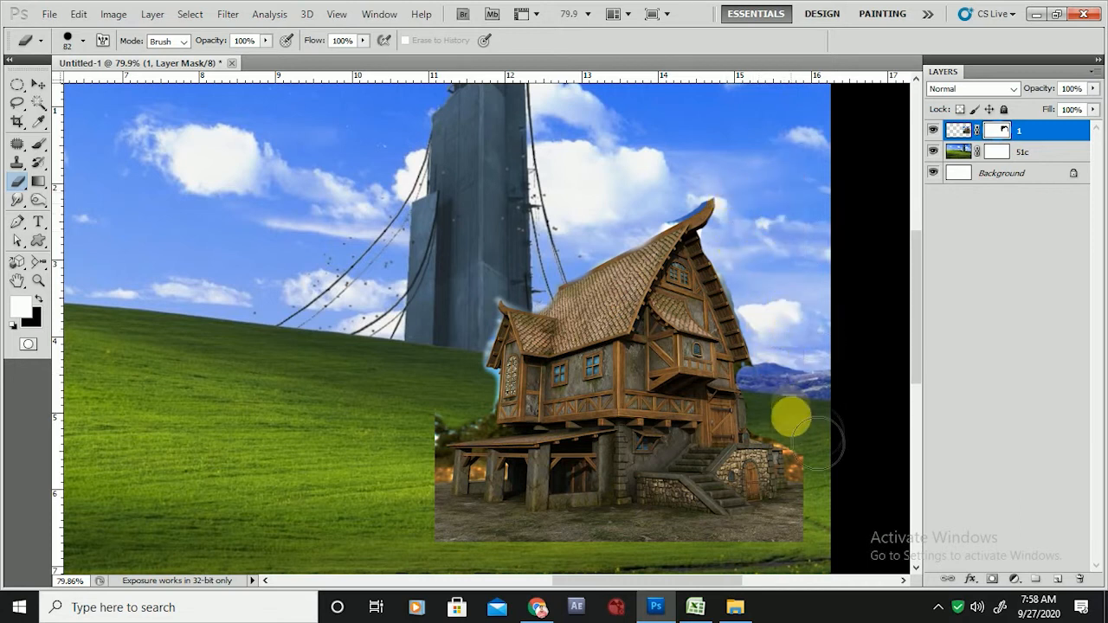
Switch the foreground colour to black and restore the masked image along the roof's left edges with the Eraser at size 21
scroll(732, 356, down, 2)
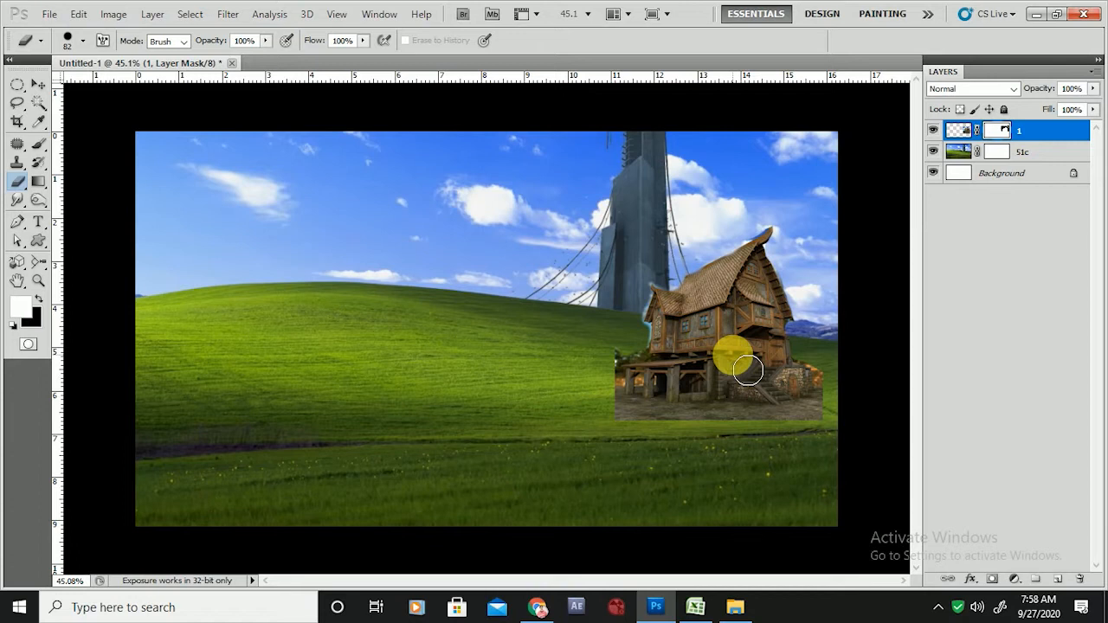
scroll(729, 314, up, 5)
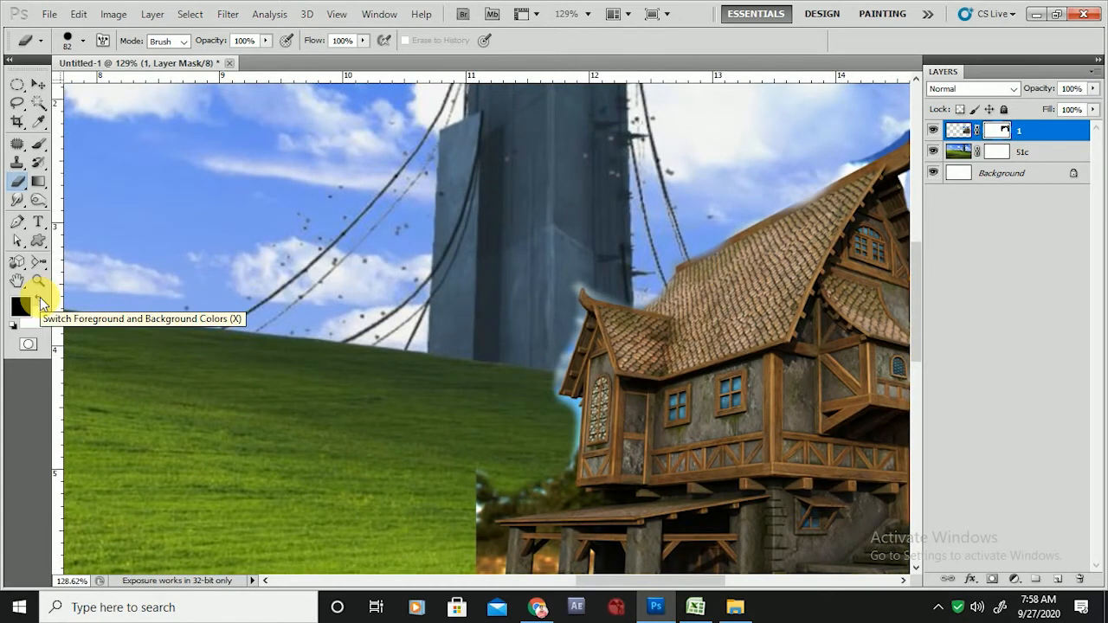
scroll(40, 299, down, 6)
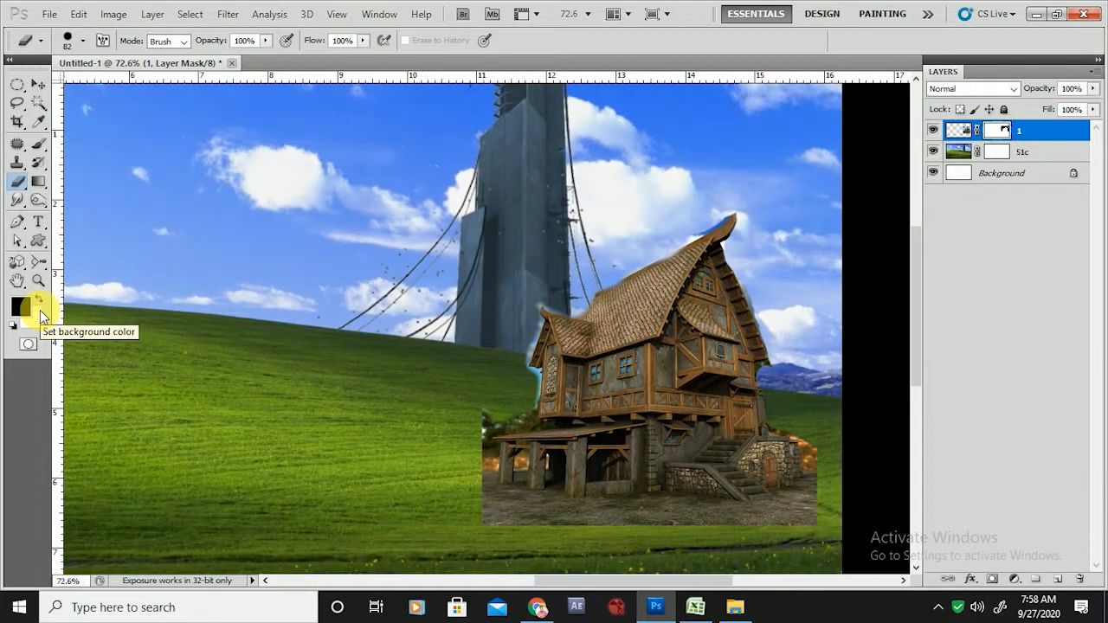
scroll(662, 242, up, 7)
alt+right_click(712, 297)
mouse_move(740, 269)
mouse_down()
mouse_move(527, 372)
mouse_move(521, 382)
mouse_move(556, 369)
mouse_move(529, 396)
mouse_move(459, 414)
mouse_move(441, 395)
mouse_move(439, 440)
mouse_move(415, 494)
mouse_move(431, 390)
mouse_up()
scroll(423, 287, down, 4)
scroll(407, 433, up, 5)
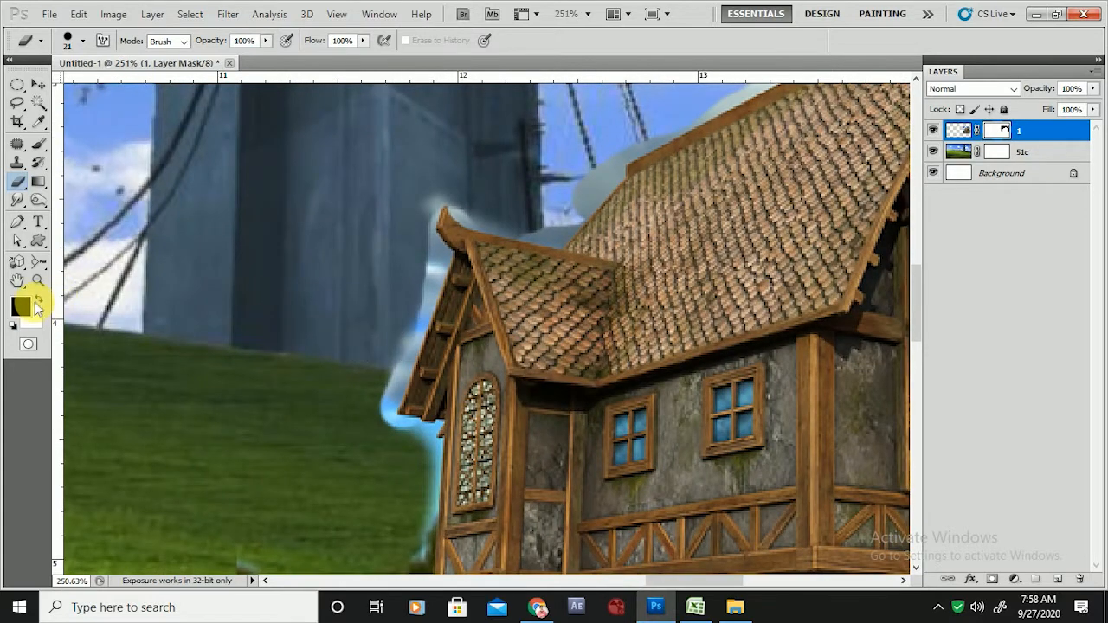
Switch the foreground colour back to white and mask out the sky fringe around the left gable and lower roof edge
click(38, 301)
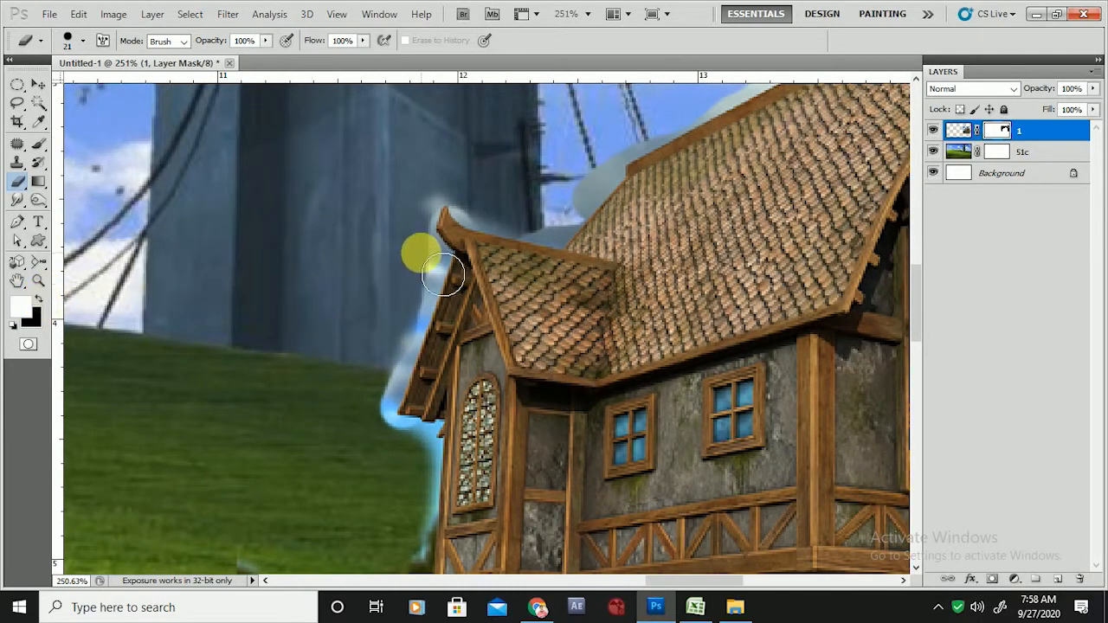
mouse_move(438, 323)
mouse_down()
mouse_move(390, 427)
mouse_move(400, 477)
mouse_move(422, 467)
mouse_move(415, 440)
mouse_move(418, 561)
mouse_up()
scroll(467, 295, down, 6)
scroll(469, 257, up, 5)
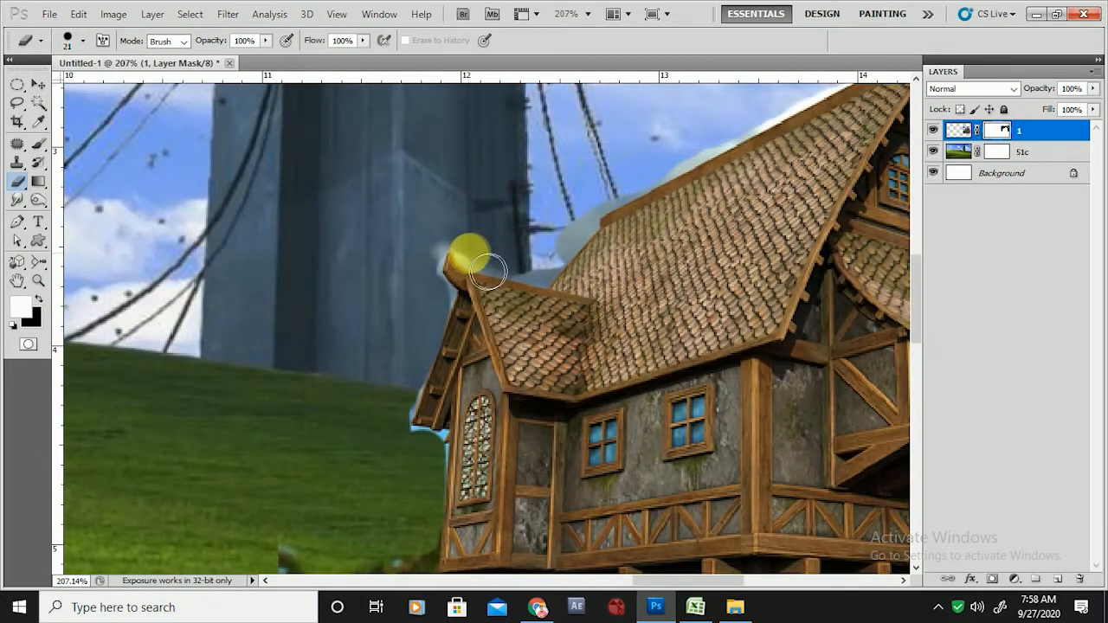
drag(467, 252, 446, 266)
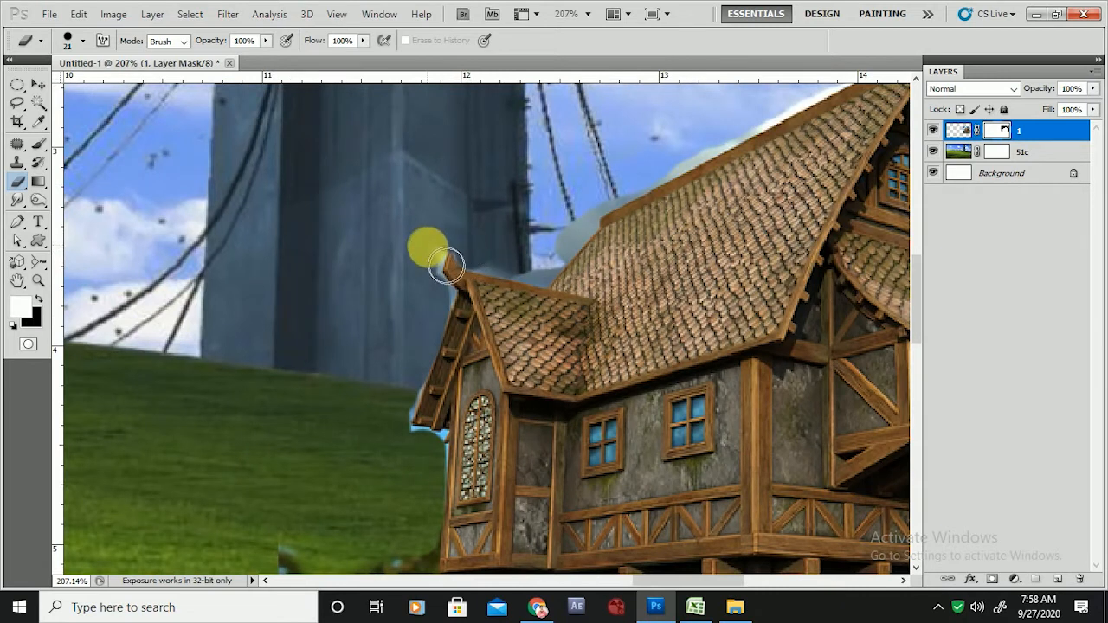
mouse_move(597, 210)
mouse_down()
mouse_move(552, 282)
mouse_move(496, 257)
mouse_move(535, 279)
mouse_move(483, 266)
mouse_up()
scroll(483, 267, down, 4)
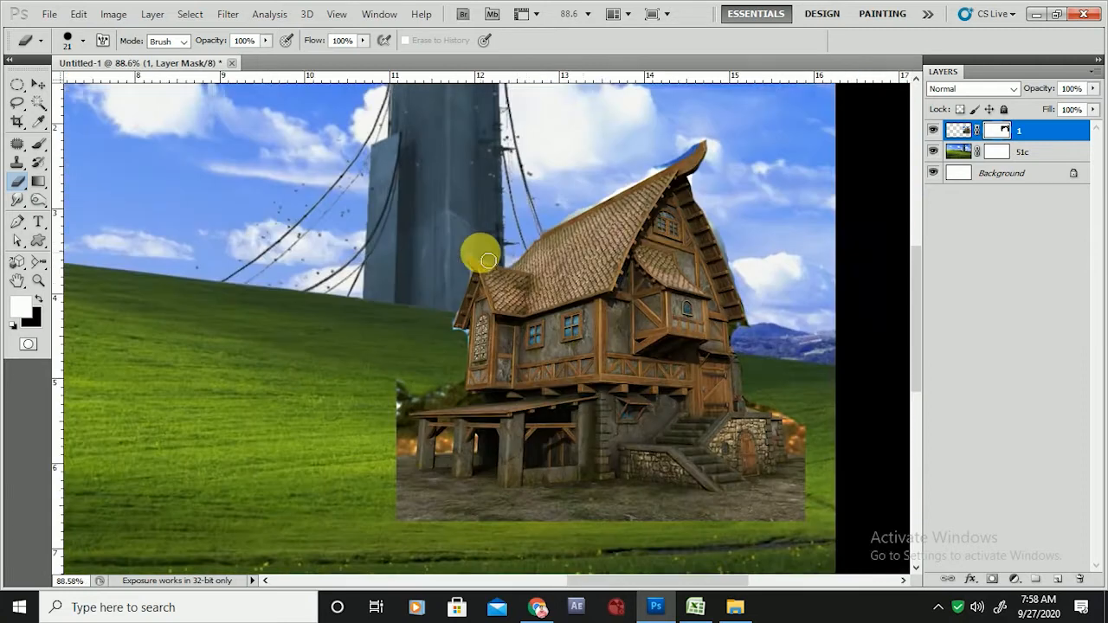
Choose red ff0000 as the mask's foreground colour and mask out a curved stroke across the shed below the left gable
scroll(450, 408, up, 1)
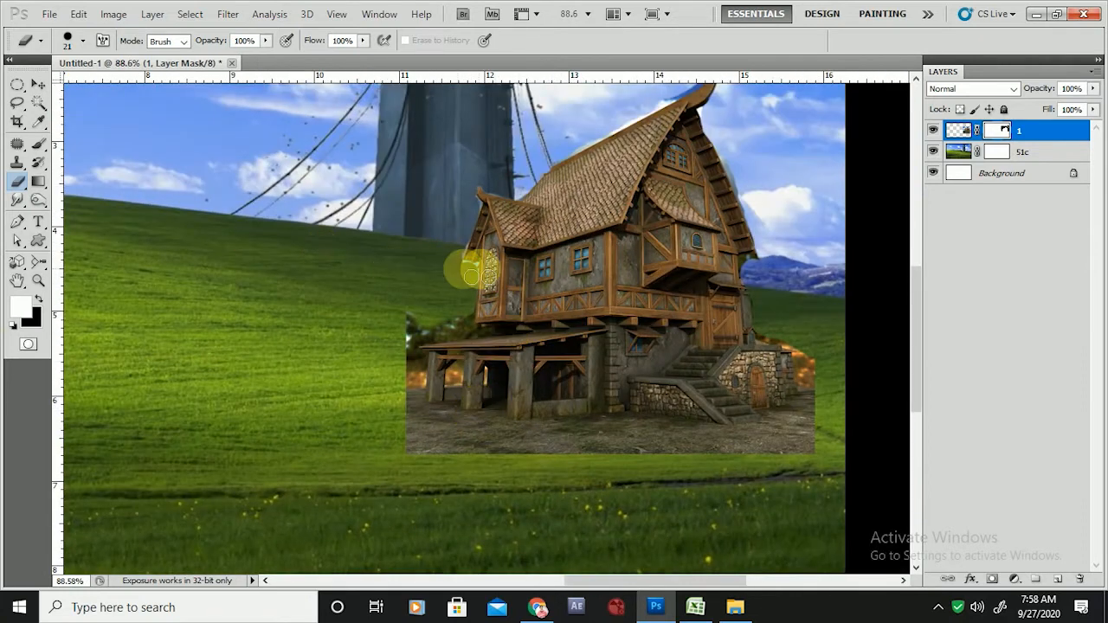
scroll(23, 317, up, 5)
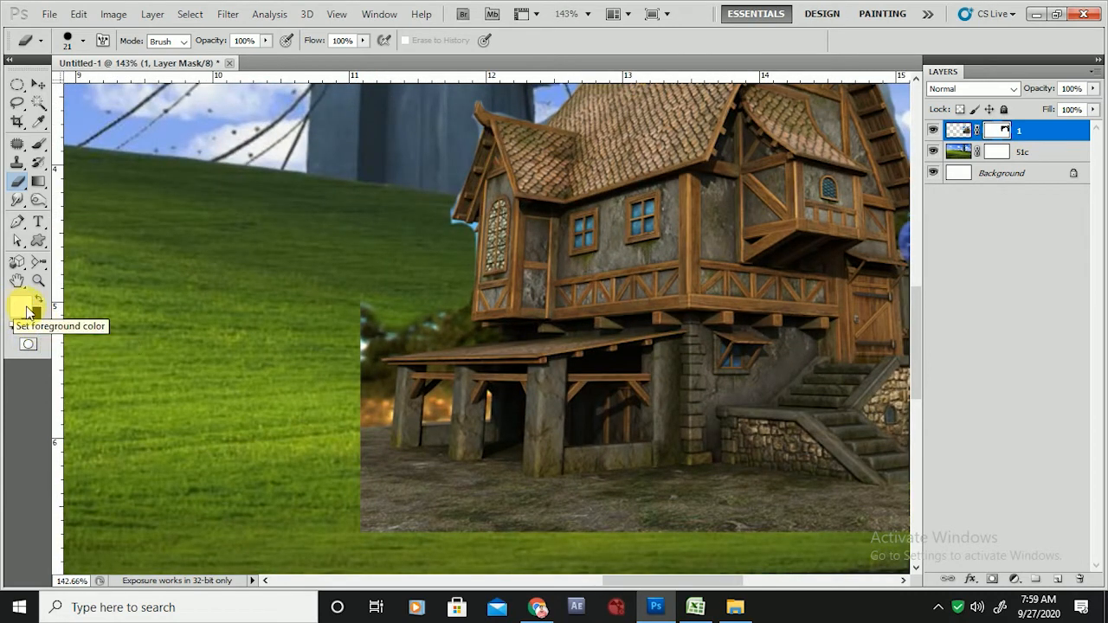
click(27, 311)
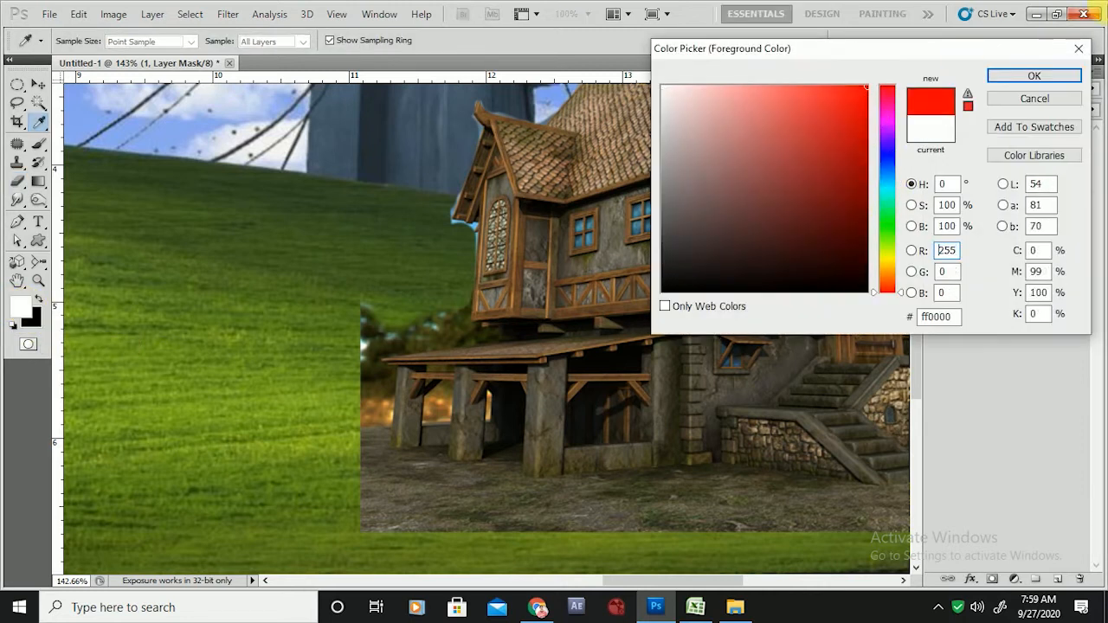
click(1041, 78)
key(b)
mouse_move(532, 314)
mouse_down()
mouse_move(499, 483)
mouse_move(465, 499)
mouse_move(544, 371)
mouse_up()
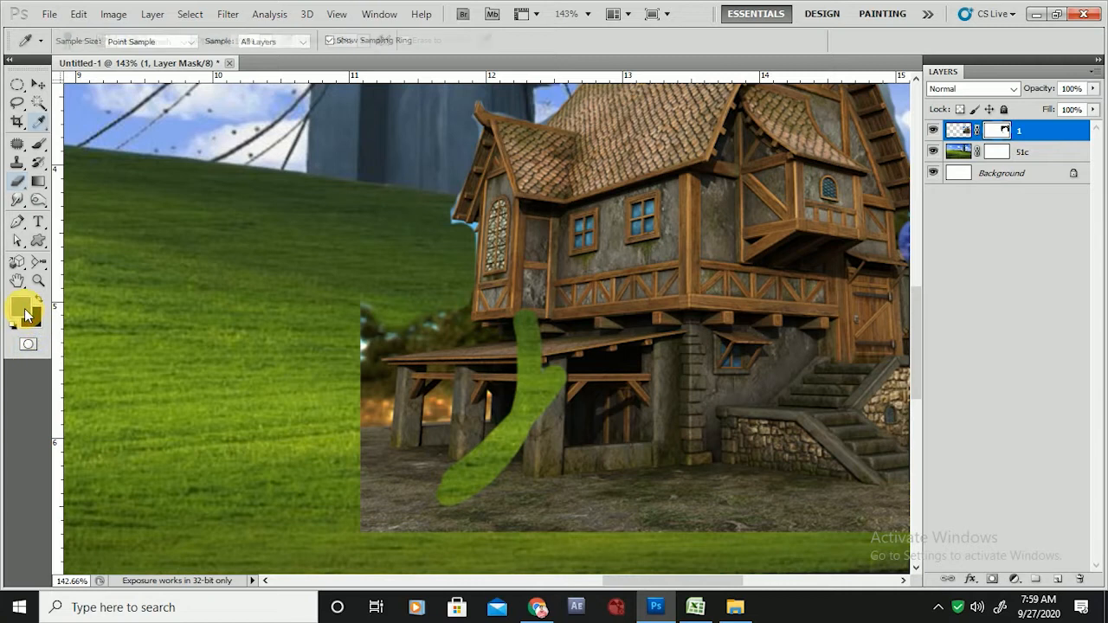
click(26, 315)
click(1038, 78)
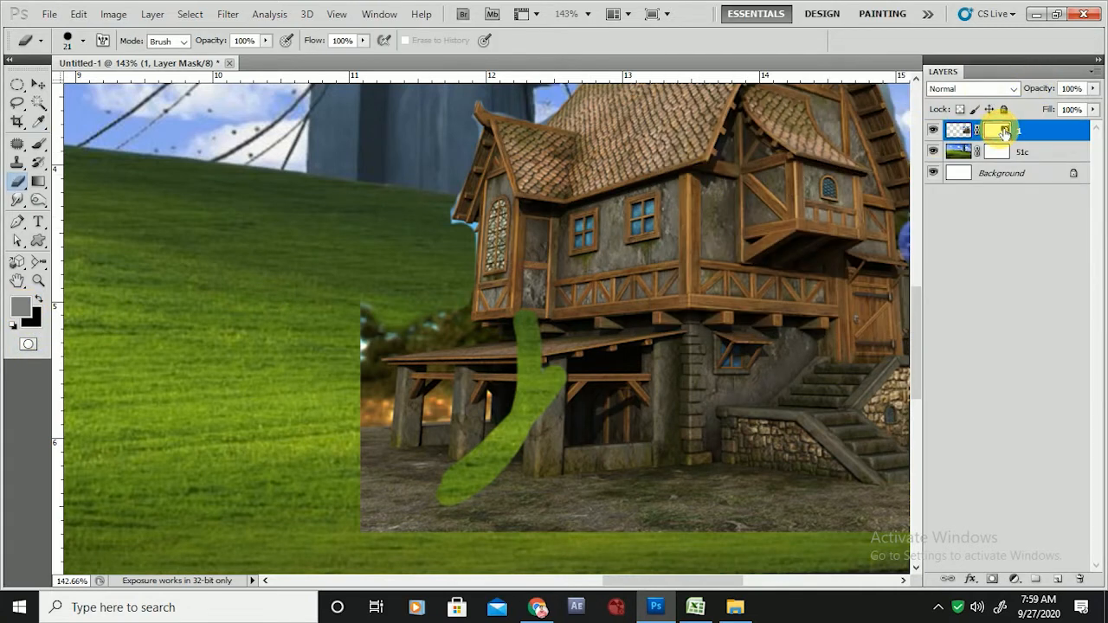
Make layer 1's image active instead of its mask and set the foreground colour to blue 0052b7
click(958, 130)
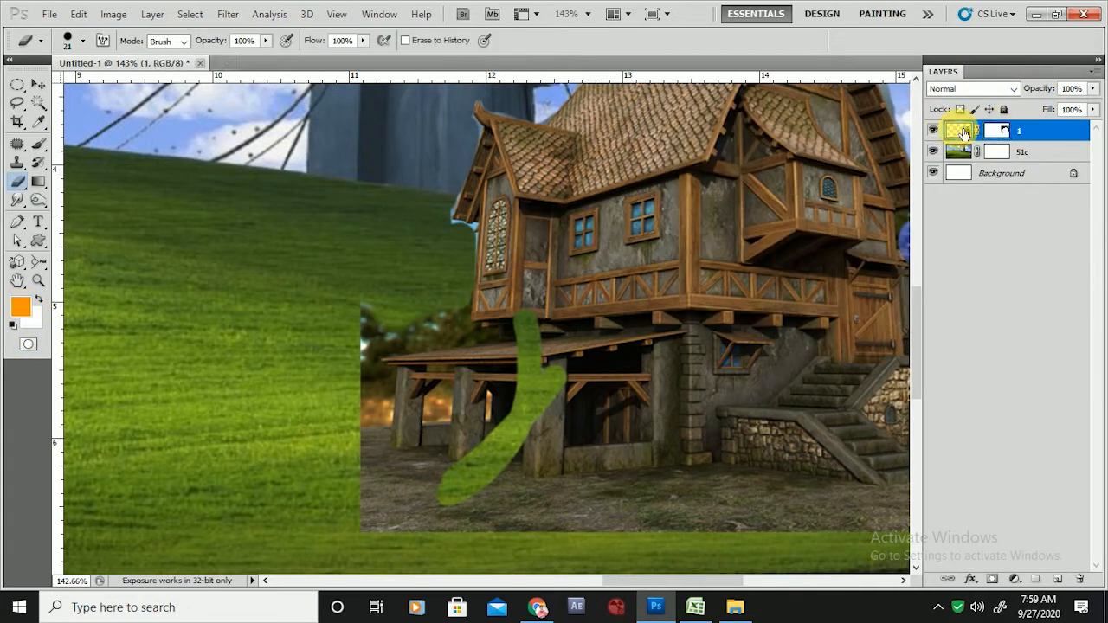
click(20, 305)
drag(861, 90, 862, 296)
click(883, 171)
click(866, 144)
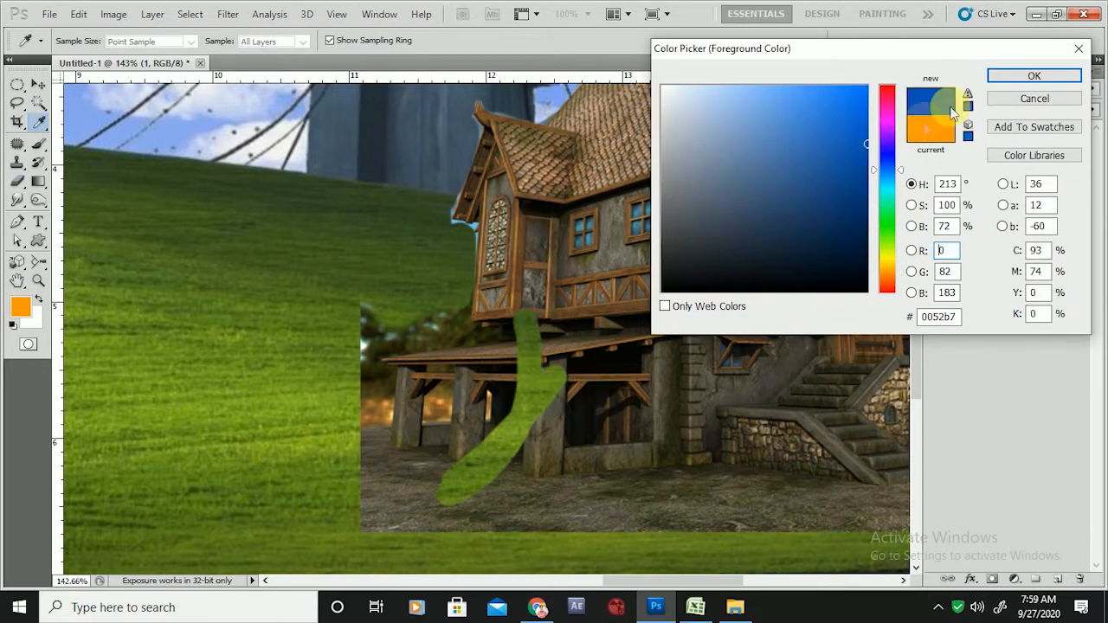
click(1029, 84)
key(b)
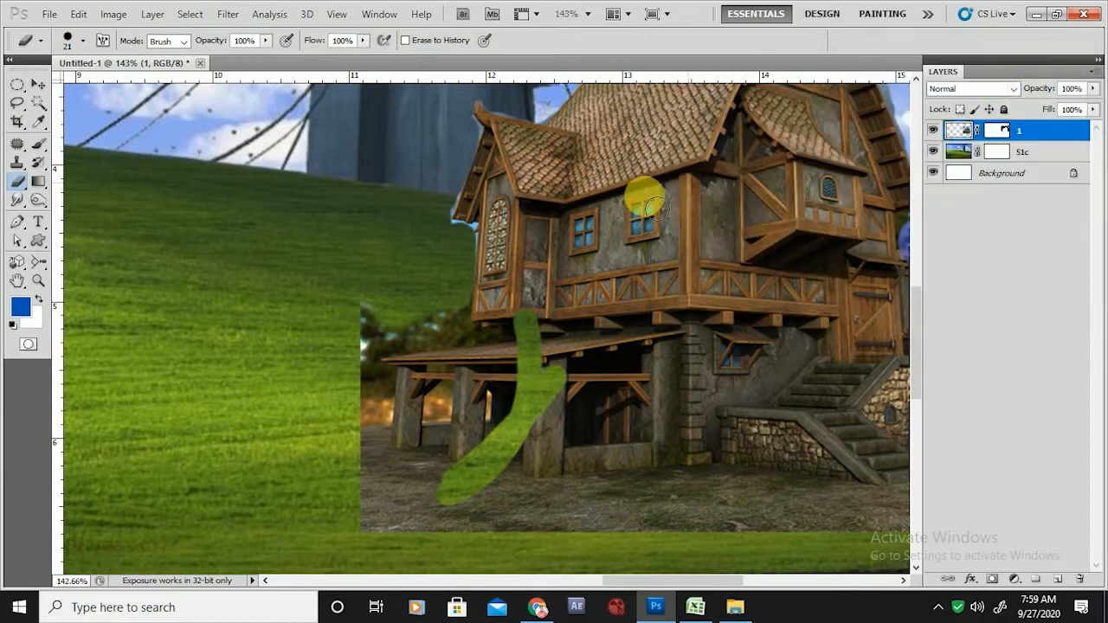
Make layer 1's mask active again and set the foreground colour to white ffffff
click(1003, 134)
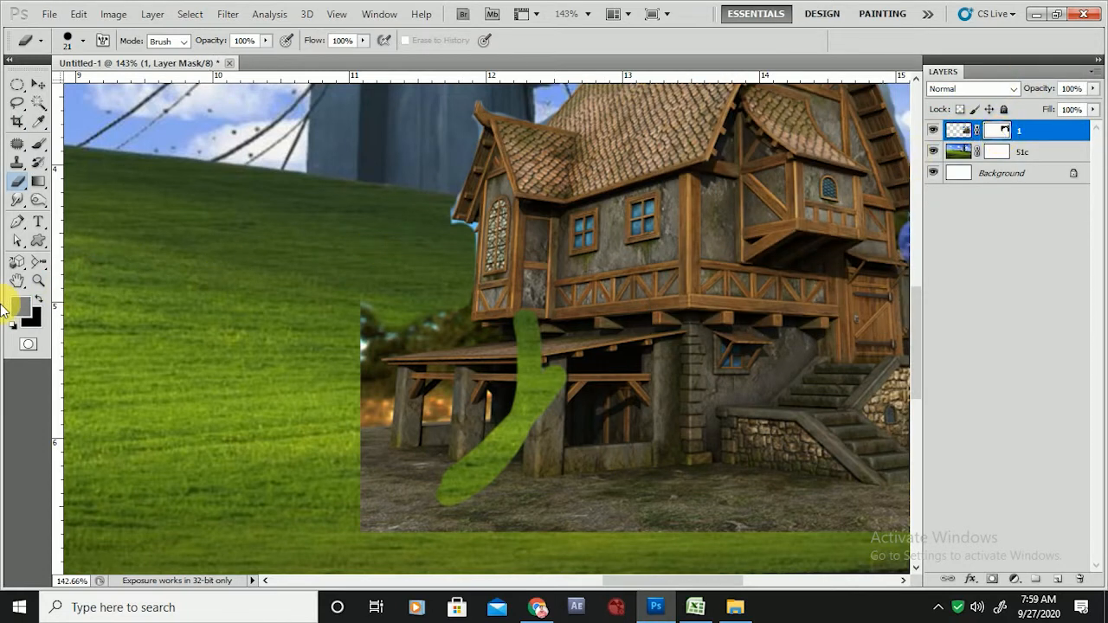
click(31, 315)
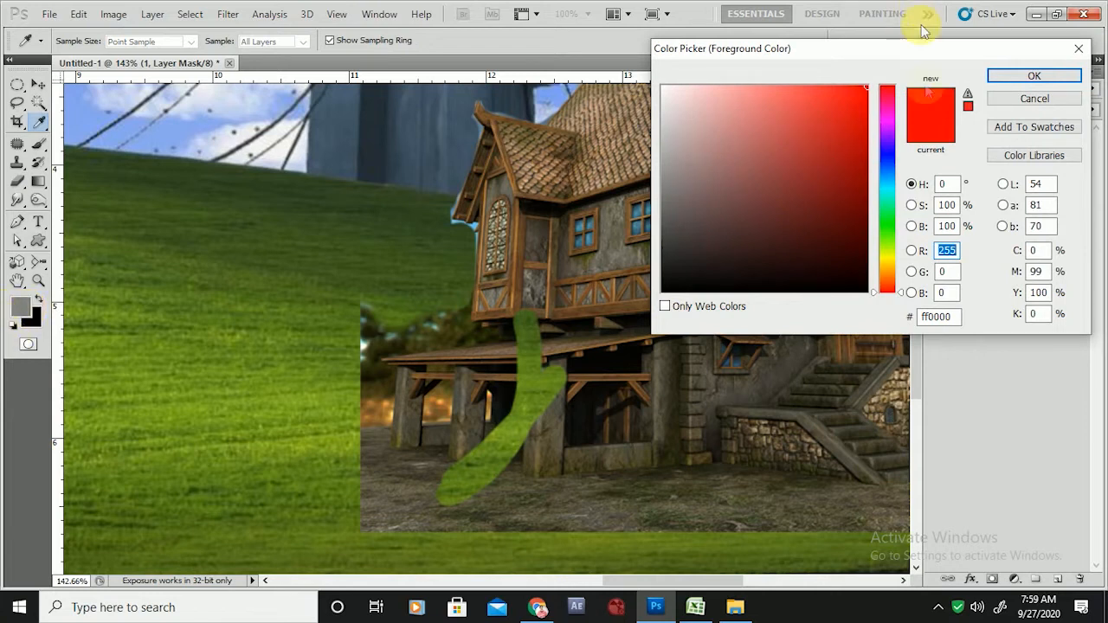
drag(843, 119, 514, 29)
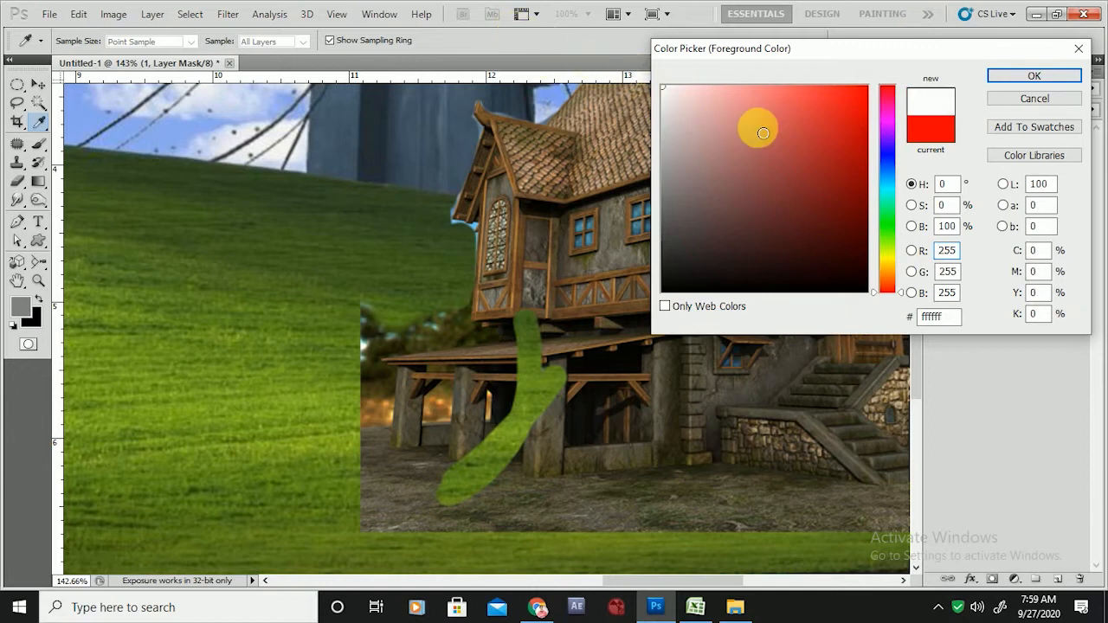
click(1034, 78)
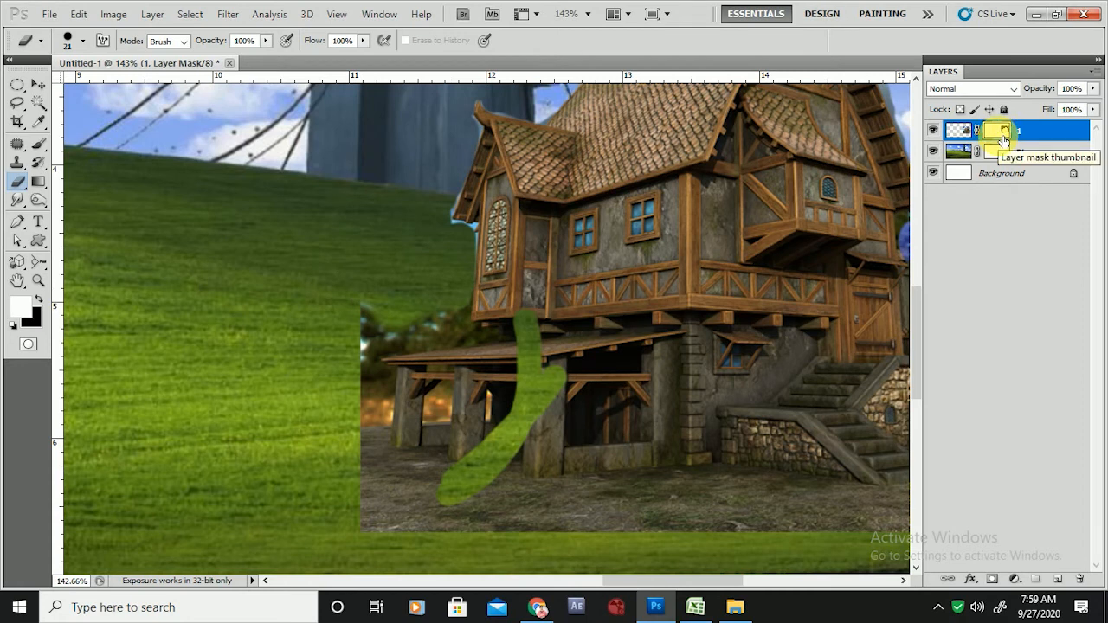
Switch the foreground colour to black and restore the hidden stroke across the shed, enlarging the Eraser to 39
scroll(527, 346, up, 2)
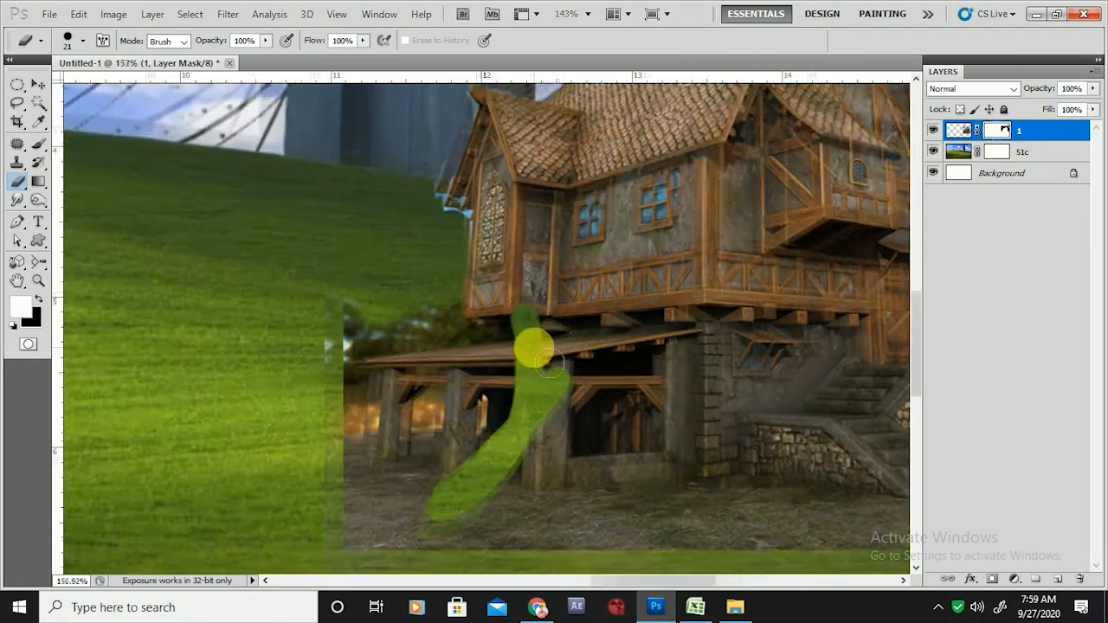
key(x)
drag(520, 245, 539, 400)
key(bracketright)
key(bracketright)
drag(554, 244, 550, 223)
mouse_move(559, 381)
mouse_down()
mouse_move(563, 470)
mouse_move(507, 532)
mouse_move(544, 554)
mouse_move(592, 476)
mouse_up()
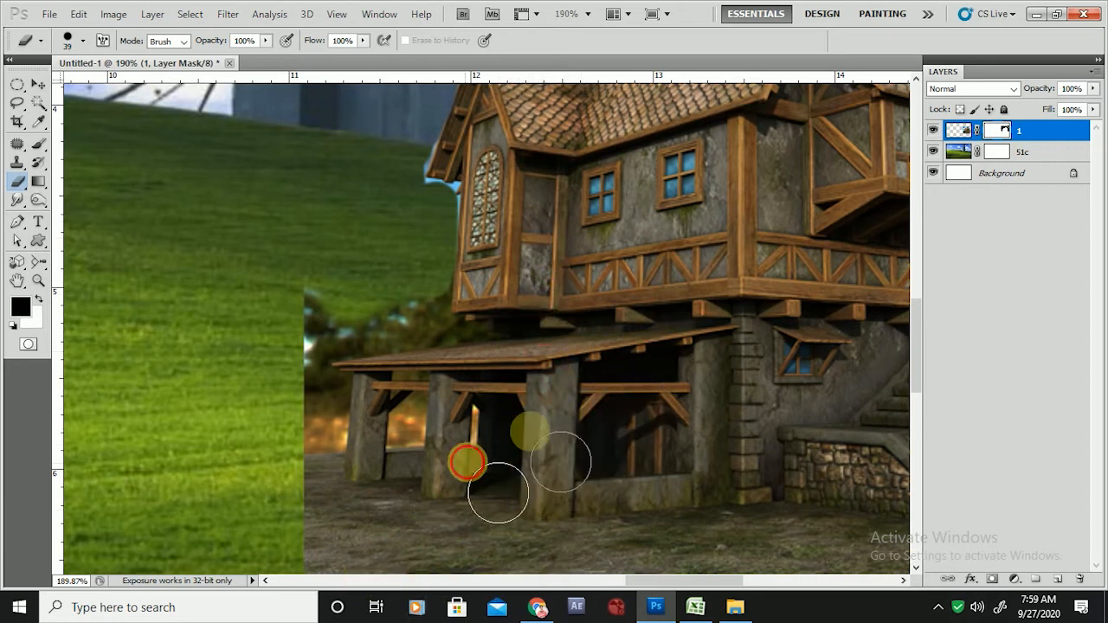
click(575, 480)
scroll(645, 422, down, 3)
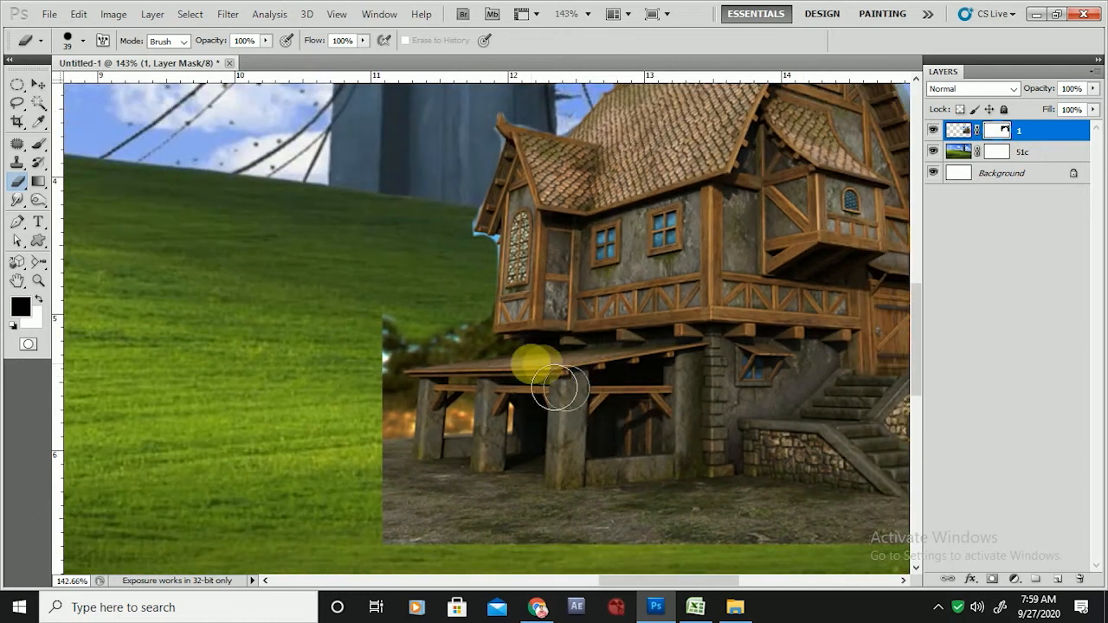
Move the masked house together with its linked mask to the hilltop just beside the tower in the middle of the landscape
scroll(226, 412, down, 4)
scroll(541, 307, down, 2)
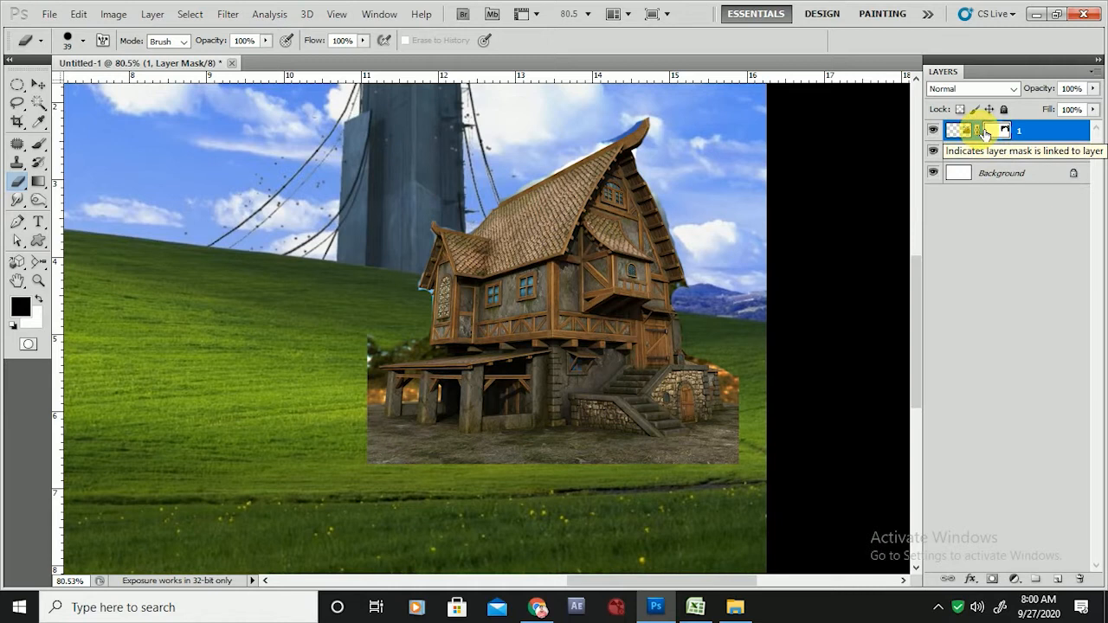
key(v)
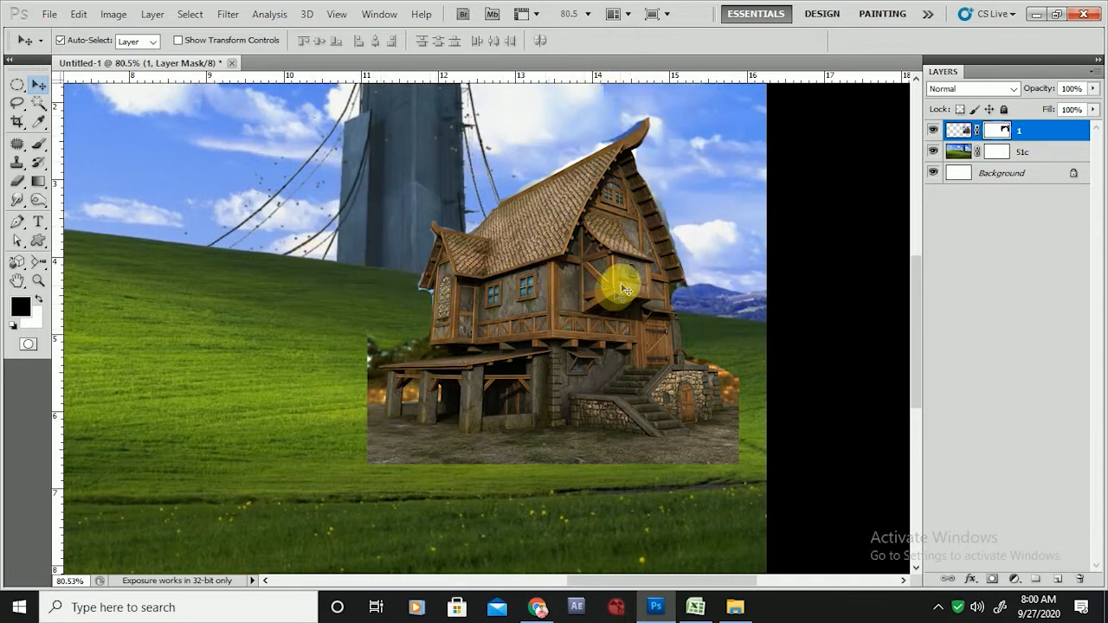
drag(580, 285, 528, 272)
scroll(639, 273, down, 4)
drag(537, 313, 376, 358)
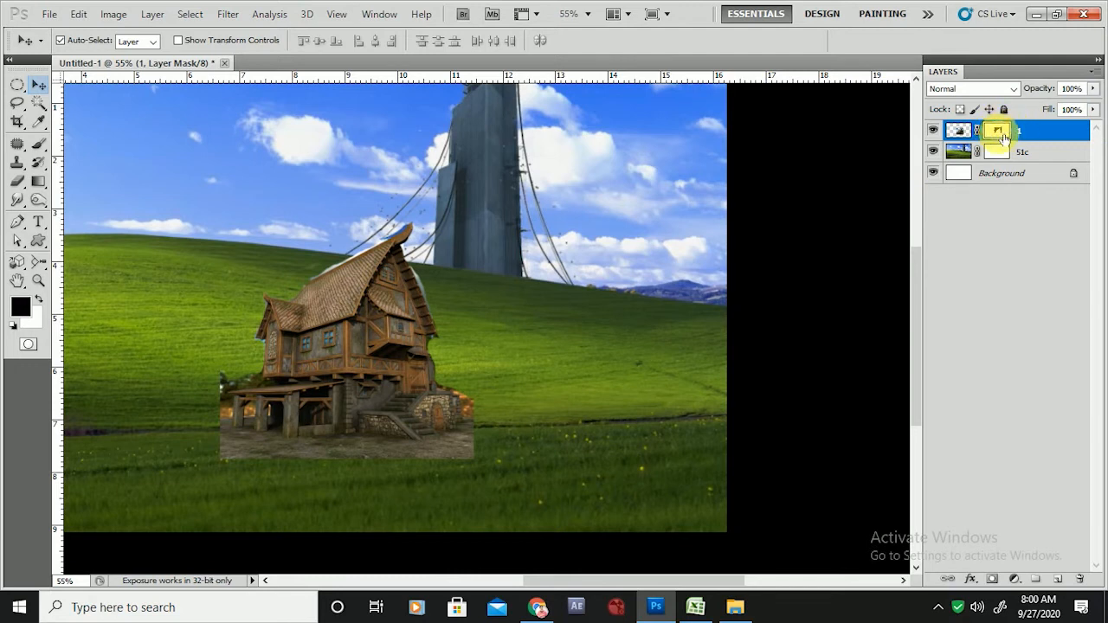
drag(335, 362, 236, 281)
scroll(609, 326, down, 4)
drag(460, 324, 525, 294)
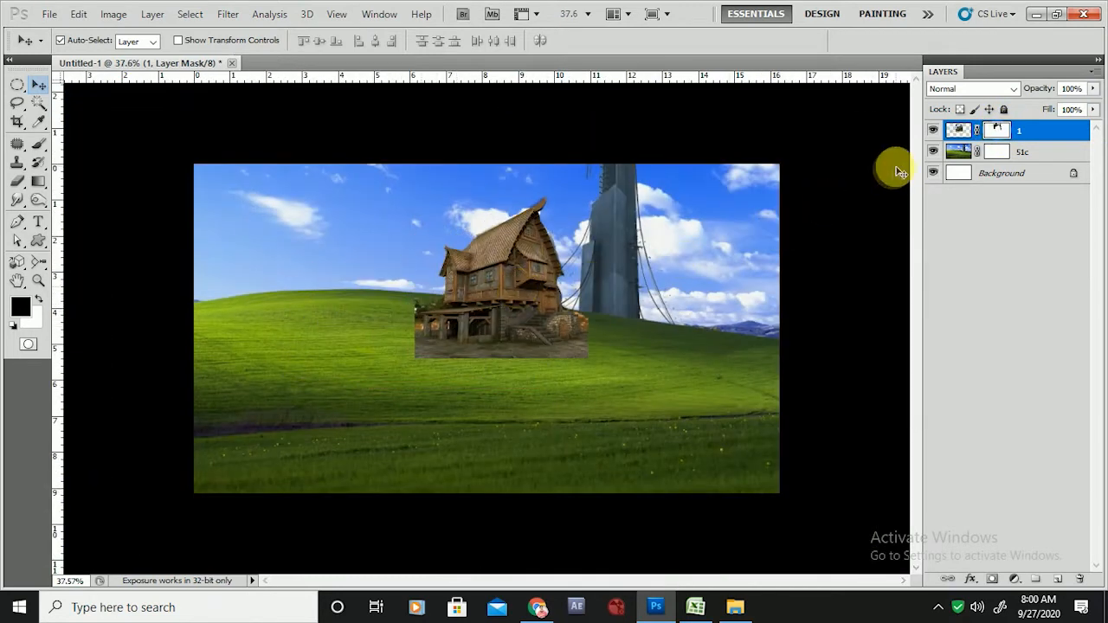
Unlink layer 1's mask from its image and move the mask and the image independently of each other
click(980, 131)
drag(498, 284, 372, 281)
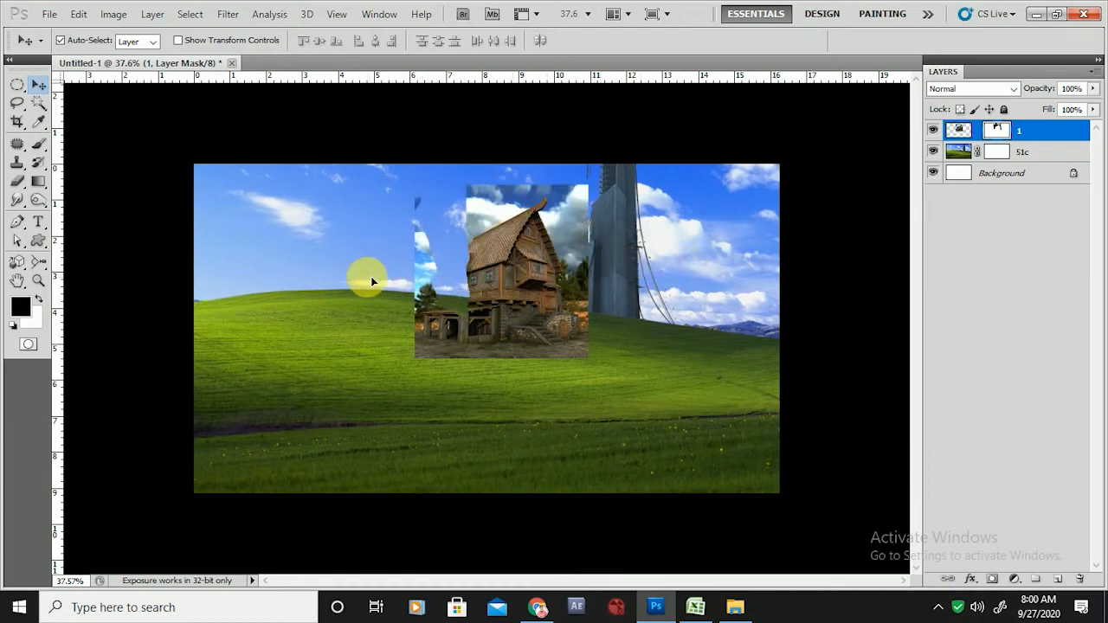
click(961, 132)
drag(441, 265, 503, 262)
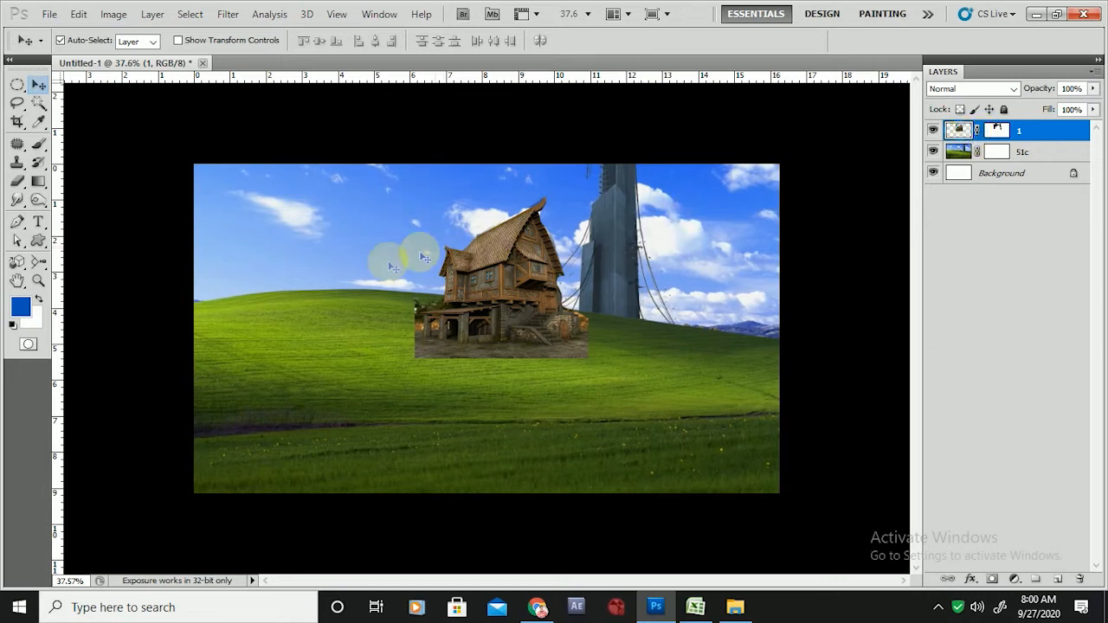
Move layer 1's mask onto layer 51c as a copy replacing its existing mask, and undo the replacement
scroll(549, 292, up, 2)
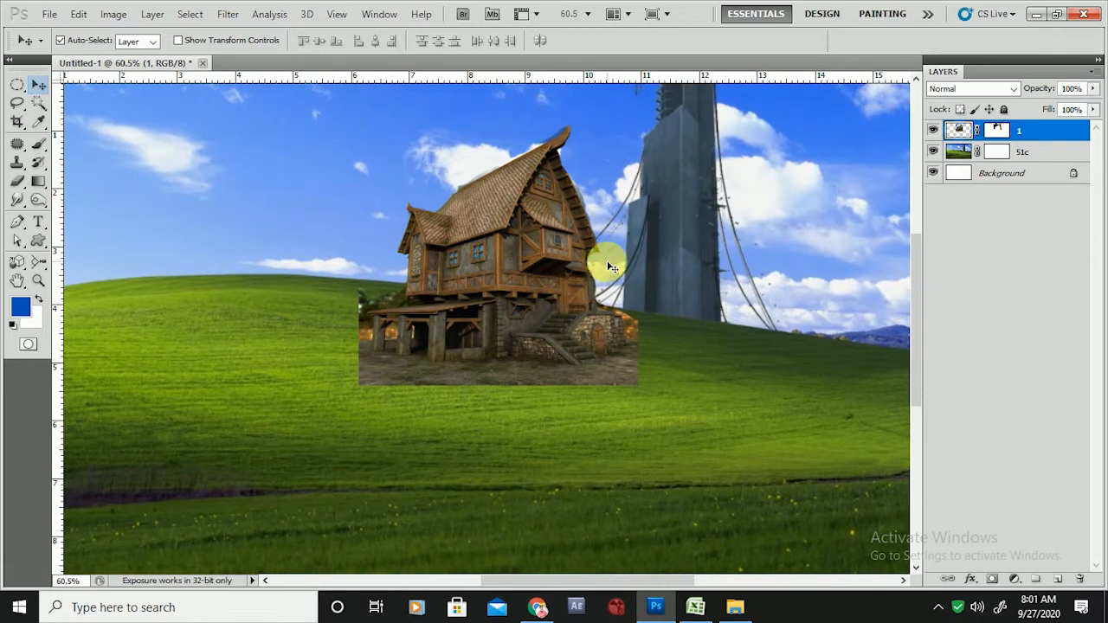
scroll(418, 292, down, 1)
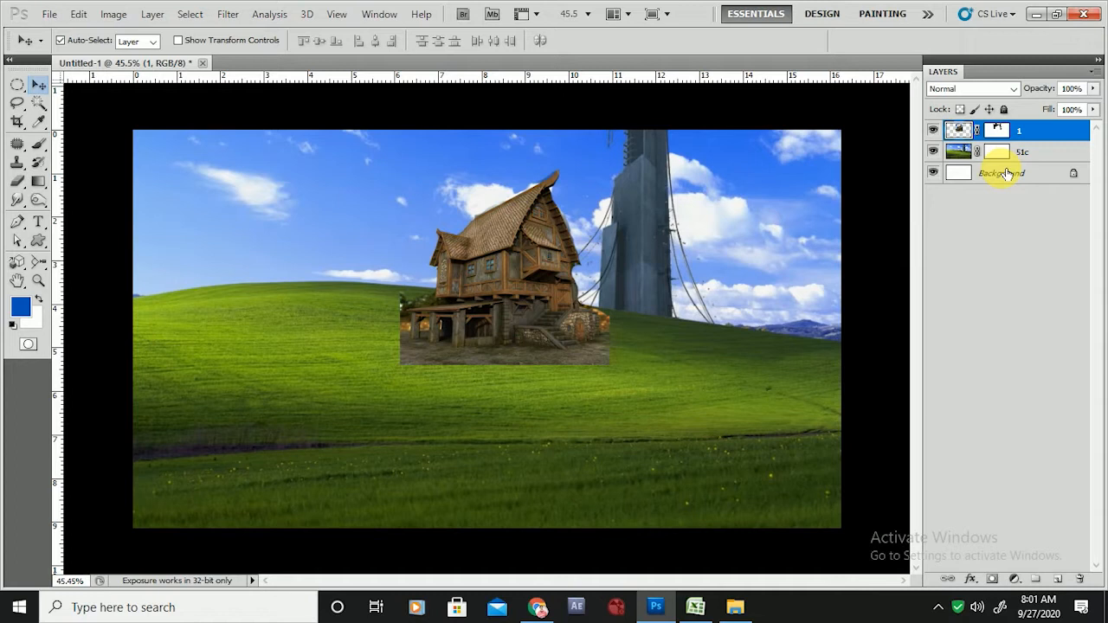
click(997, 130)
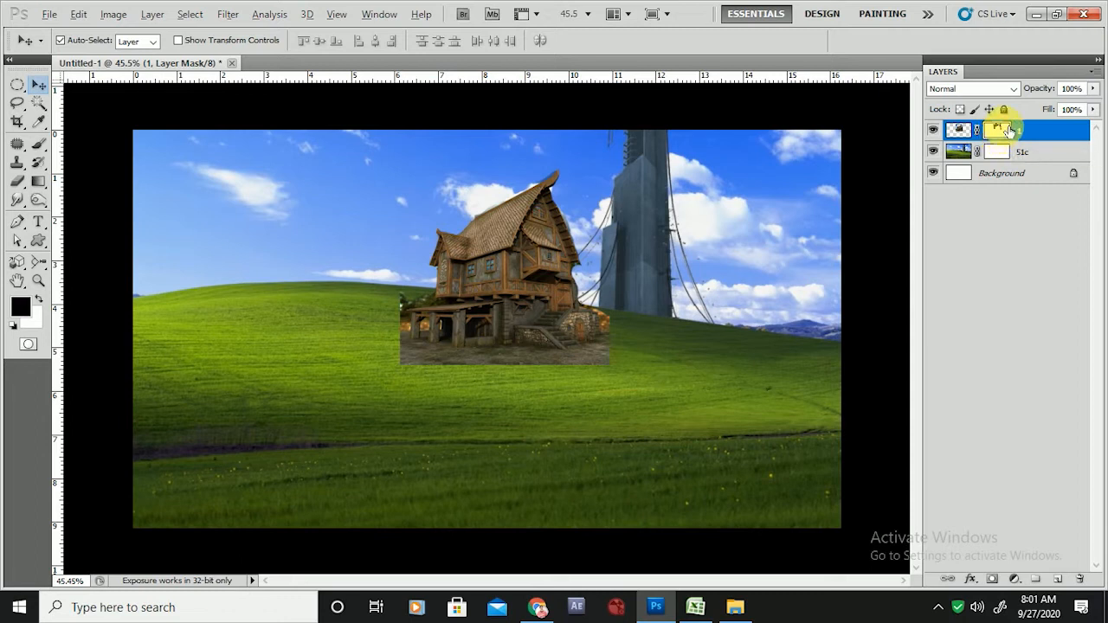
drag(1003, 138, 1004, 154)
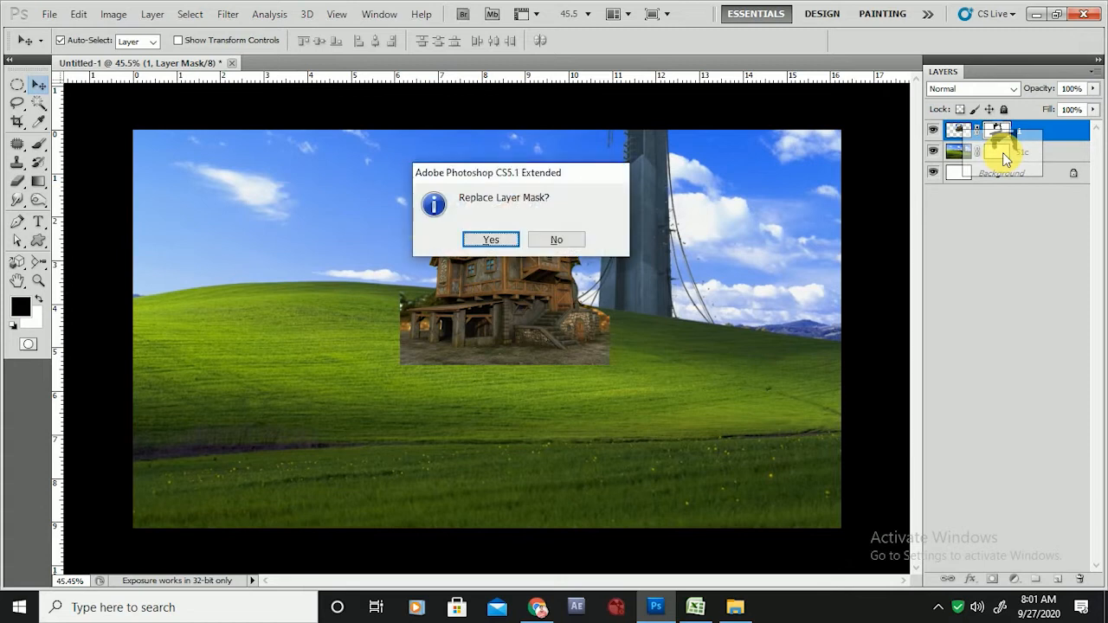
click(491, 241)
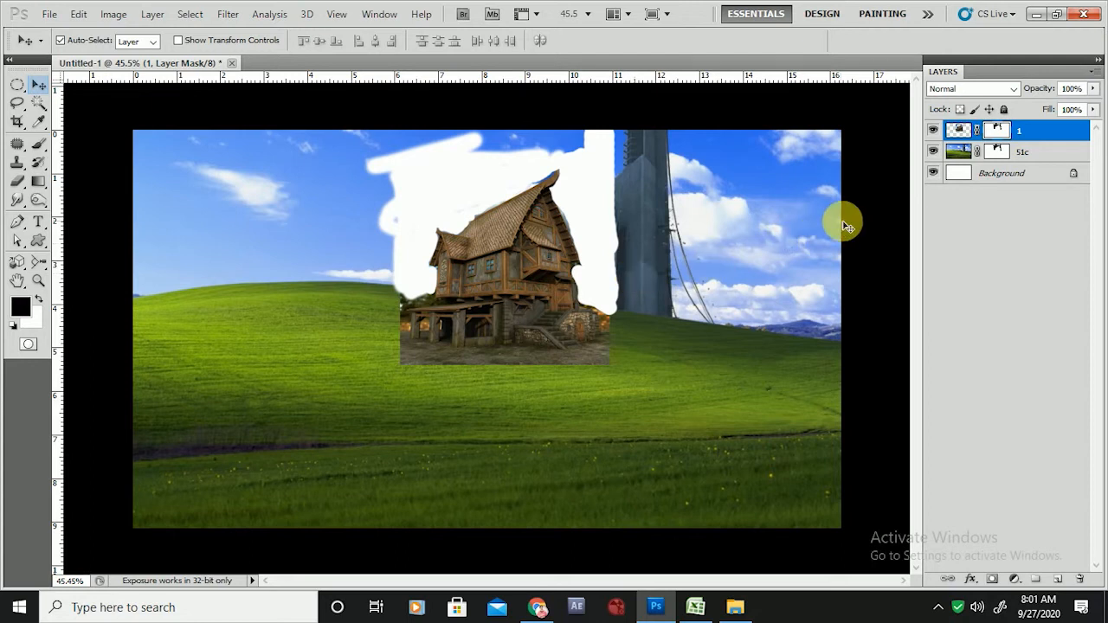
drag(1006, 145, 998, 156)
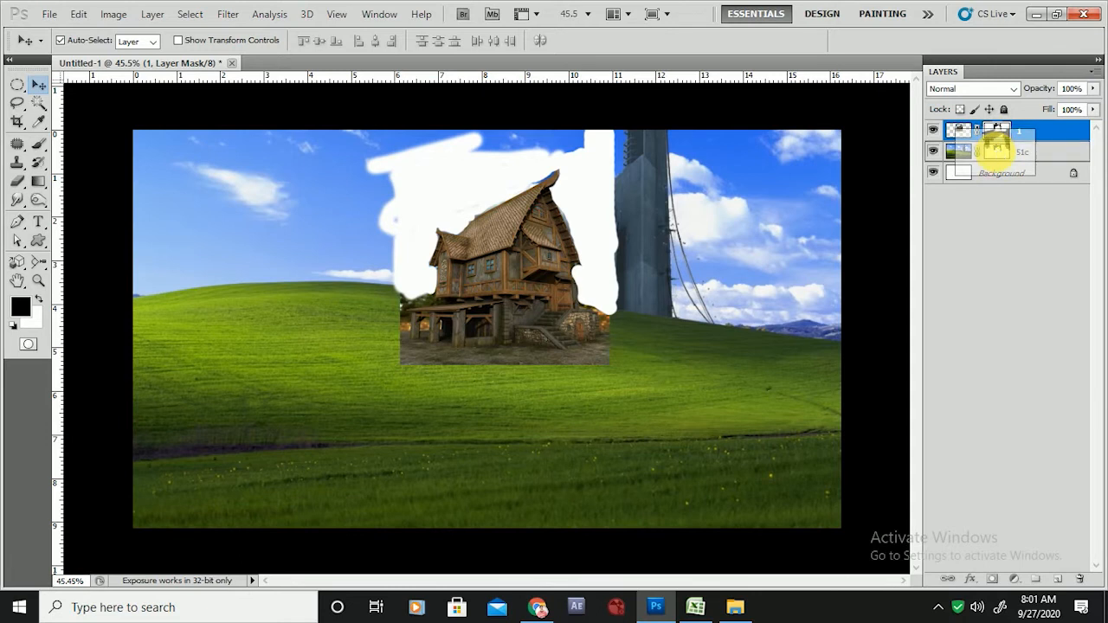
drag(998, 154, 997, 133)
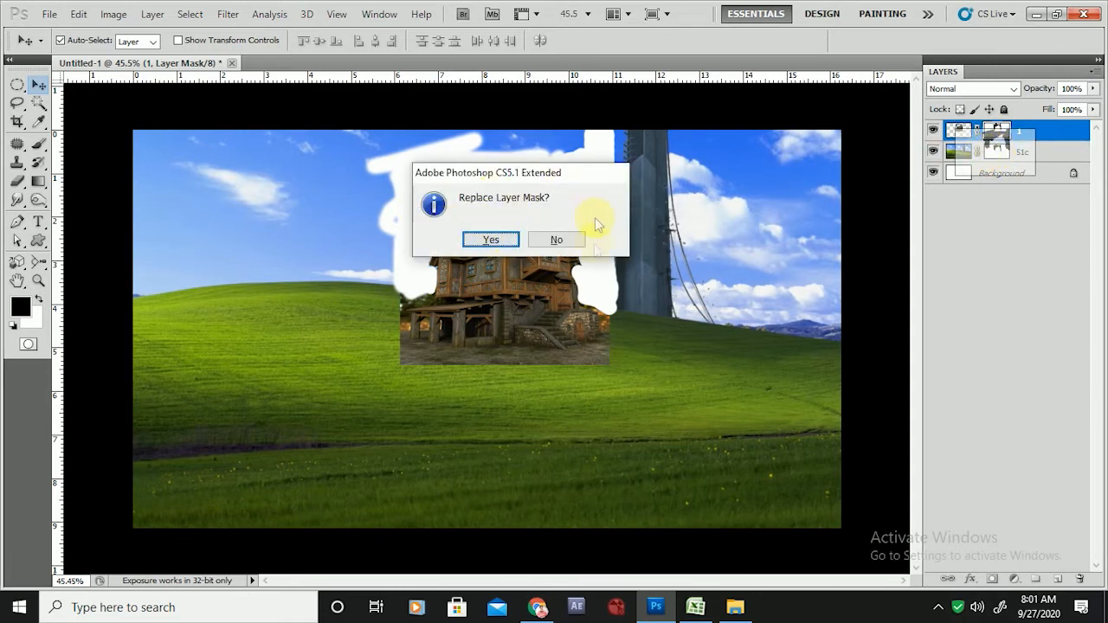
click(491, 240)
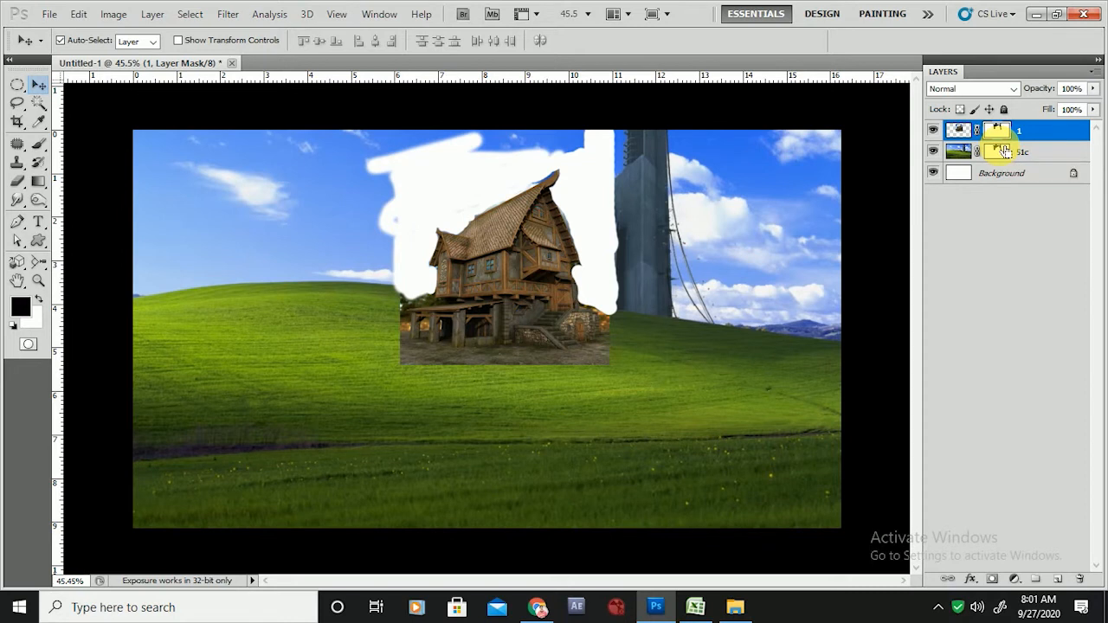
key(ctrl+z)
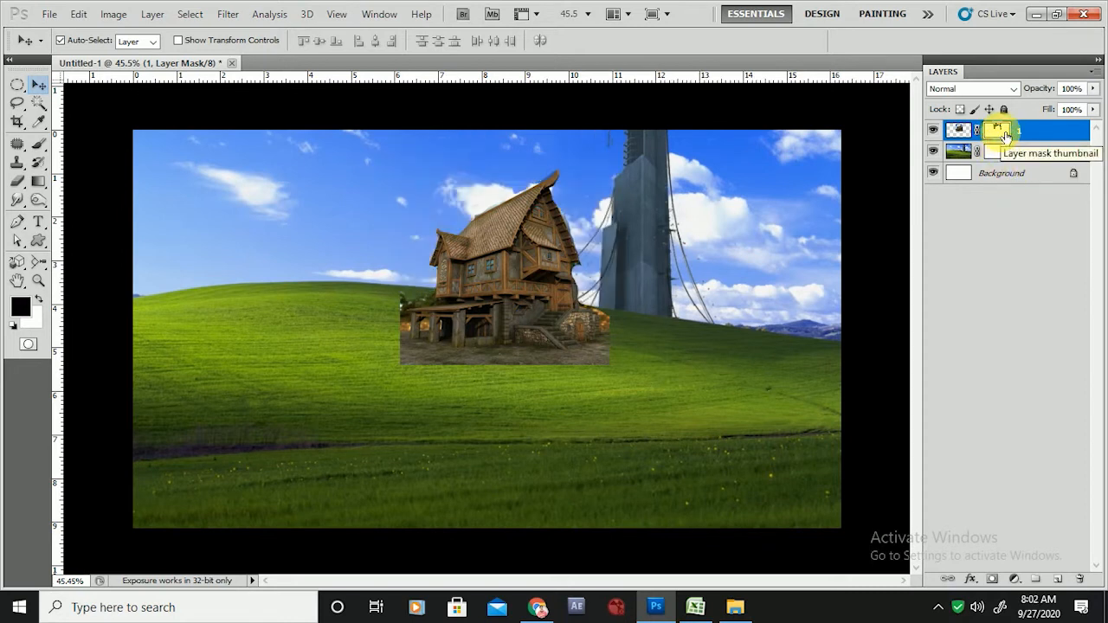
Disable layer 1's mask, enable it again to compare the masked and full house image, and disable it once more
scroll(542, 180, up, 13)
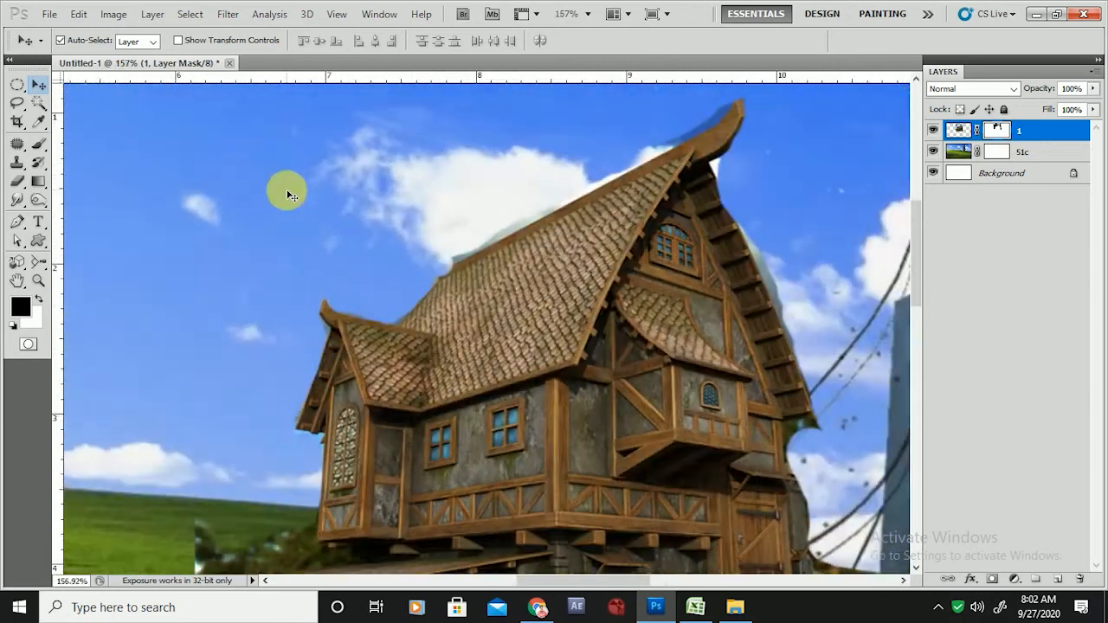
scroll(562, 244, down, 4)
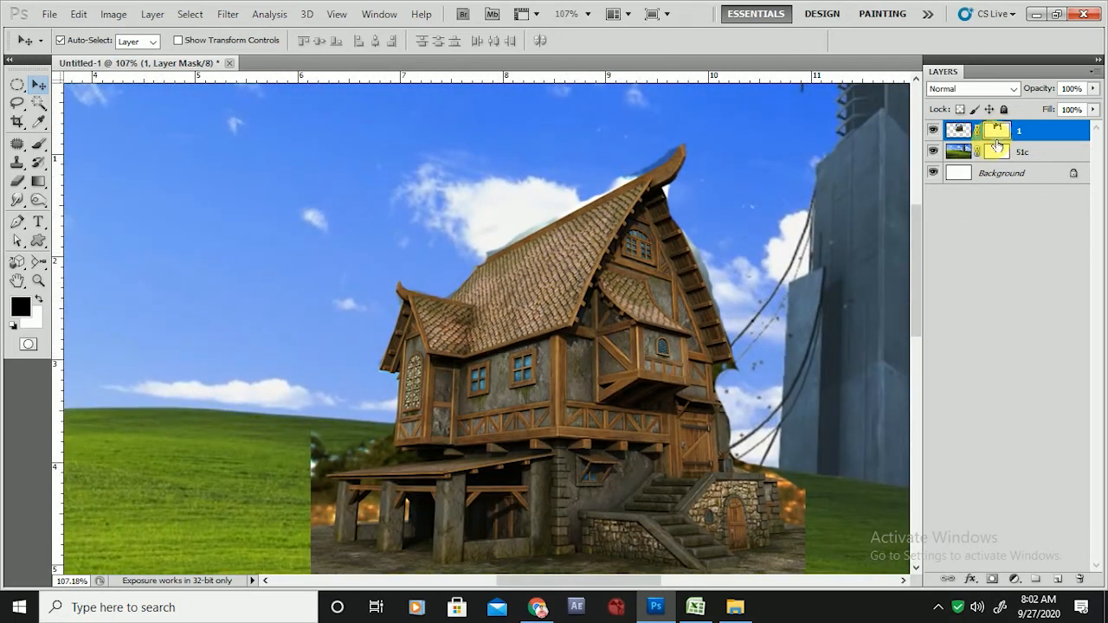
scroll(580, 354, down, 3)
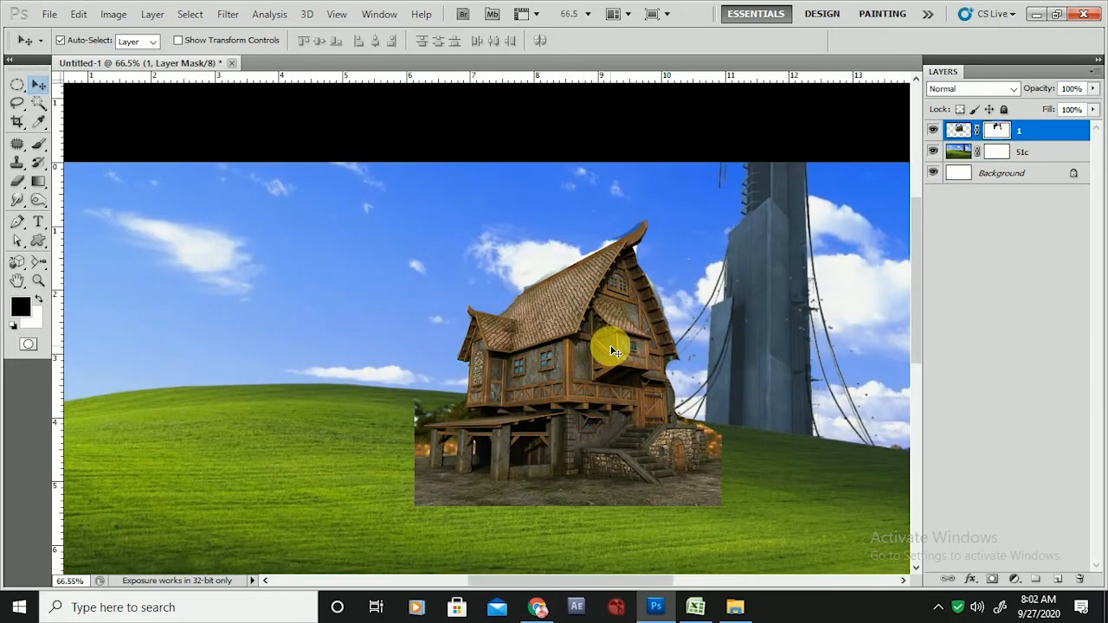
right_click(999, 131)
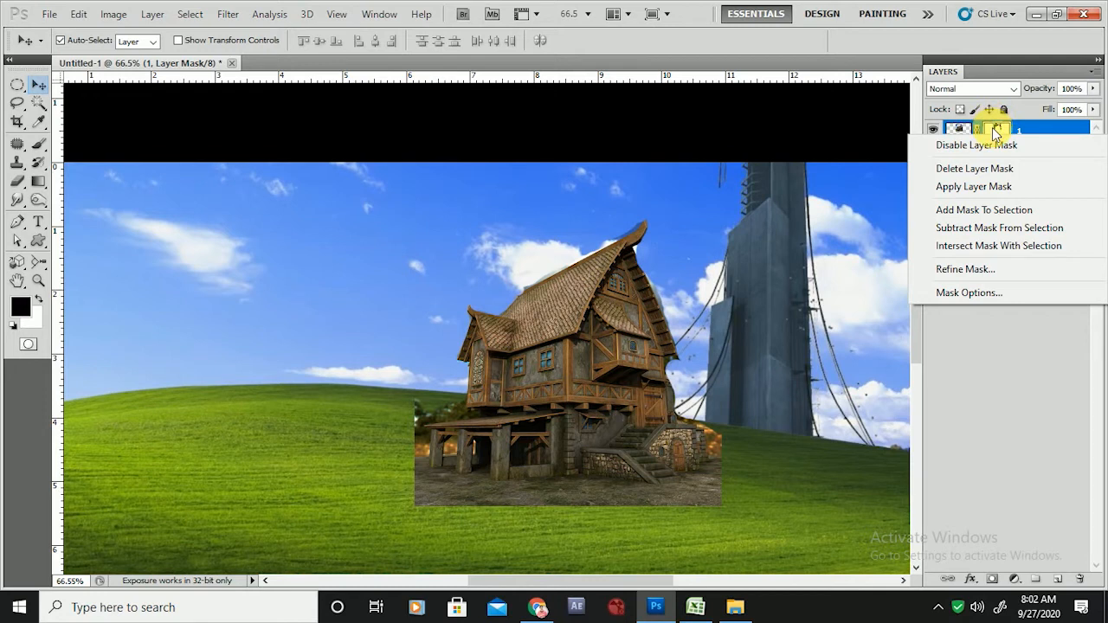
click(976, 145)
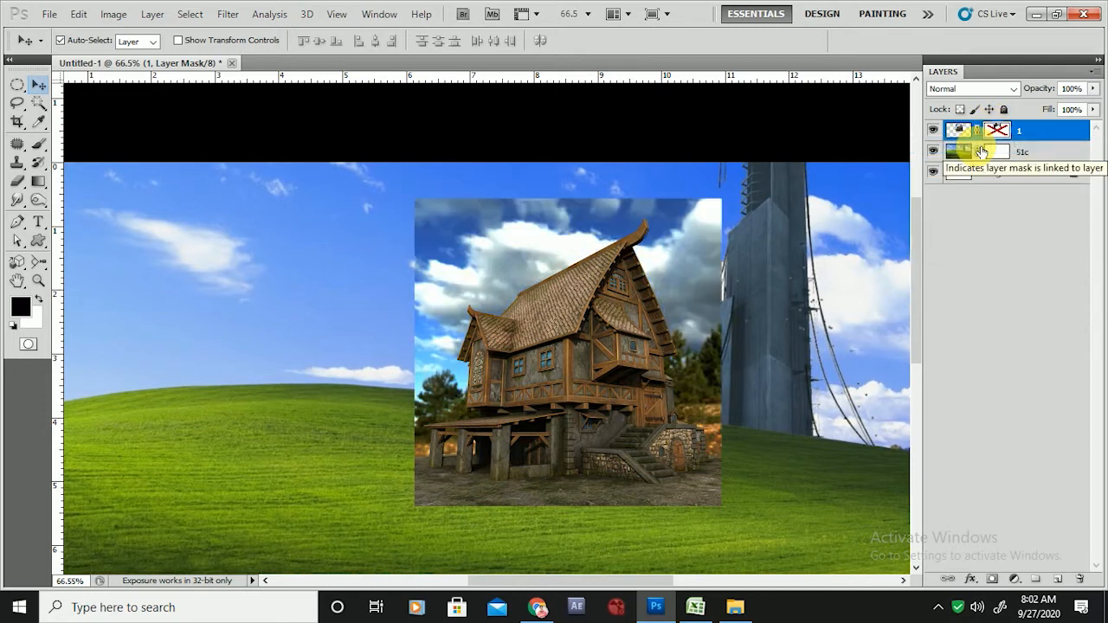
right_click(997, 130)
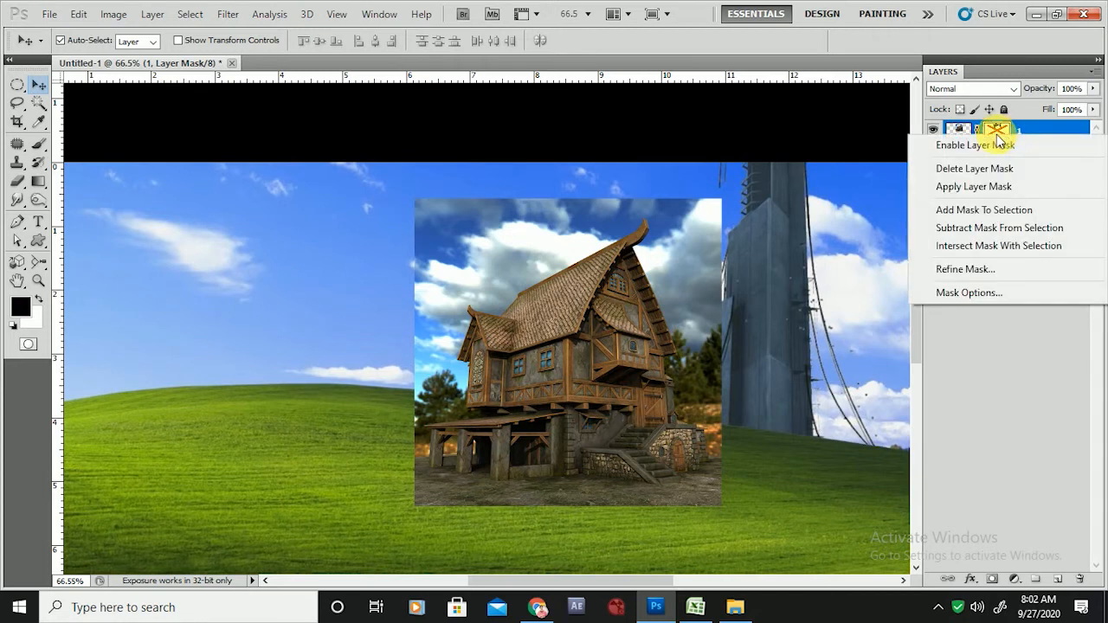
click(976, 145)
right_click(995, 132)
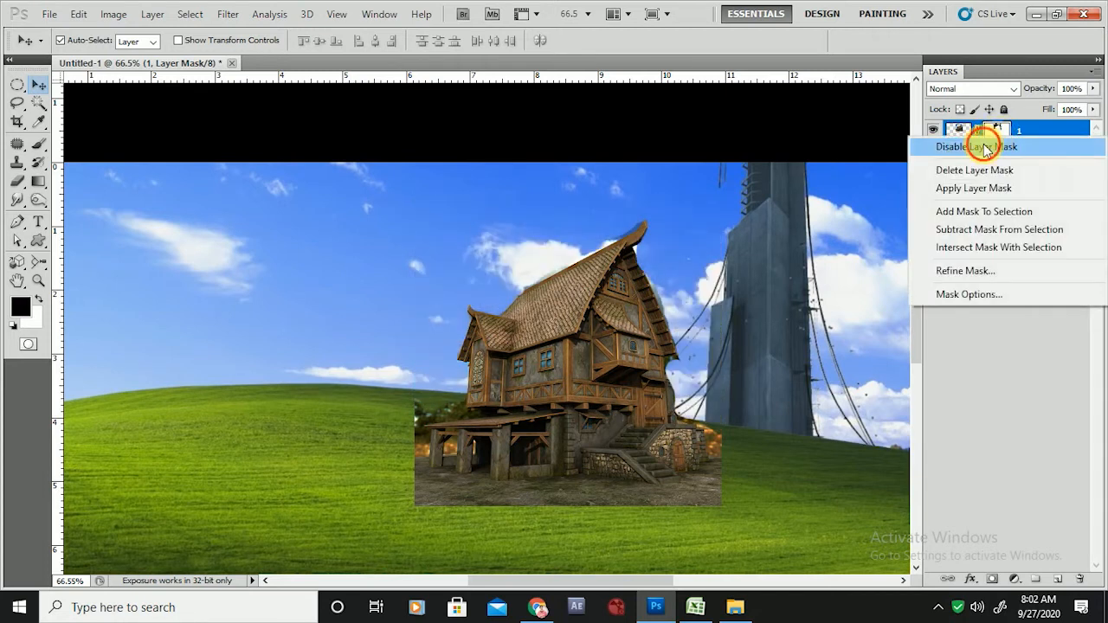
click(978, 145)
Apply layer 1's mask permanently to its image and undo the application
right_click(995, 130)
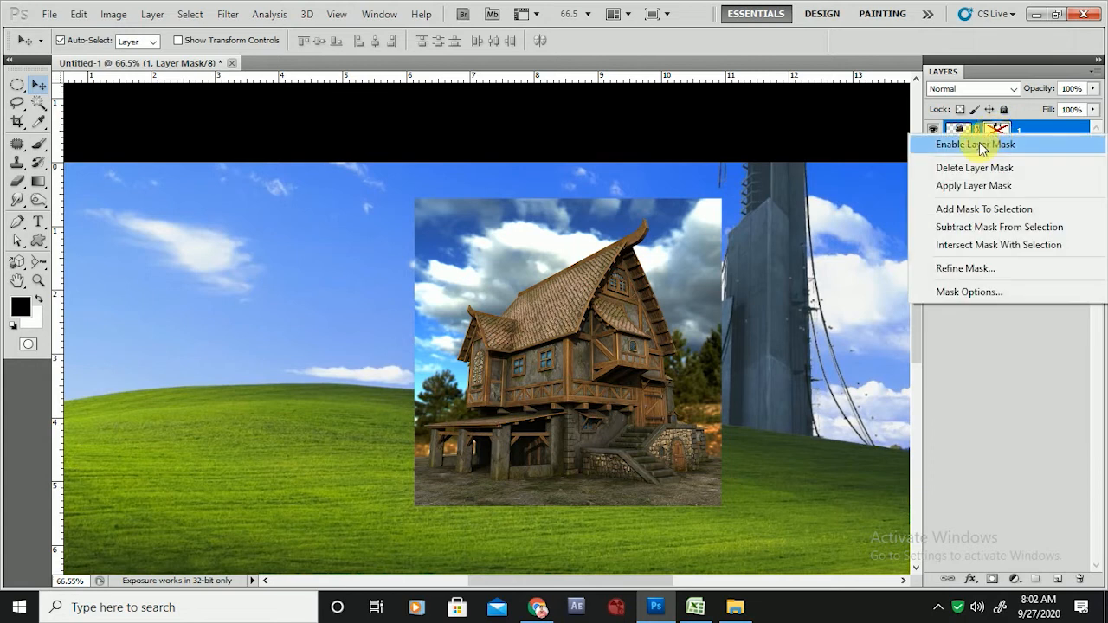
click(962, 185)
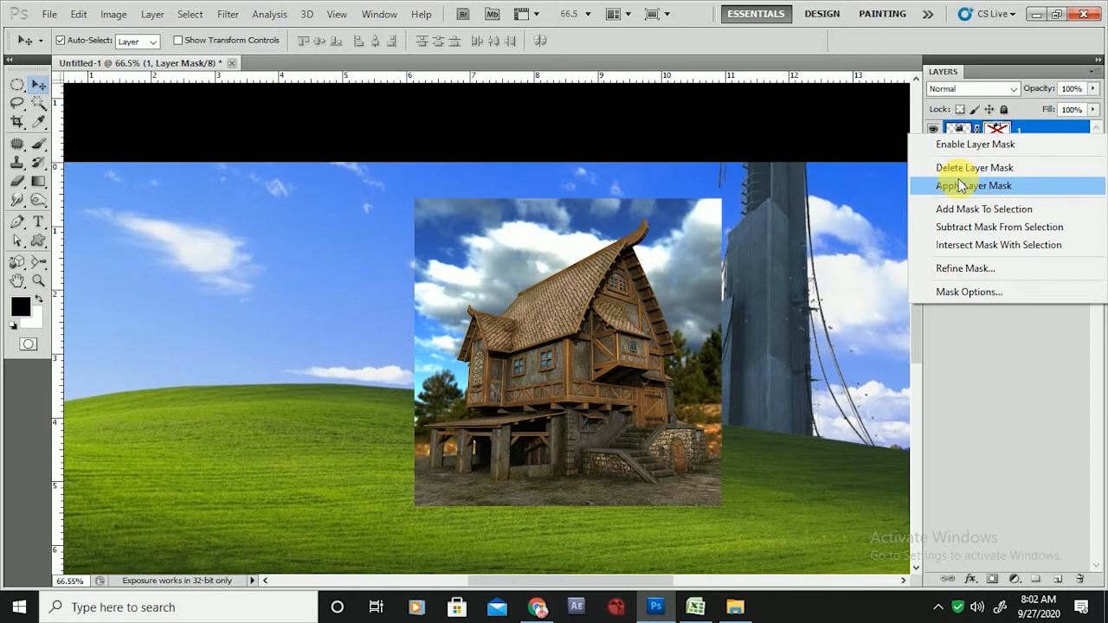
right_click(1000, 129)
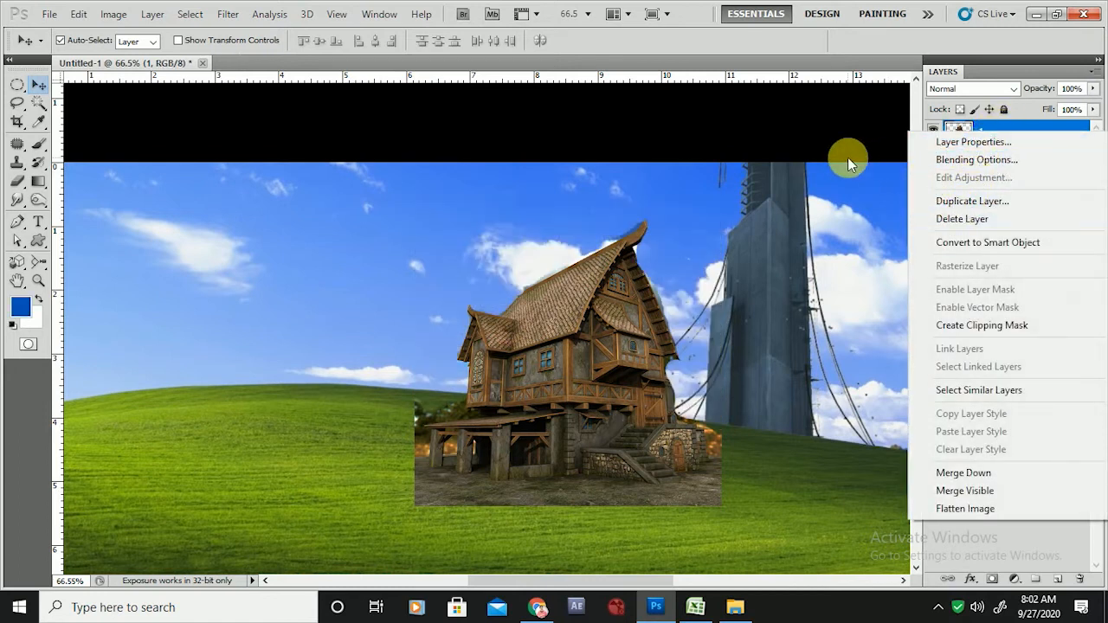
click(799, 120)
key(ctrl+z)
Delete layer 1's mask and give the layer a new blank mask
right_click(996, 131)
click(952, 168)
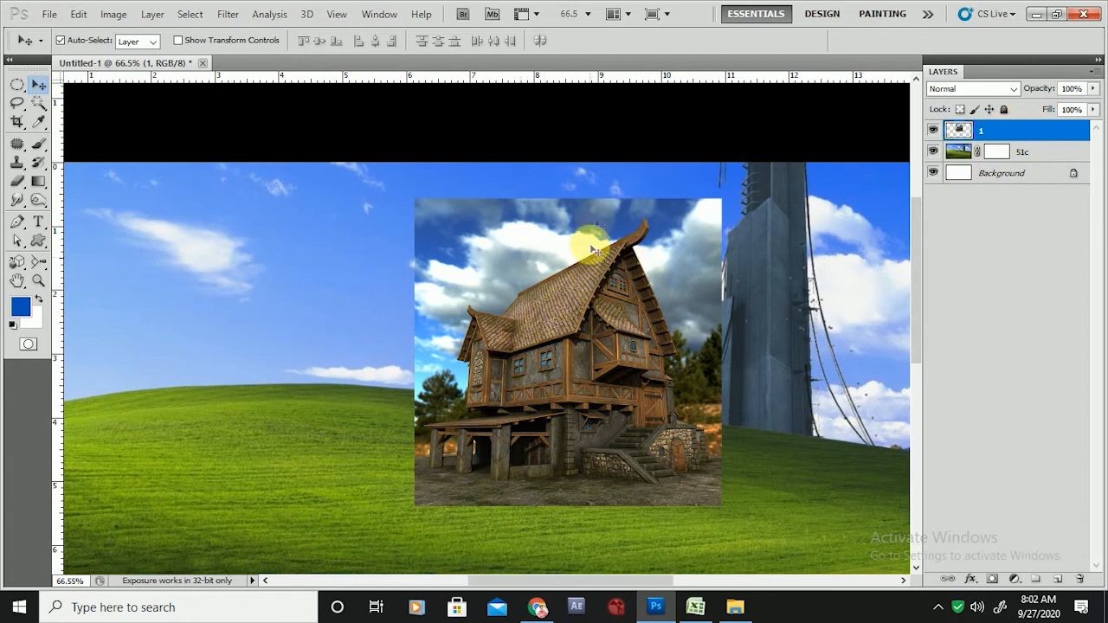
scroll(597, 219, up, 4)
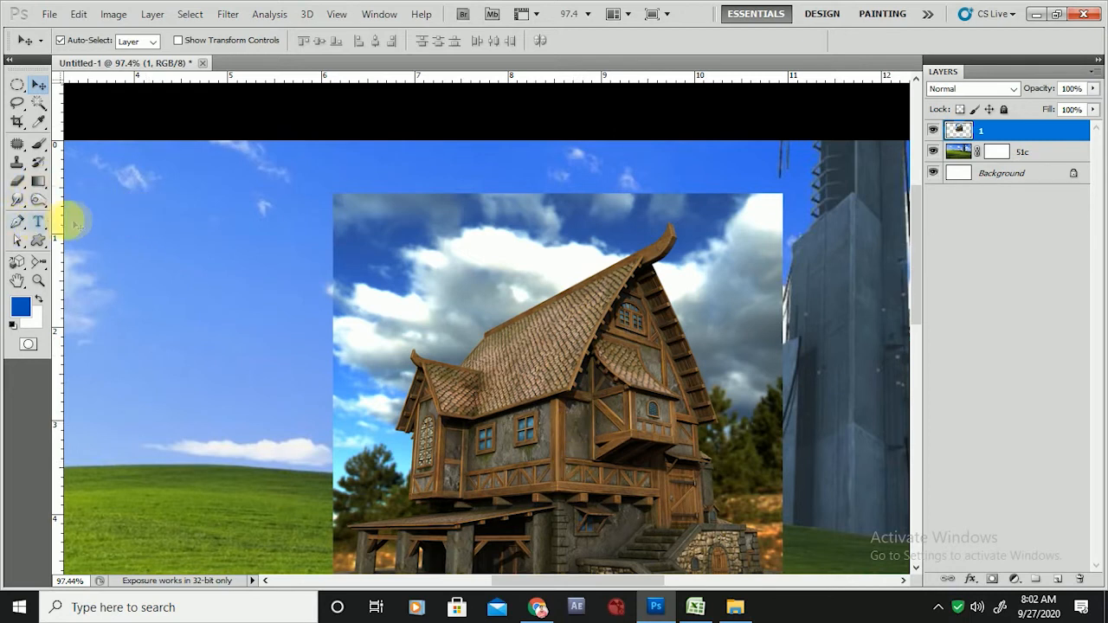
Paint black on layer 1's mask across the house image's upper sky with the Brush in Darken mode, raising its opacity to 100%
key(b)
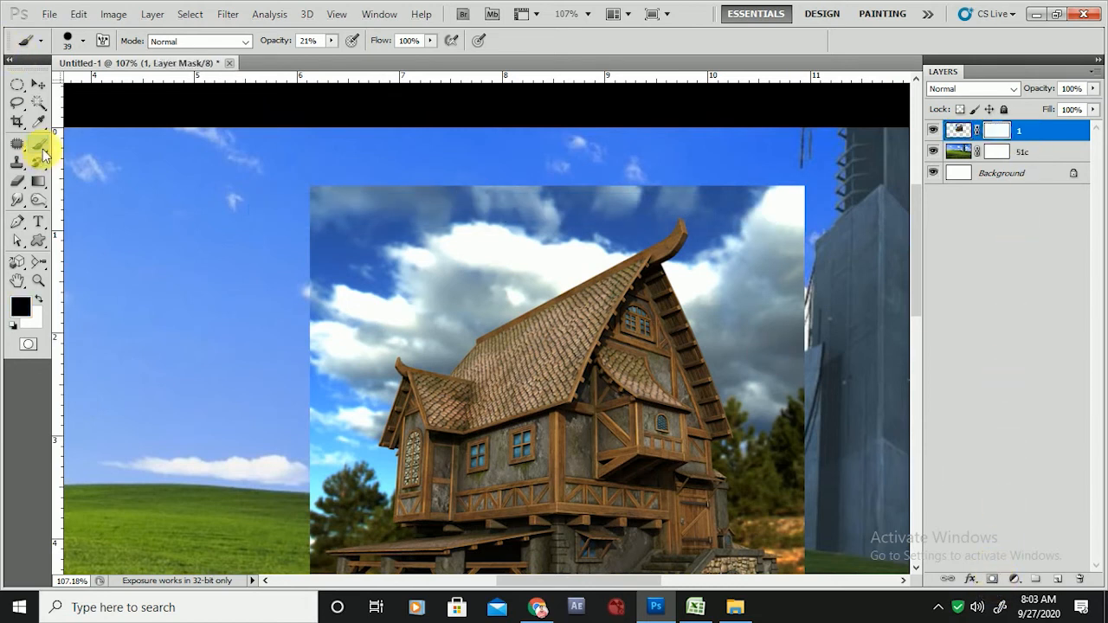
click(241, 40)
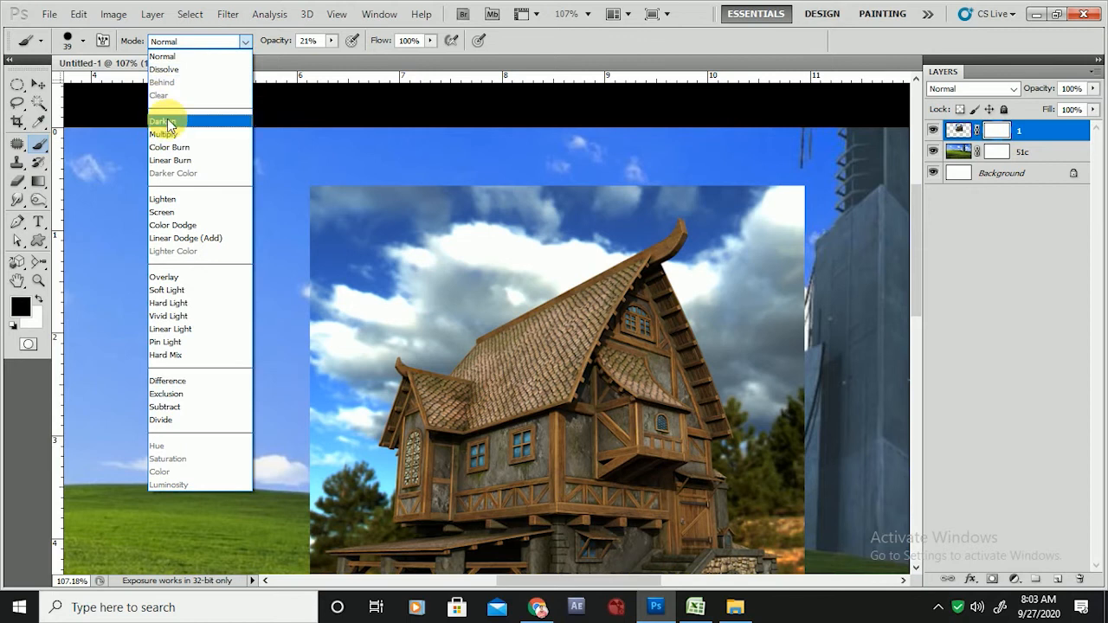
click(159, 119)
mouse_move(317, 221)
mouse_down()
mouse_move(379, 237)
mouse_move(362, 220)
mouse_move(420, 211)
mouse_move(319, 202)
mouse_up()
drag(490, 82, 485, 79)
Set the Brush mode to Pin Light and mask out the upper-left strip of the house image's sky
click(245, 40)
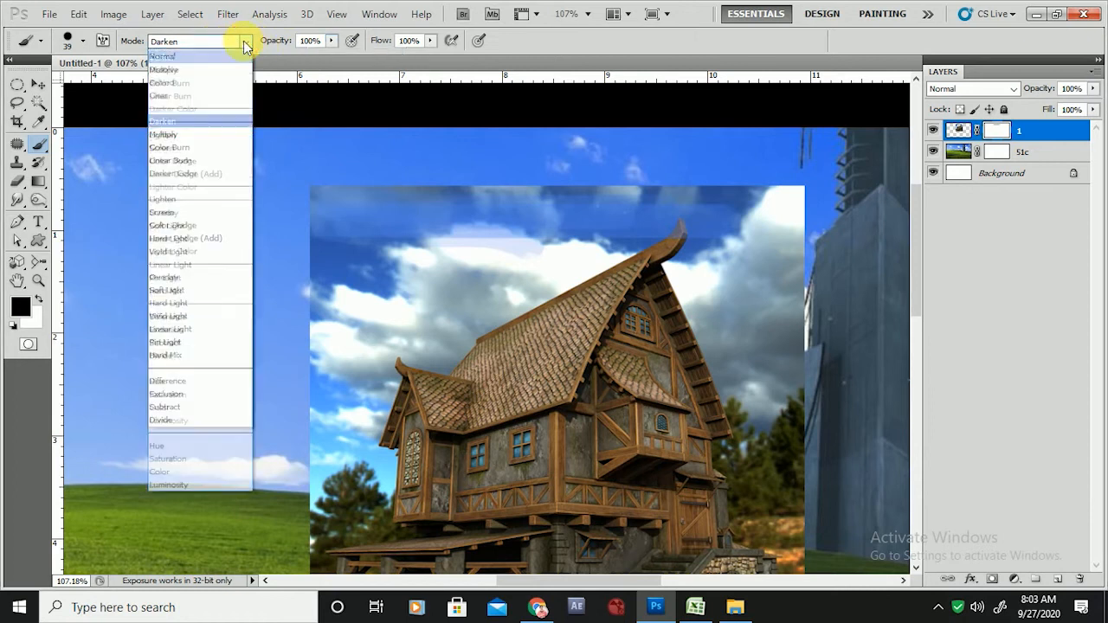
click(182, 341)
mouse_move(294, 286)
mouse_down()
mouse_move(304, 211)
mouse_move(367, 215)
mouse_up()
Set the Brush mode to Hard Mix and mask out a wide band of sky above the roof from the image's left edge
click(212, 42)
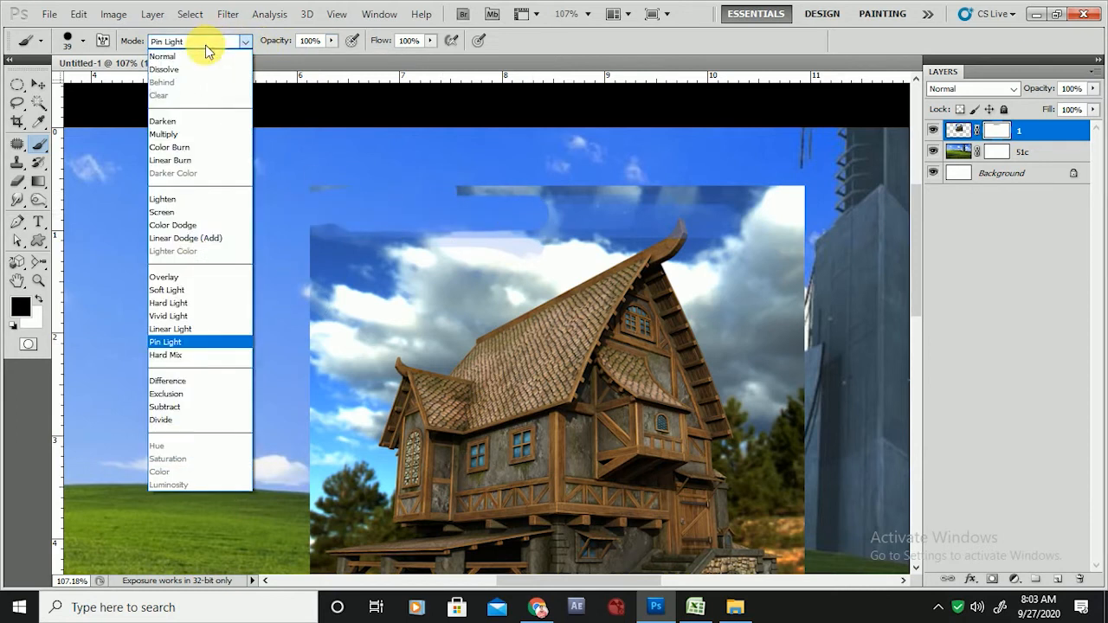
click(161, 342)
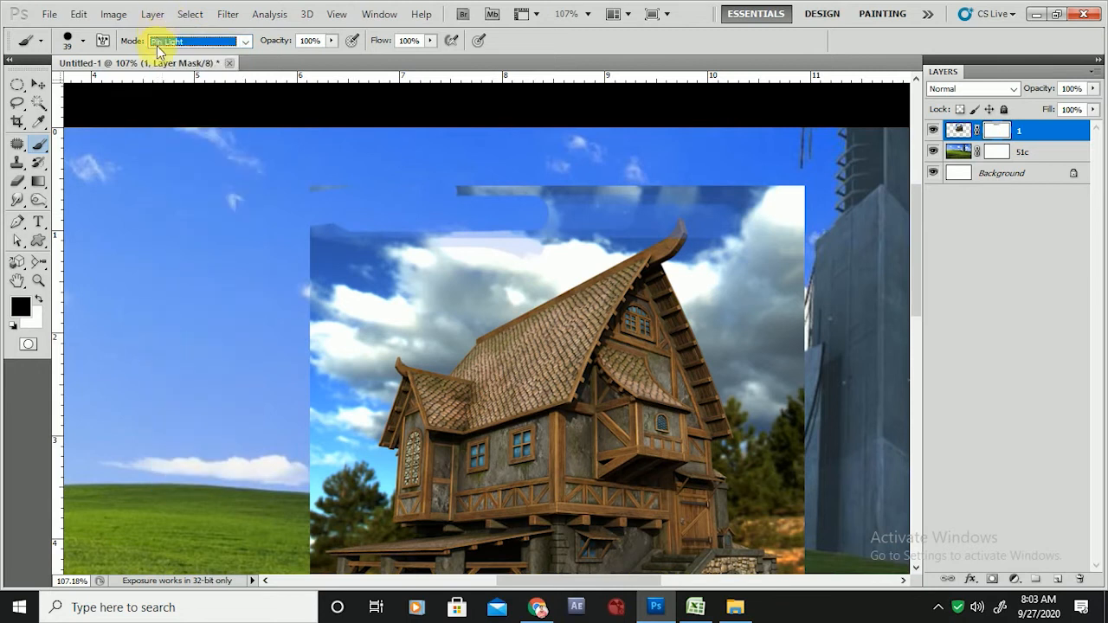
scroll(173, 50, down, 1)
drag(554, 206, 507, 206)
mouse_move(597, 210)
mouse_down()
mouse_move(485, 223)
mouse_move(425, 203)
mouse_move(430, 214)
mouse_move(473, 203)
mouse_move(773, 208)
mouse_move(413, 249)
mouse_move(556, 314)
mouse_move(356, 321)
mouse_move(394, 321)
mouse_up()
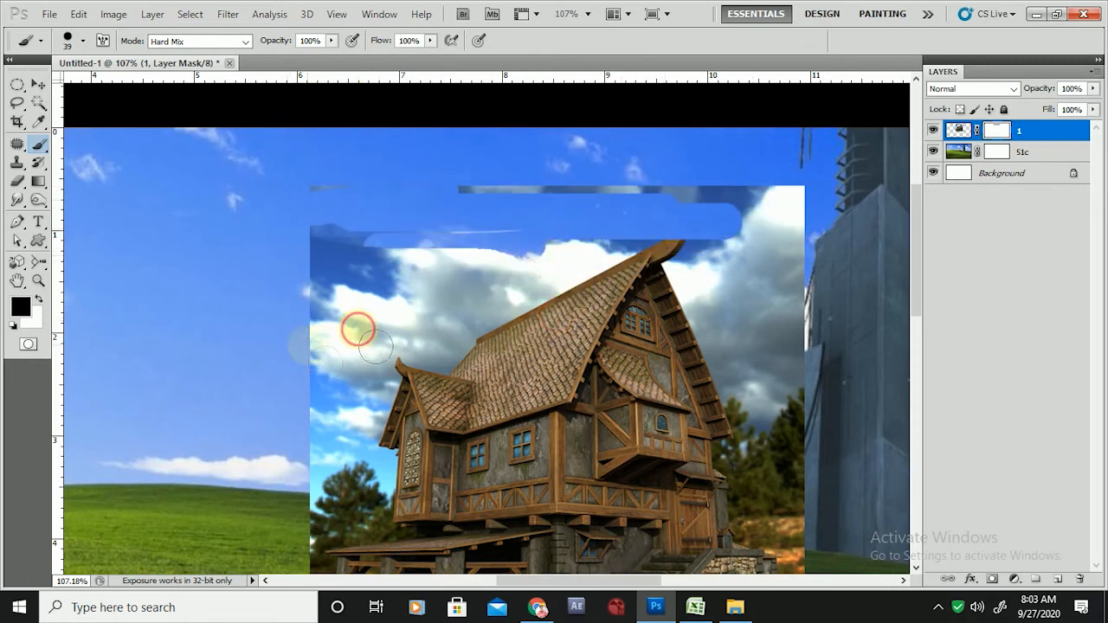
mouse_move(381, 332)
mouse_down()
mouse_move(526, 234)
mouse_move(317, 297)
mouse_move(440, 219)
mouse_move(259, 280)
mouse_move(362, 224)
mouse_move(474, 275)
mouse_move(466, 285)
mouse_move(501, 284)
mouse_move(410, 301)
mouse_move(652, 251)
mouse_up()
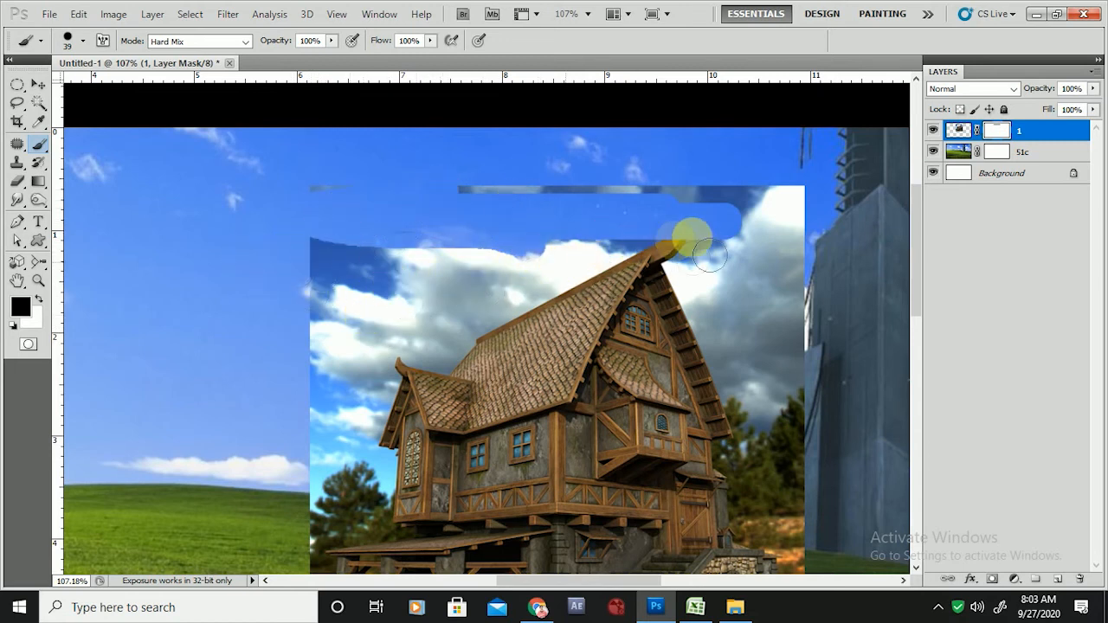
Set the Brush mode to Normal, mask out the sky above the roof in black and restore it by painting white
click(164, 42)
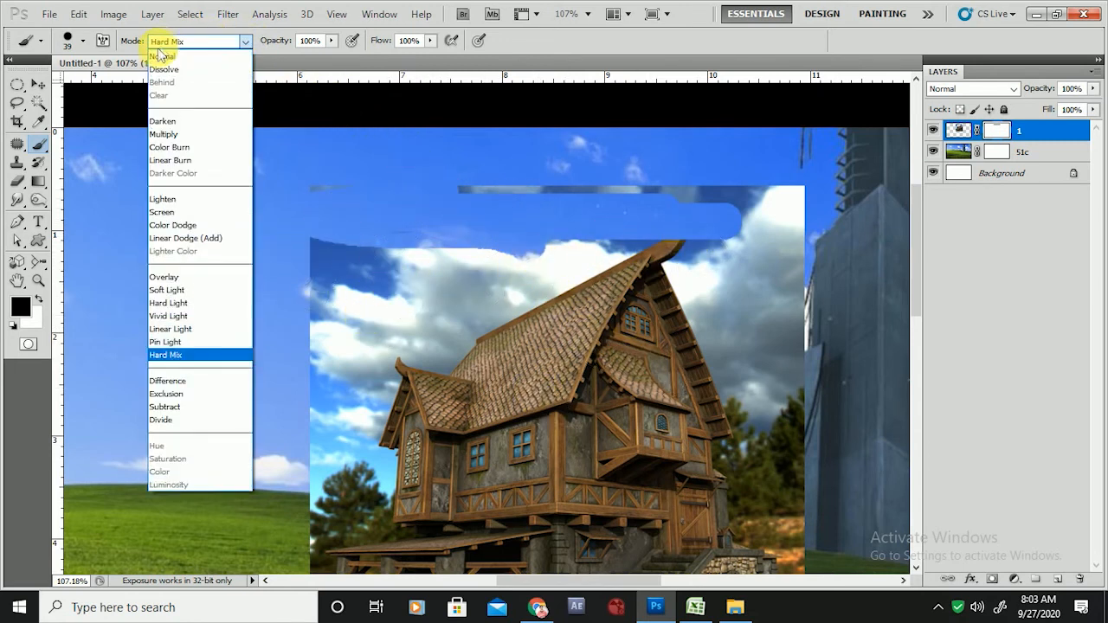
click(160, 57)
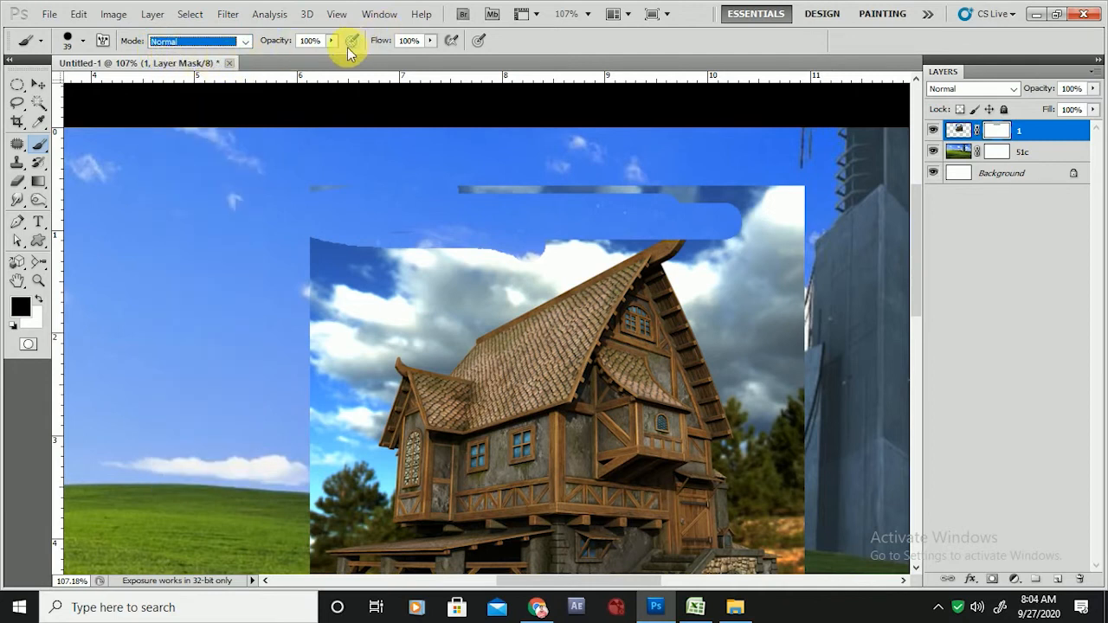
drag(762, 216, 343, 315)
mouse_move(464, 263)
mouse_down()
mouse_move(340, 319)
mouse_move(391, 309)
mouse_up()
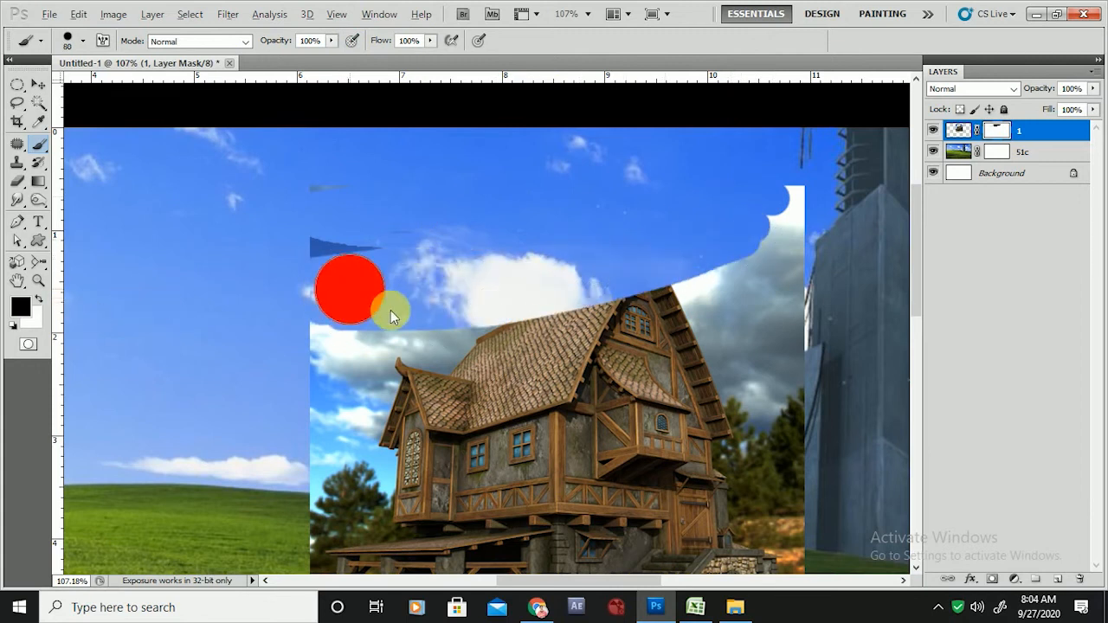
key(x)
mouse_move(495, 351)
mouse_down()
mouse_move(772, 223)
mouse_move(859, 229)
mouse_move(722, 317)
mouse_move(424, 378)
mouse_move(602, 308)
mouse_move(866, 241)
mouse_move(775, 241)
mouse_move(281, 310)
mouse_move(683, 228)
mouse_move(264, 276)
mouse_move(712, 242)
mouse_move(238, 253)
mouse_move(372, 252)
mouse_up()
Set the Brush to 121 px, 15% hardness and 38% opacity, and stroke white over the house image's upper sky
right_click(410, 230)
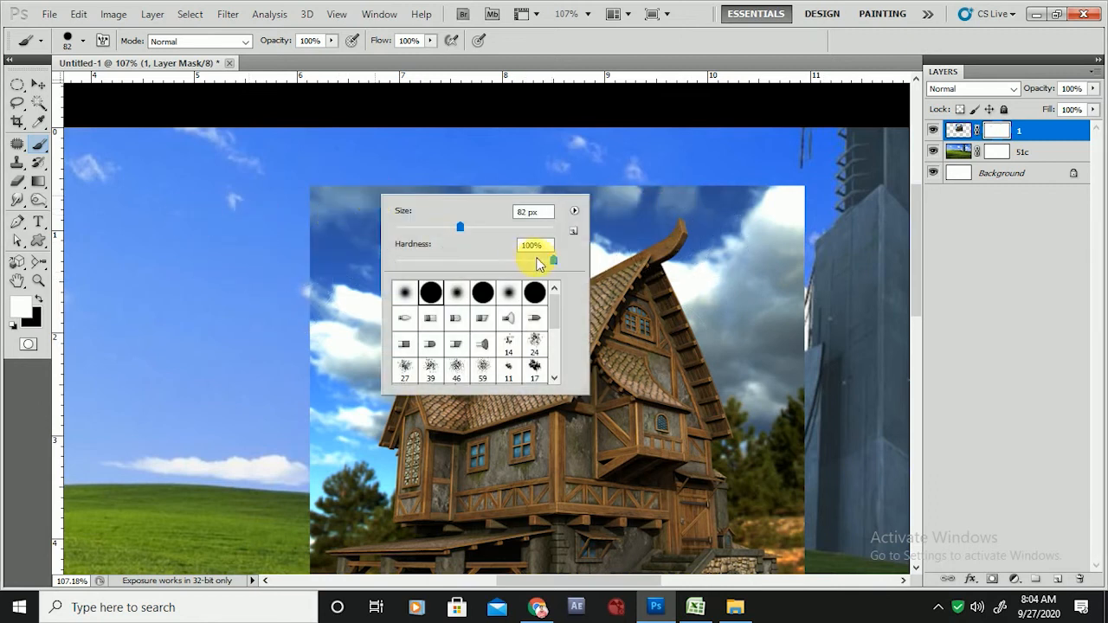
drag(431, 272, 356, 272)
click(279, 227)
drag(315, 191, 334, 190)
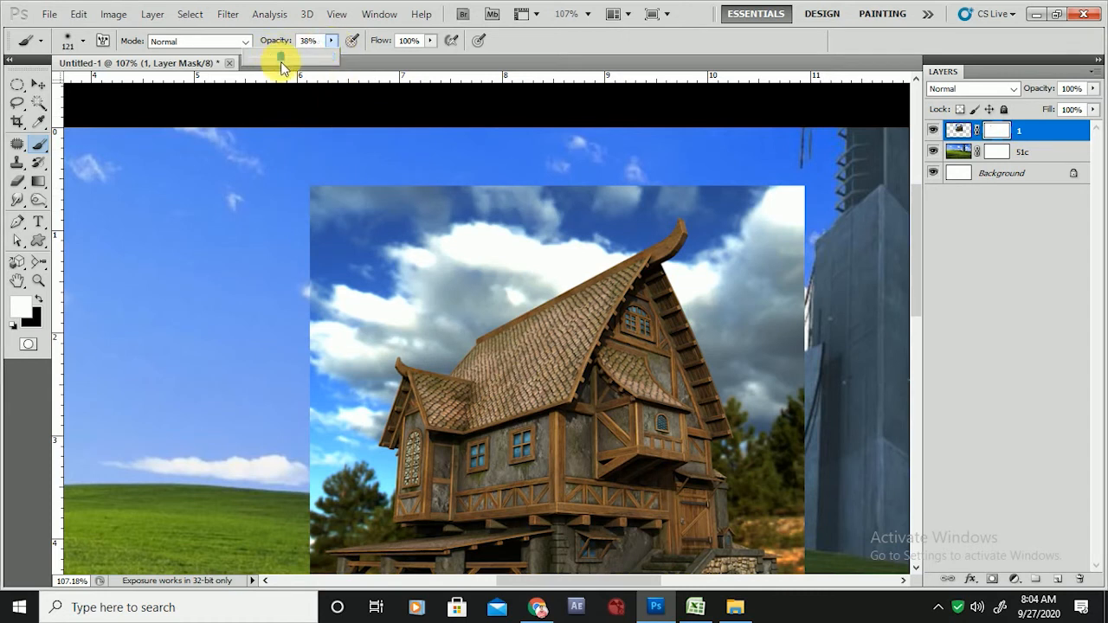
click(664, 220)
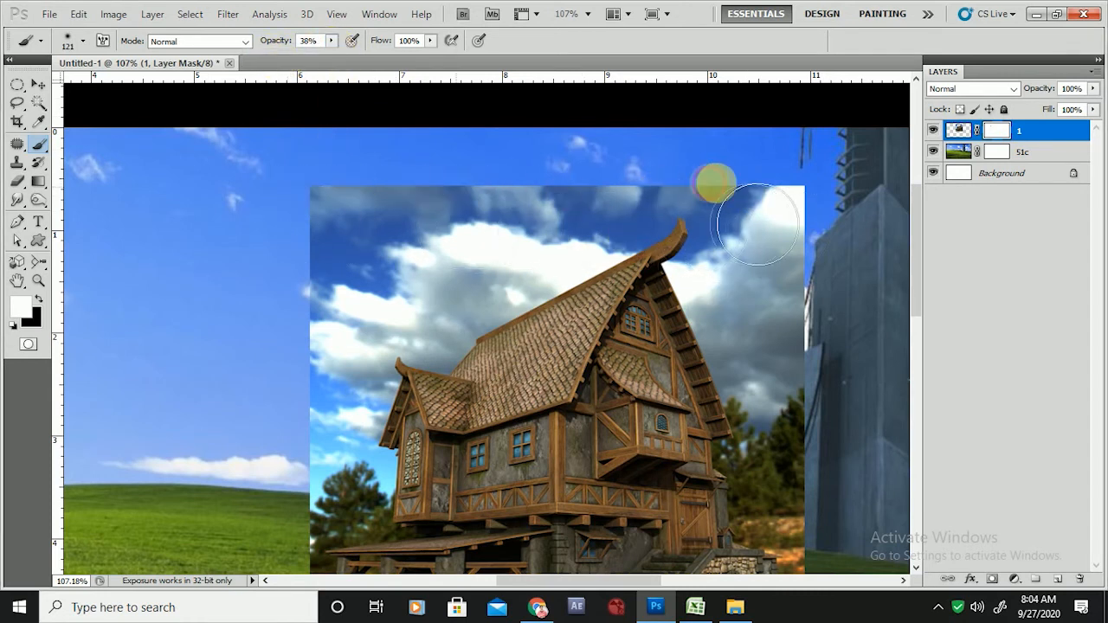
drag(603, 235, 567, 228)
Raise the Brush opacity to 72% and its size to 125 px
drag(339, 66, 361, 58)
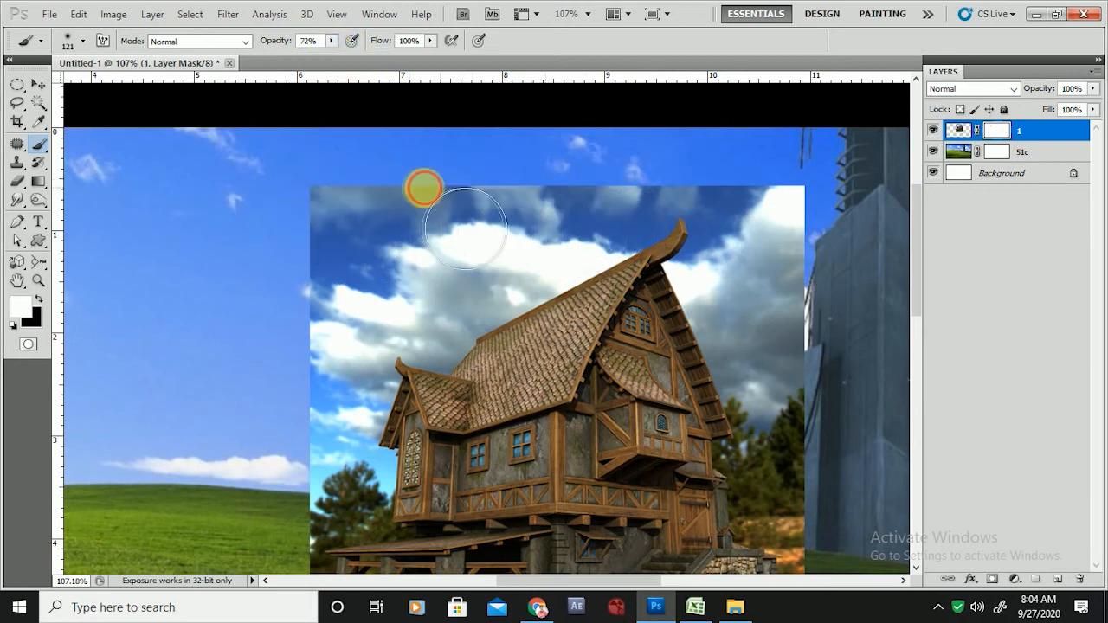
right_click(509, 187)
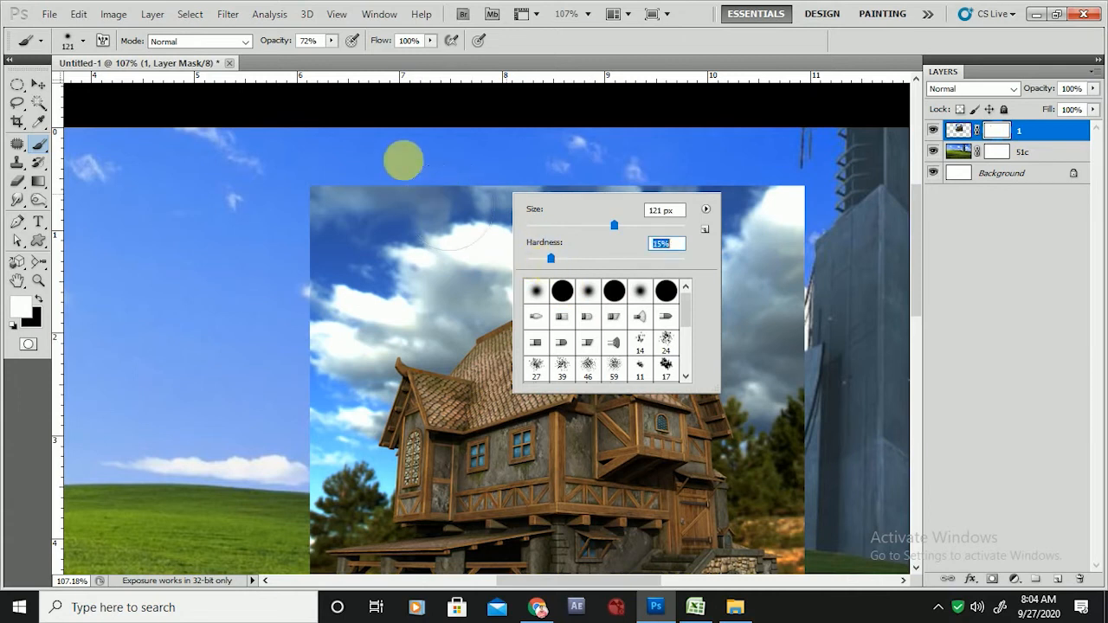
click(385, 267)
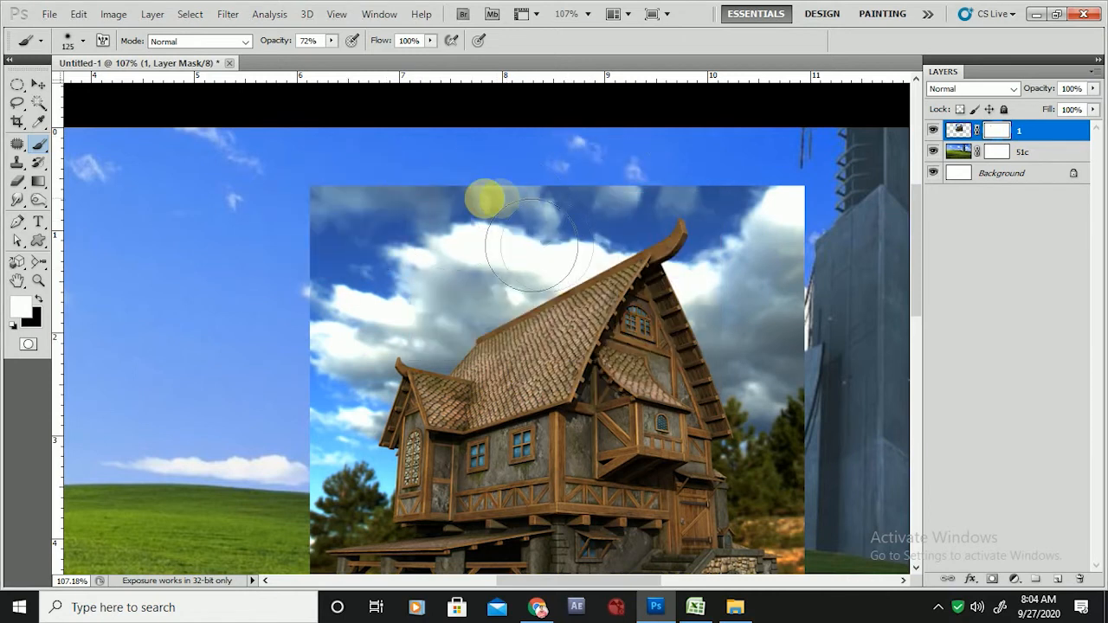
Paint soft black strokes on layer 1's mask across the house image's upper sky to fade its upper edge
key(x)
mouse_move(547, 247)
mouse_down()
mouse_move(404, 228)
mouse_move(691, 224)
mouse_move(335, 212)
mouse_move(437, 213)
mouse_move(345, 224)
mouse_up()
mouse_move(295, 176)
mouse_down()
mouse_move(786, 178)
mouse_move(823, 187)
mouse_move(638, 174)
mouse_move(850, 195)
mouse_move(138, 193)
mouse_move(213, 227)
mouse_move(313, 224)
mouse_up()
mouse_move(479, 211)
mouse_down()
mouse_move(718, 231)
mouse_move(202, 230)
mouse_move(667, 215)
mouse_move(198, 246)
mouse_move(742, 240)
mouse_move(268, 292)
mouse_up()
Undo the soft black strokes on layer 1's mask
key(ctrl+alt+z)
key(ctrl+alt+z)
key(ctrl+alt+z)
key(ctrl+alt+z)
key(ctrl+alt+z)
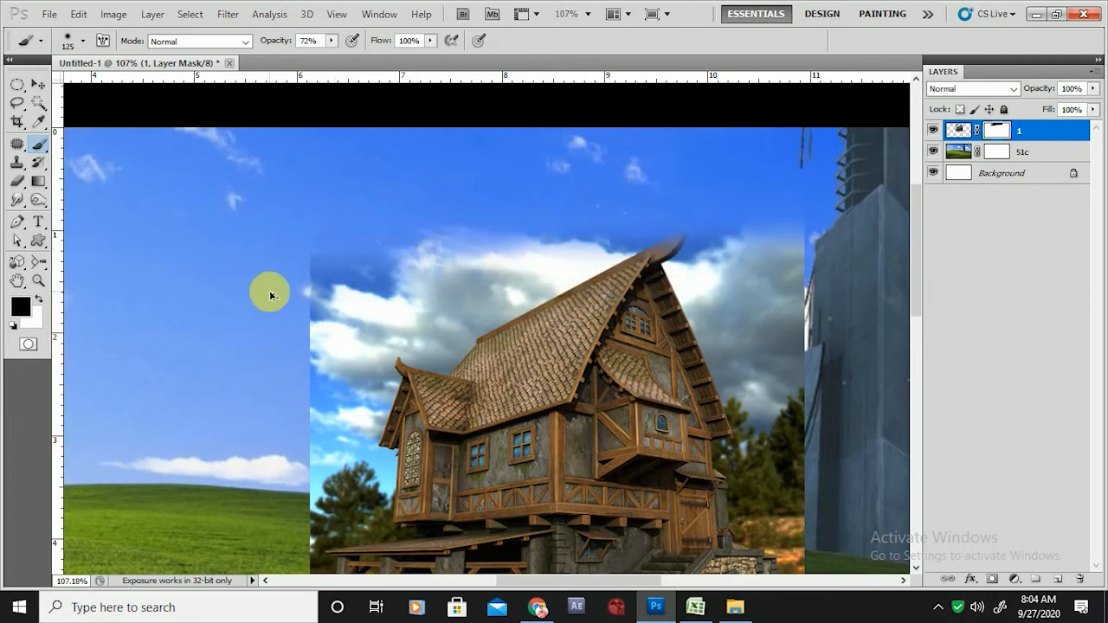
key(ctrl+alt+z)
key(ctrl+alt+z)
key(ctrl+alt+z)
key(ctrl+alt+z)
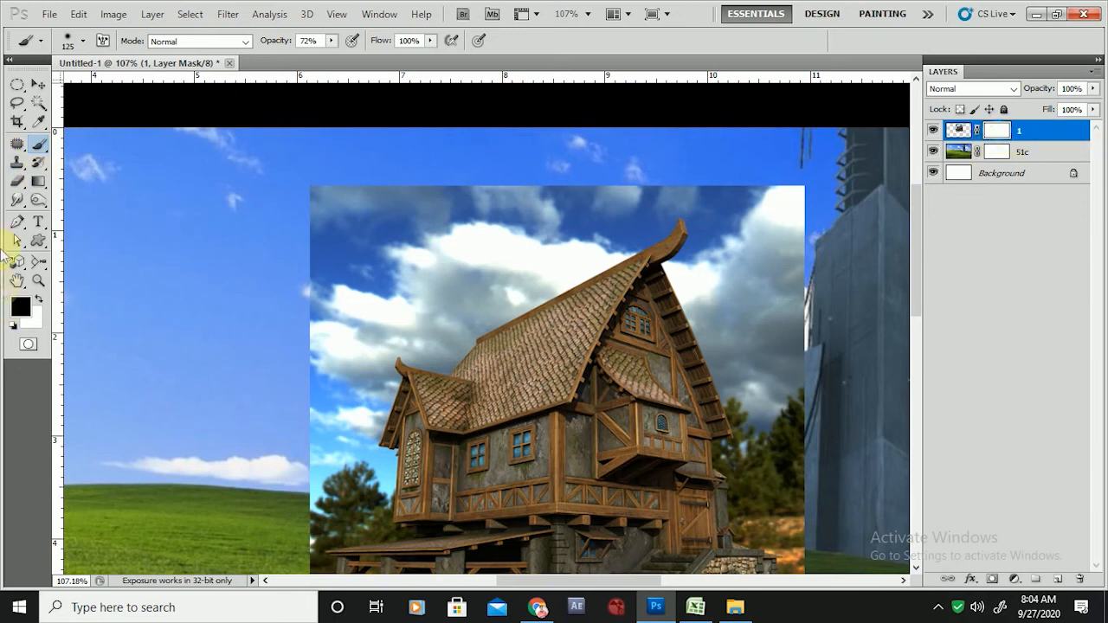
Try a reversed linear gradient at 90% opacity on layer 1's mask, running down to the roof, and undo it
click(39, 182)
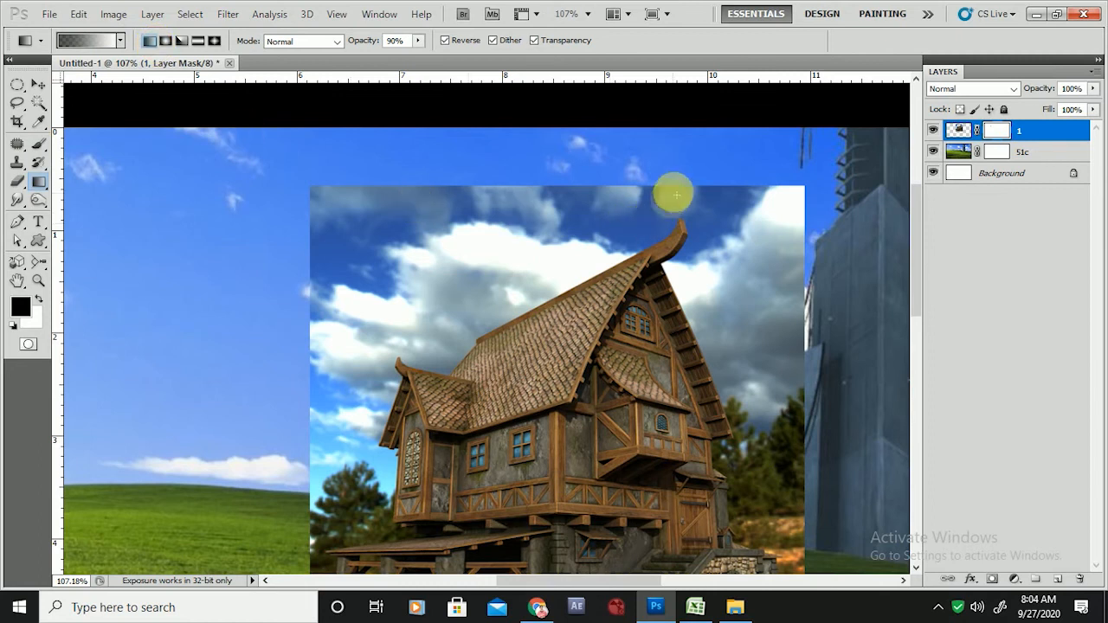
drag(593, 106, 601, 198)
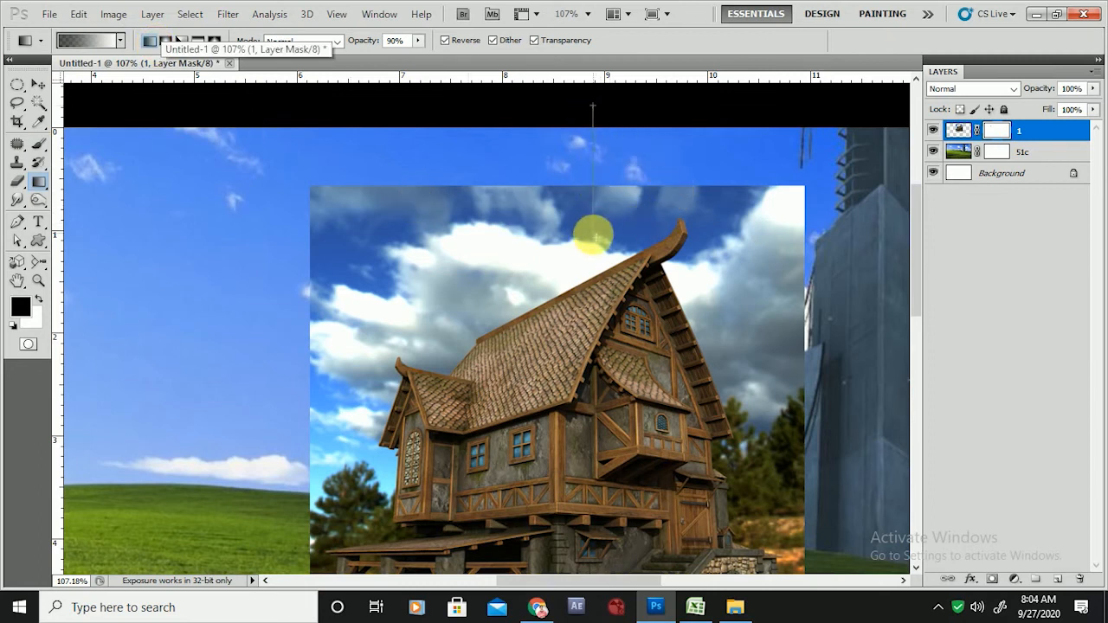
drag(592, 253, 593, 253)
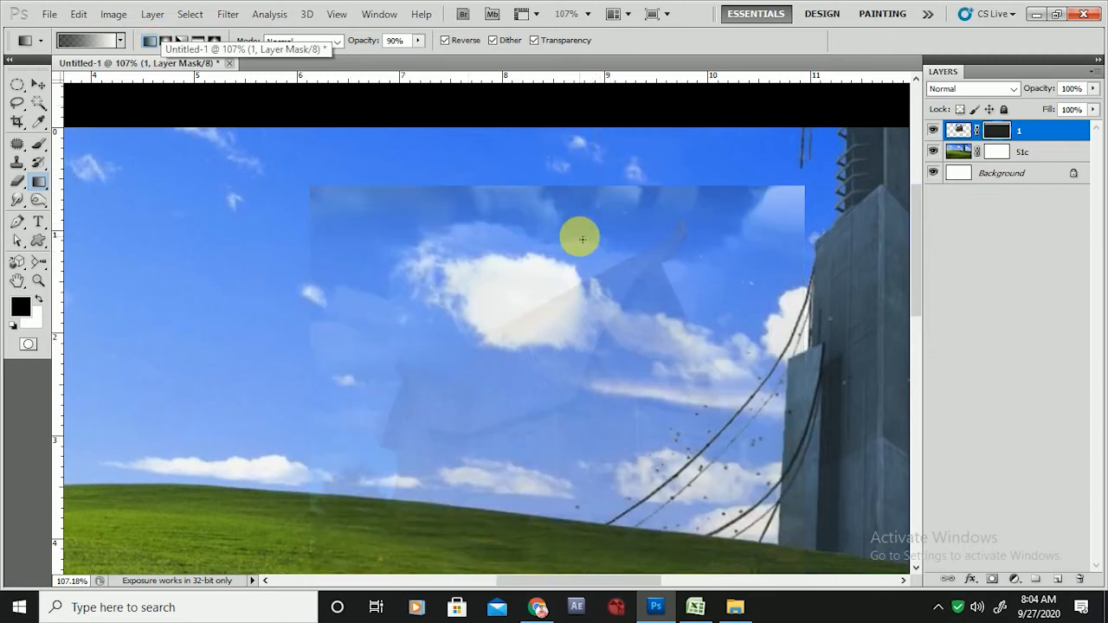
key(ctrl+z)
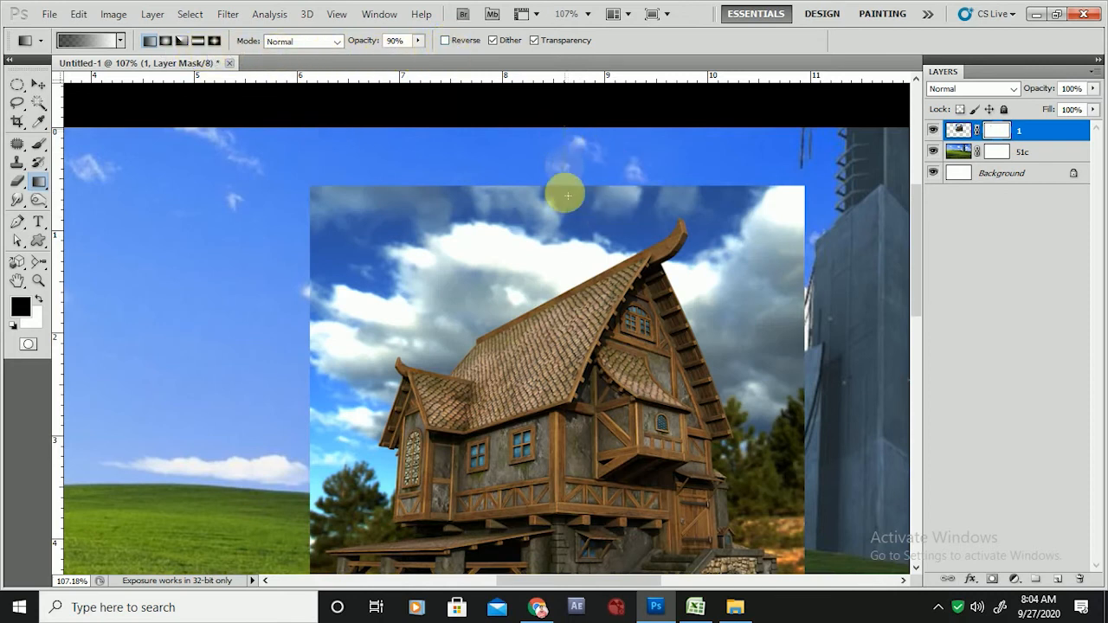
Turn off Reverse and draw downward linear gradients on layer 1's mask to fade the sky above the roof peak
drag(572, 160, 587, 319)
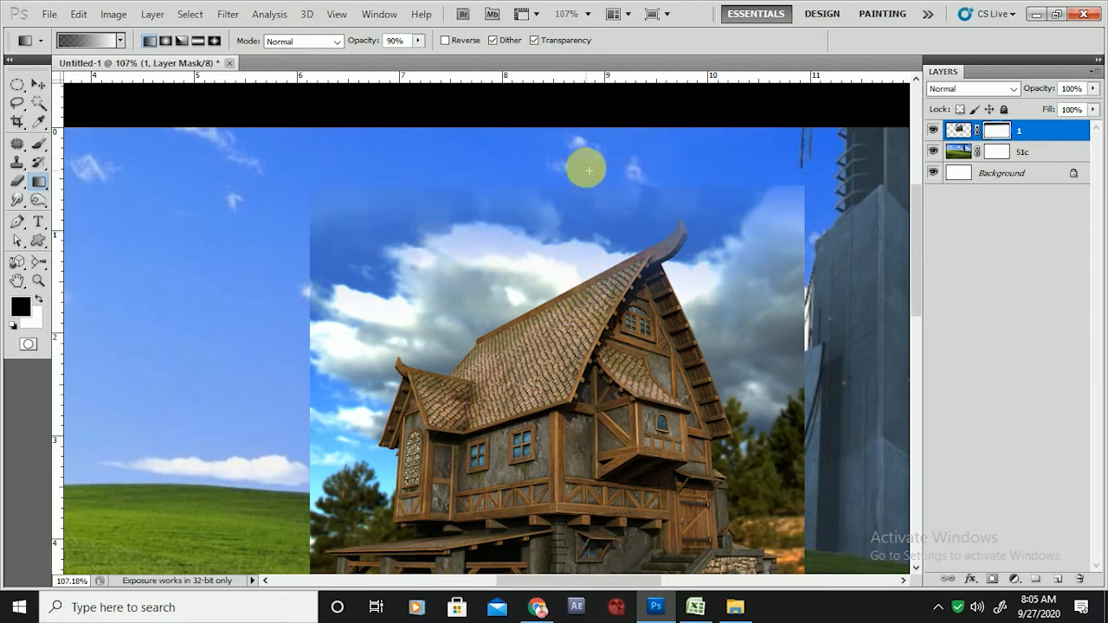
drag(585, 154, 585, 255)
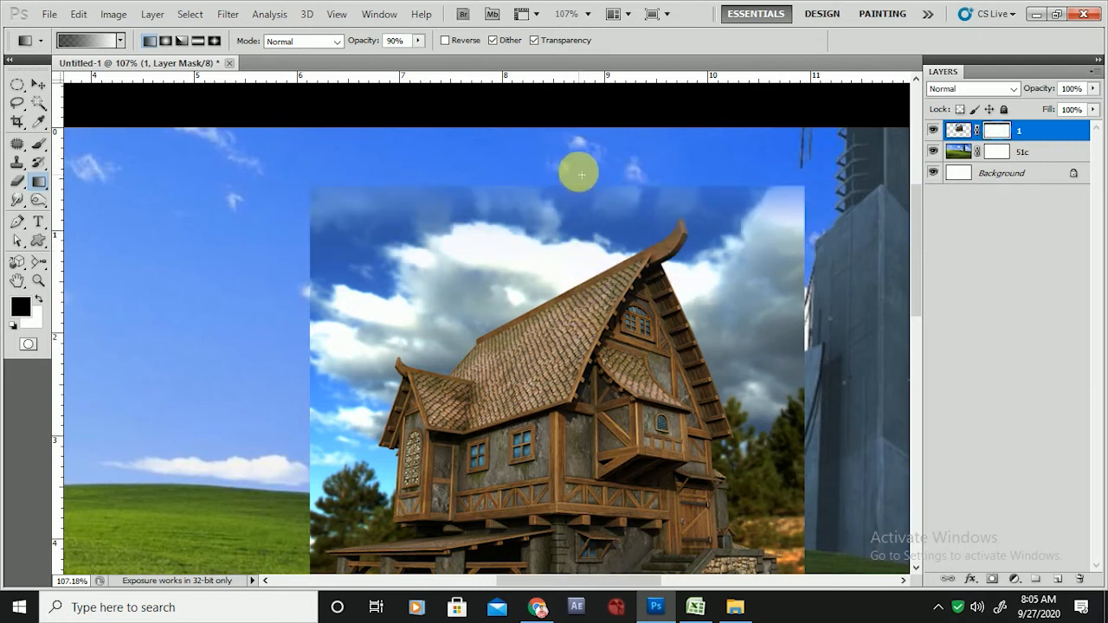
drag(584, 298, 585, 300)
drag(564, 216, 571, 390)
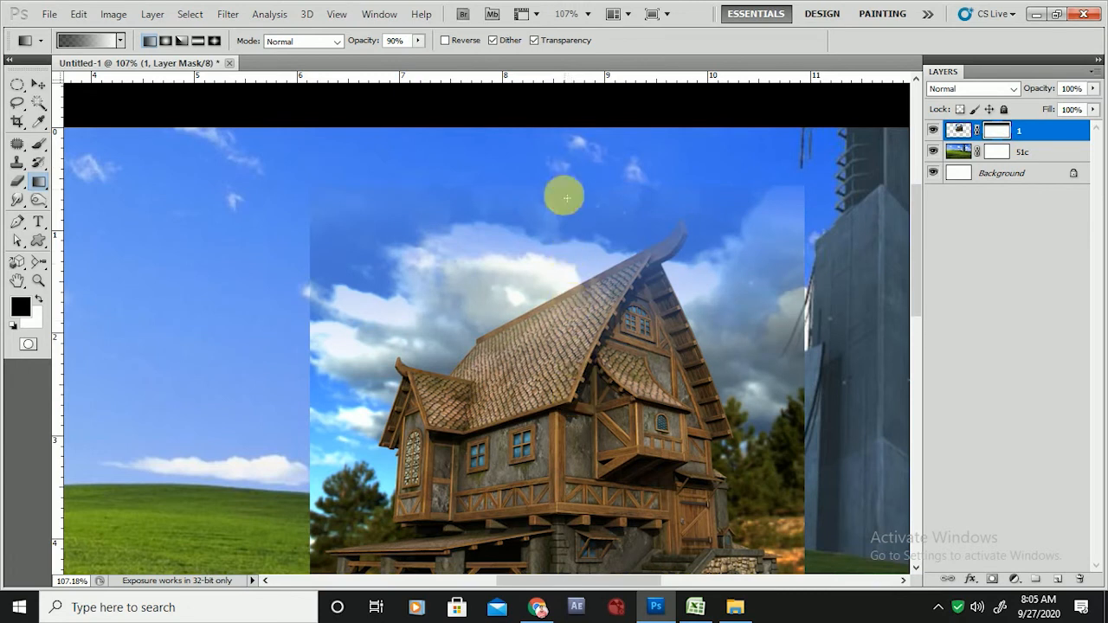
drag(563, 202, 573, 387)
drag(575, 178, 581, 346)
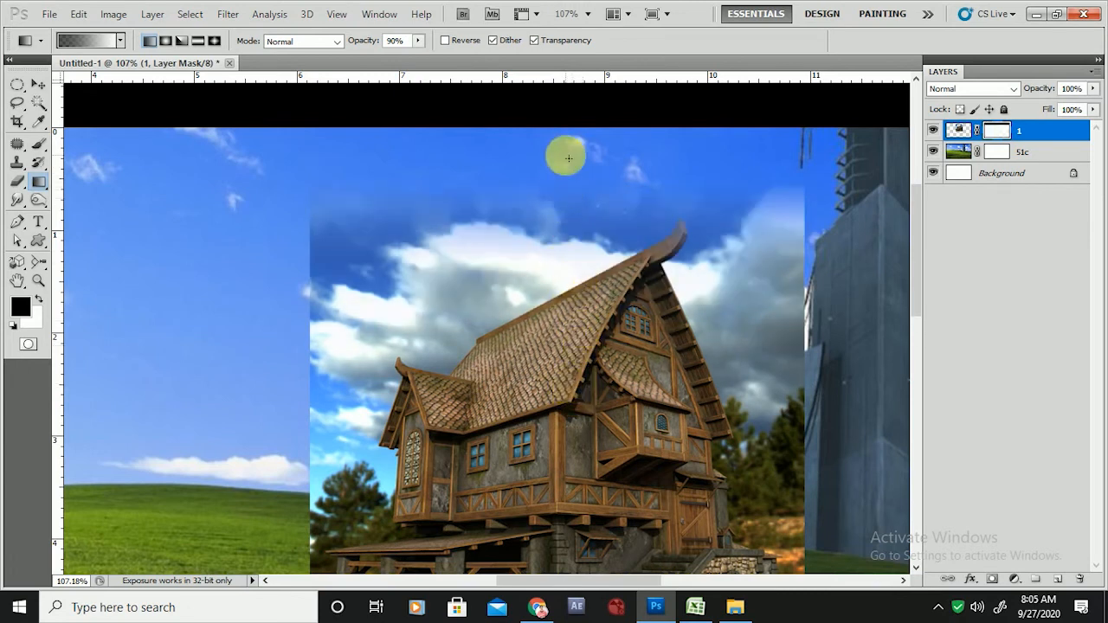
Draw more downward linear gradients on layer 1's mask, working from the middle of the sky towards the house image's left edge
drag(565, 159, 566, 322)
drag(522, 161, 522, 361)
drag(472, 148, 454, 364)
drag(436, 198, 416, 317)
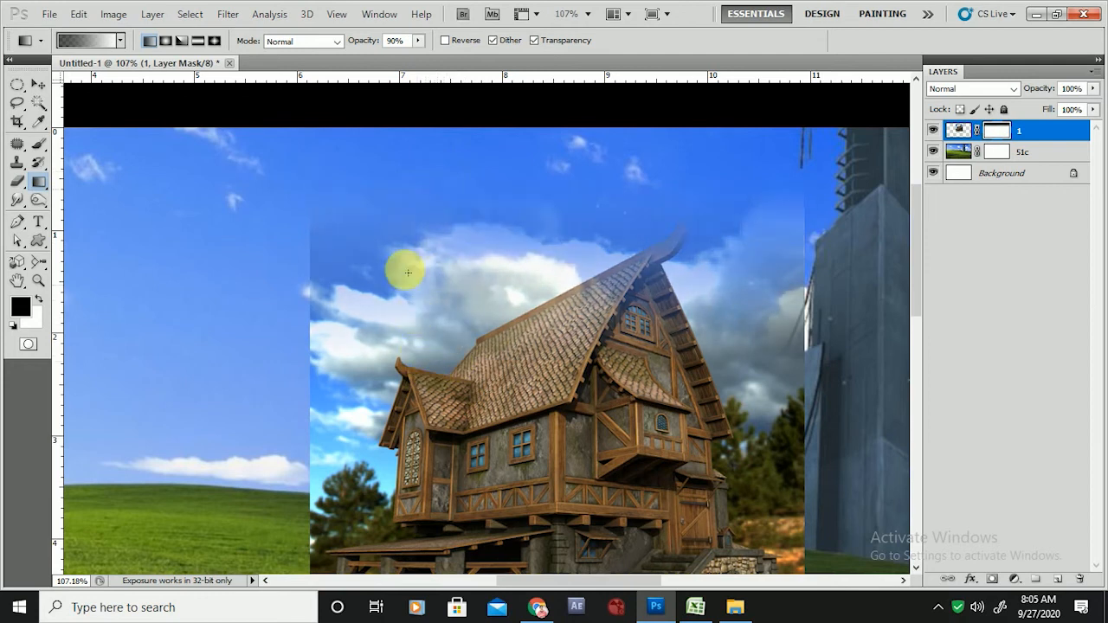
drag(346, 206, 317, 365)
drag(306, 223, 312, 394)
drag(326, 252, 316, 404)
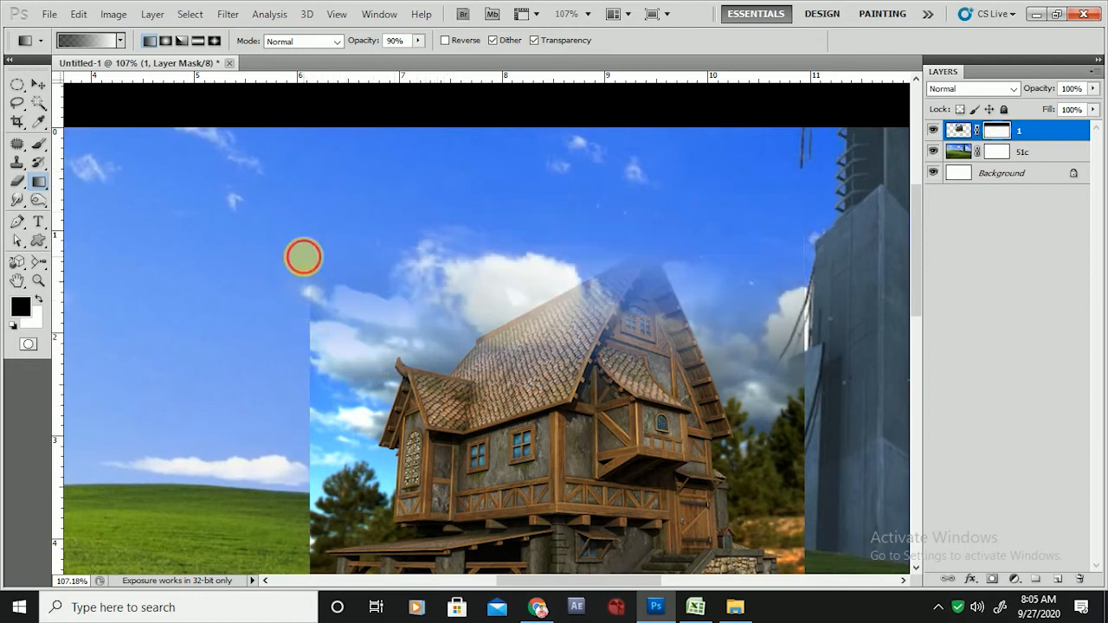
drag(302, 255, 282, 372)
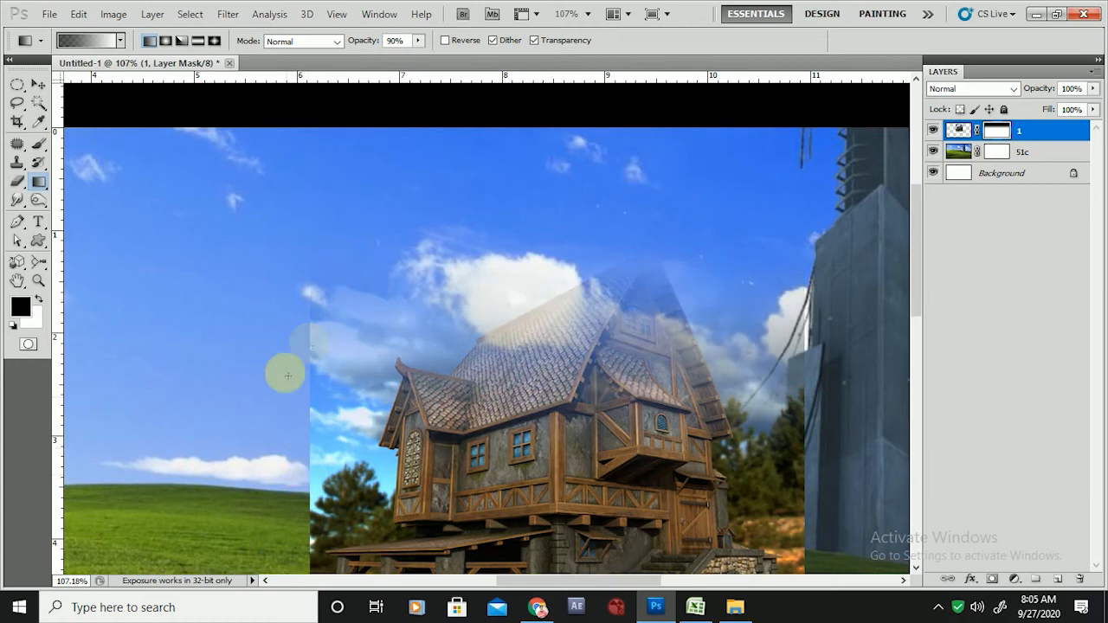
Switch to a radial gradient and draw it outward from the middle of the house on layer 1's mask
click(166, 42)
mouse_move(576, 390)
mouse_down()
mouse_move(104, 372)
mouse_move(92, 413)
mouse_up()
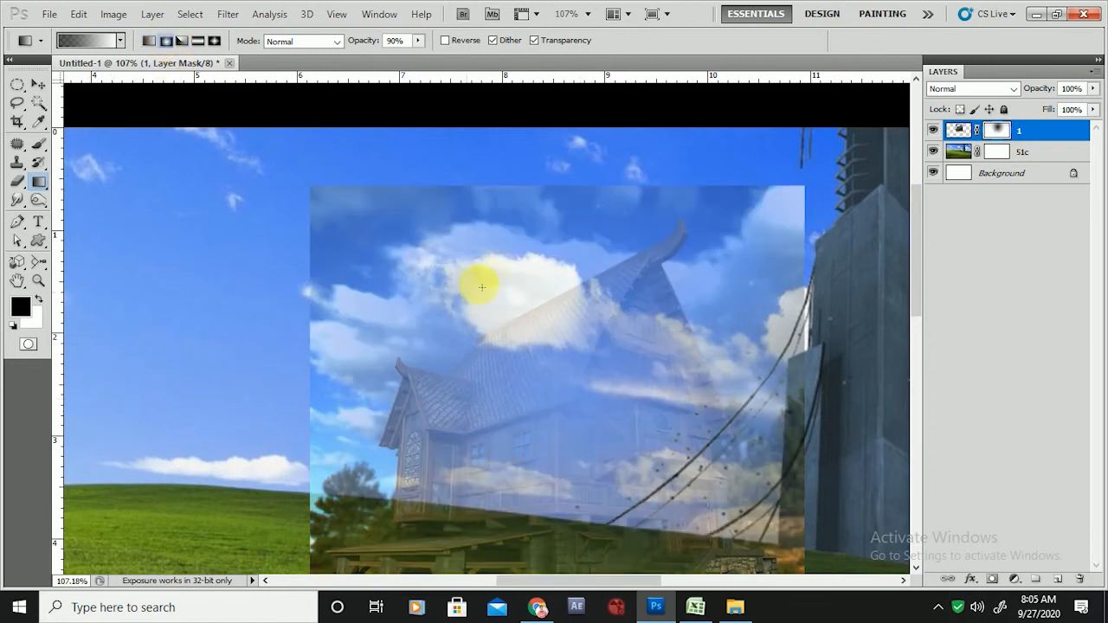
mouse_move(519, 358)
mouse_down()
mouse_move(381, 363)
mouse_move(447, 82)
mouse_up()
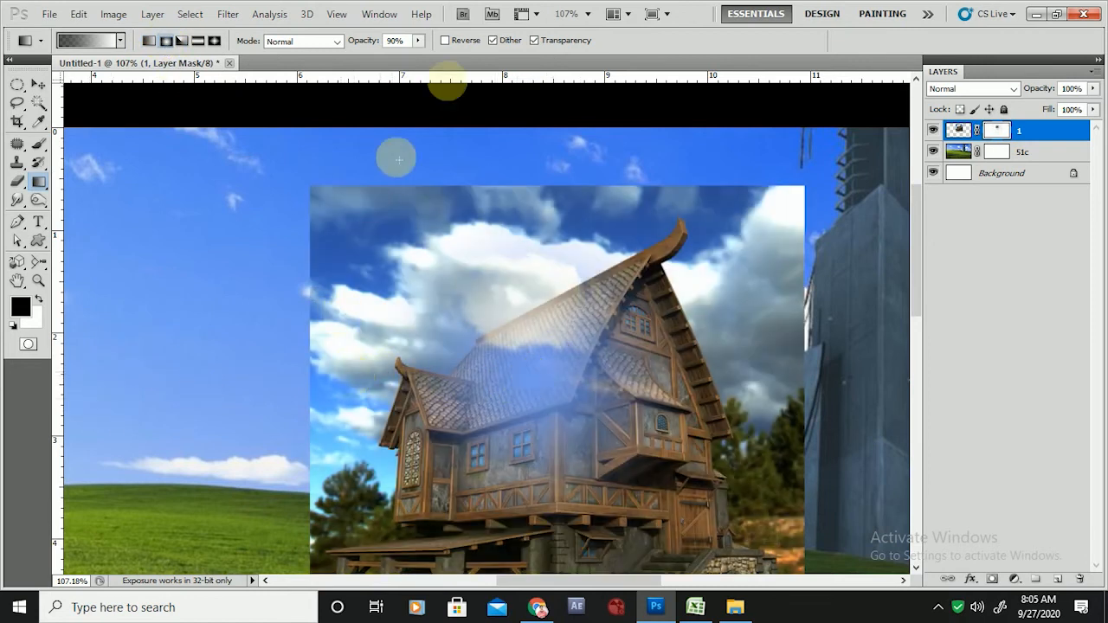
Turn on Reverse and draw radial gradients outward from the house's centre so its surroundings fade into the landscape
drag(576, 425, 346, 416)
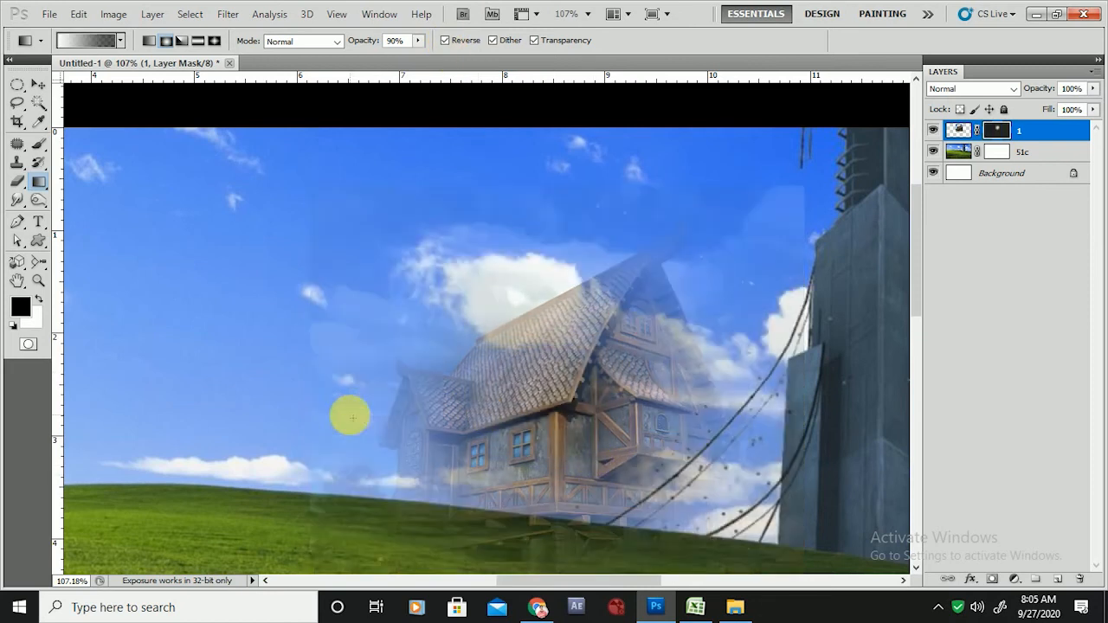
drag(514, 404, 358, 407)
scroll(523, 208, down, 5)
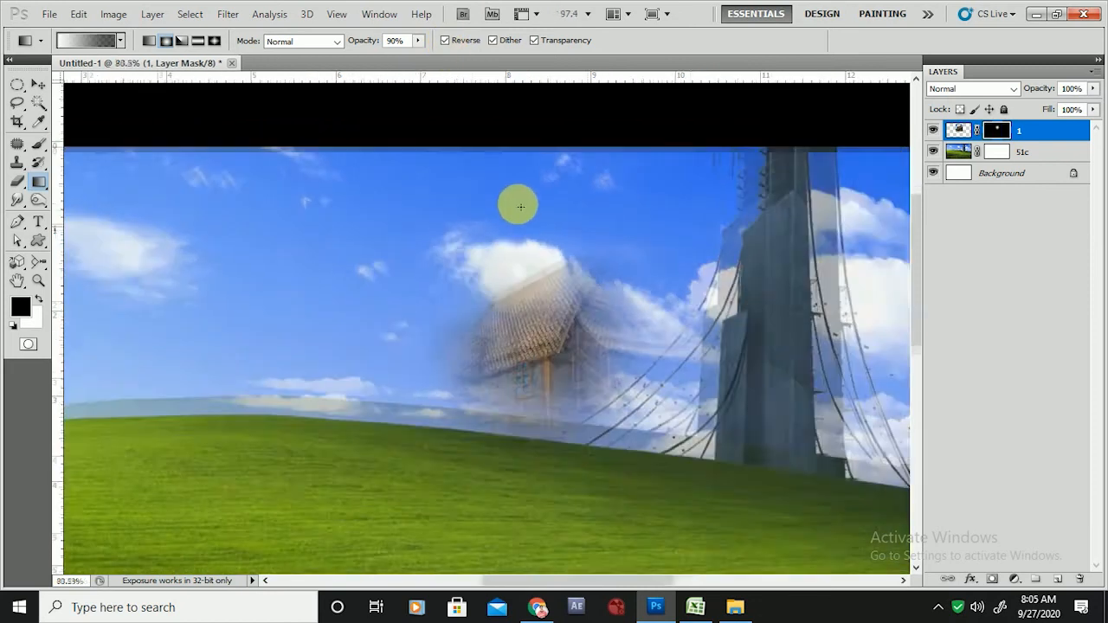
drag(537, 336, 425, 341)
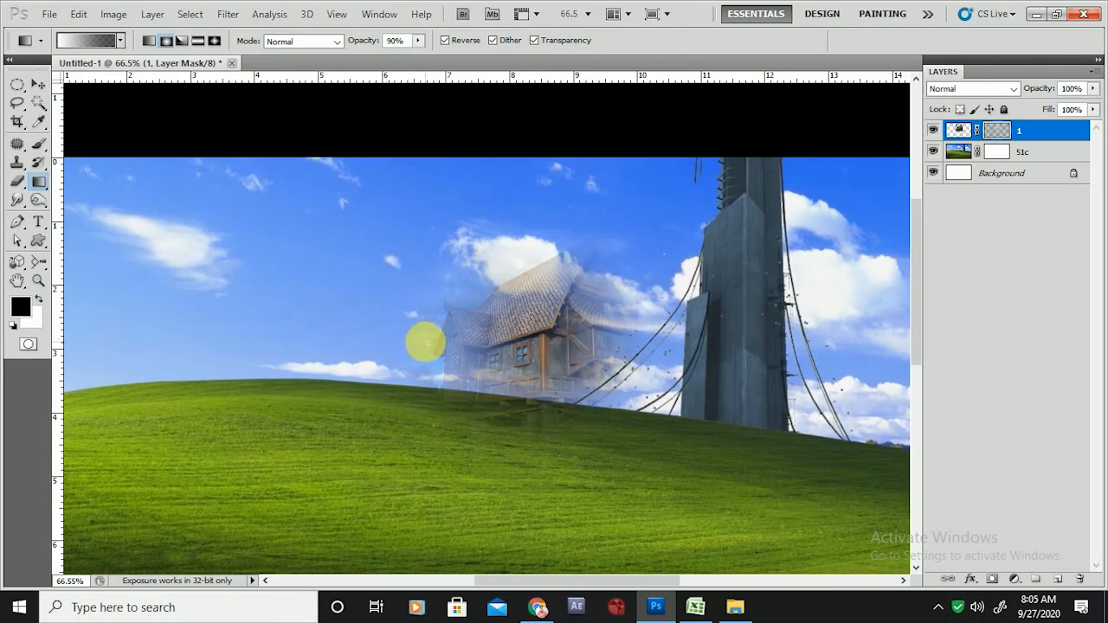
drag(545, 348, 428, 351)
drag(594, 349, 330, 350)
drag(527, 290, 626, 285)
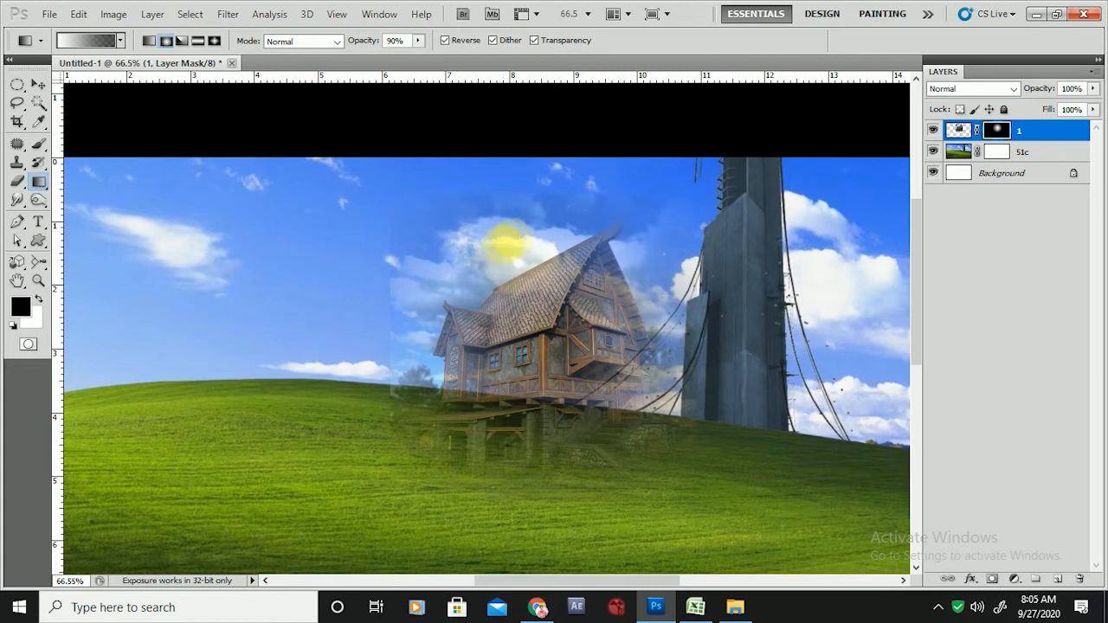
Undo the latest radial gradient, delete layer 1's mask and give the layer a new blank mask
key(ctrl+z)
key(ctrl+z)
key(ctrl+z)
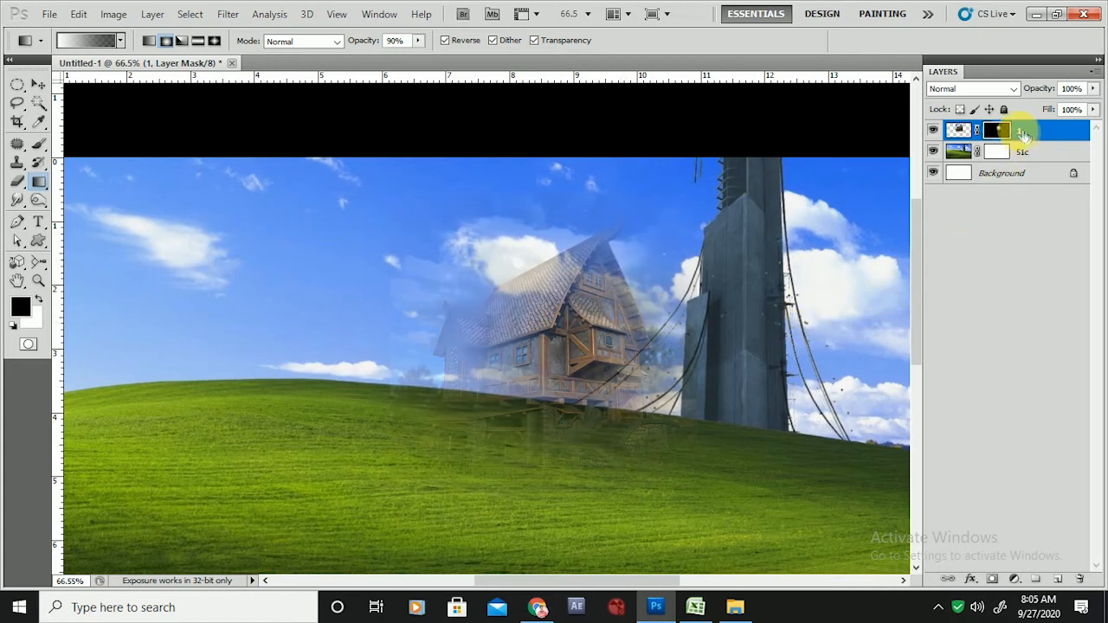
right_click(1000, 133)
click(961, 167)
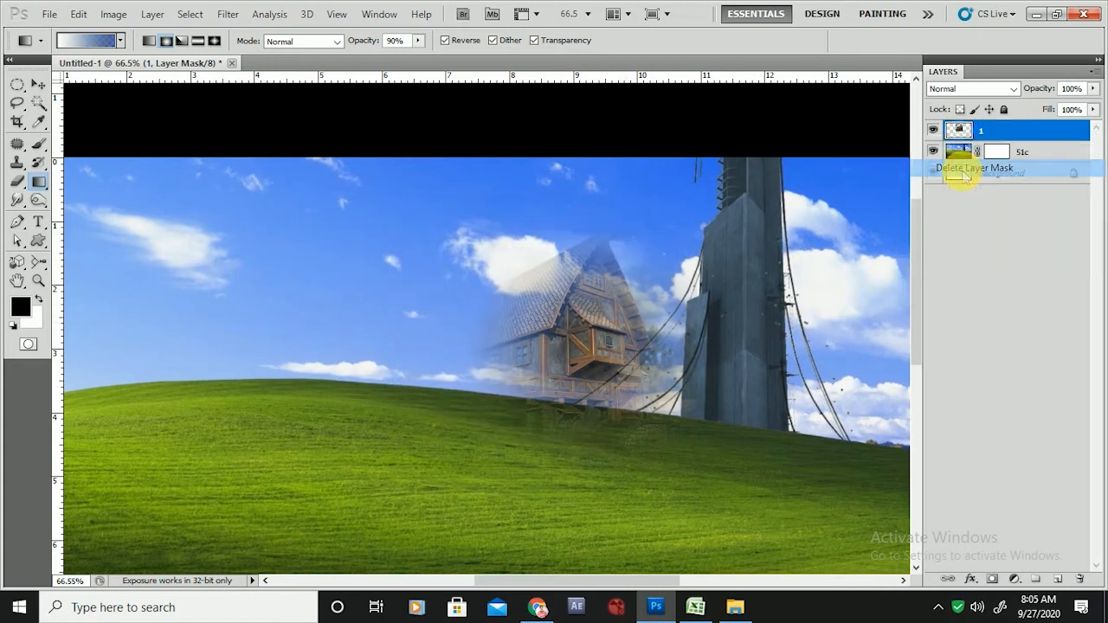
click(992, 580)
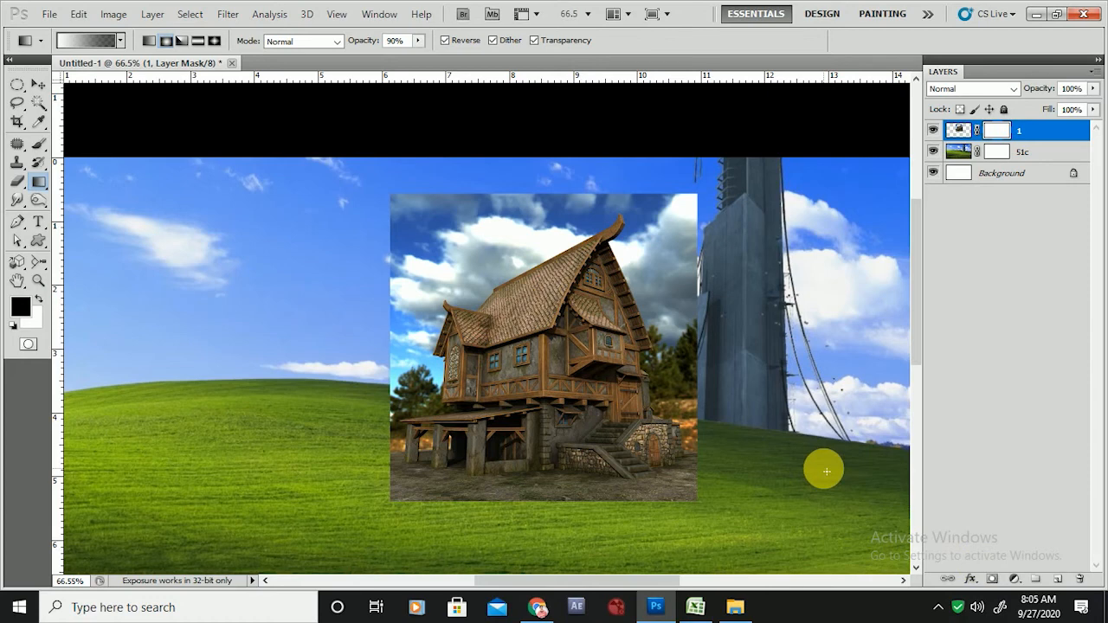
Paint black with the Brush on layer 1's mask over the sky and tree beside the house's left wall
scroll(507, 227, up, 3)
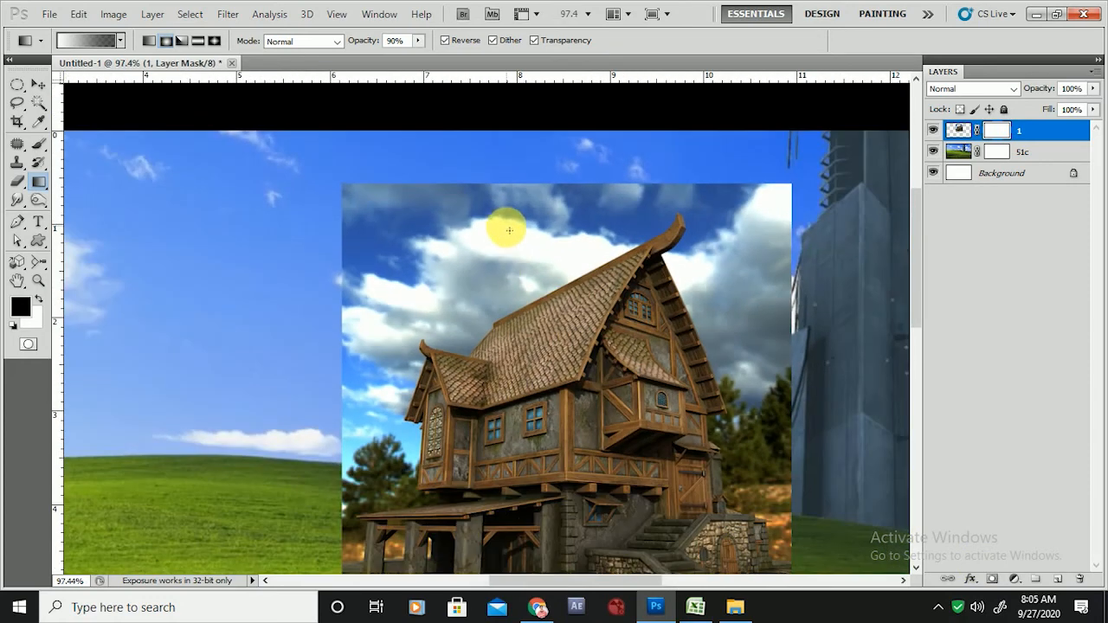
scroll(509, 227, down, 2)
scroll(416, 450, up, 5)
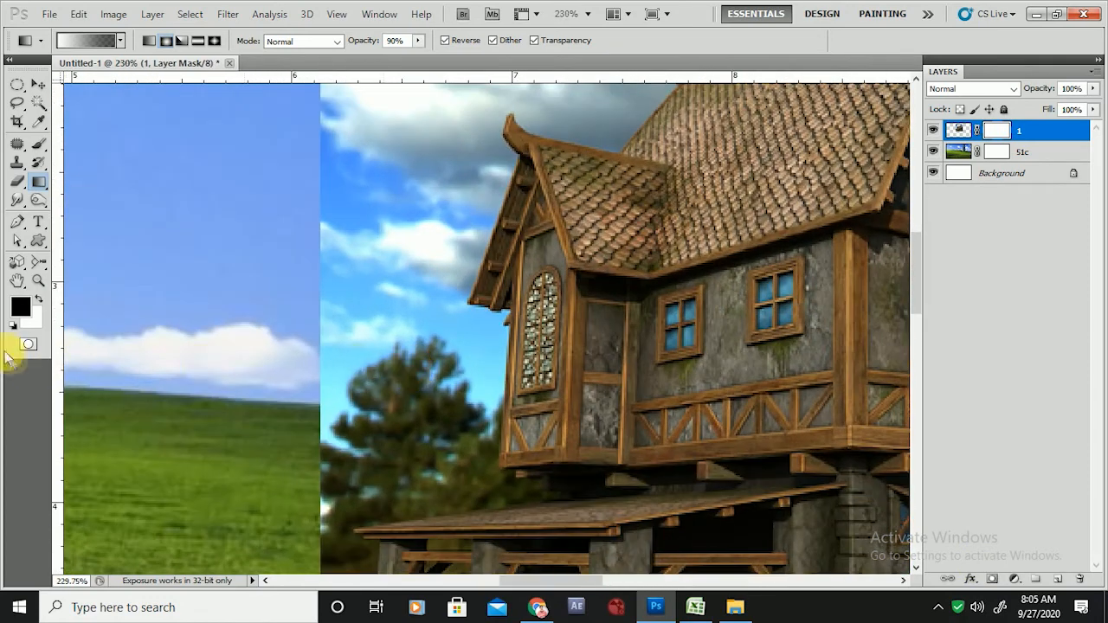
key(b)
mouse_move(446, 306)
mouse_down()
mouse_move(436, 307)
mouse_move(459, 325)
mouse_move(439, 576)
mouse_up()
drag(470, 267, 437, 266)
Paint black with the Brush at 72% opacity on layer 1's mask over the sky and tree beside the house
scroll(509, 357, down, 4)
mouse_move(486, 184)
mouse_down()
mouse_move(462, 297)
mouse_move(429, 282)
mouse_up()
scroll(437, 298, down, 3)
drag(576, 165, 476, 148)
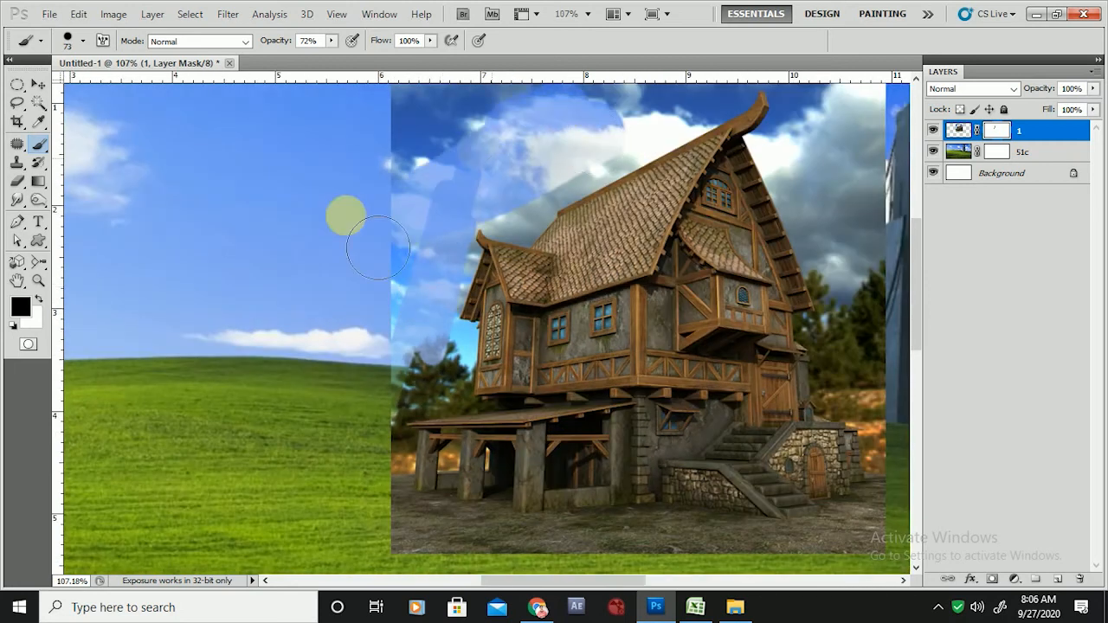
Delete layer 1 containing the wooden house
scroll(554, 277, down, 3)
scroll(560, 283, down, 1)
scroll(593, 208, down, 1)
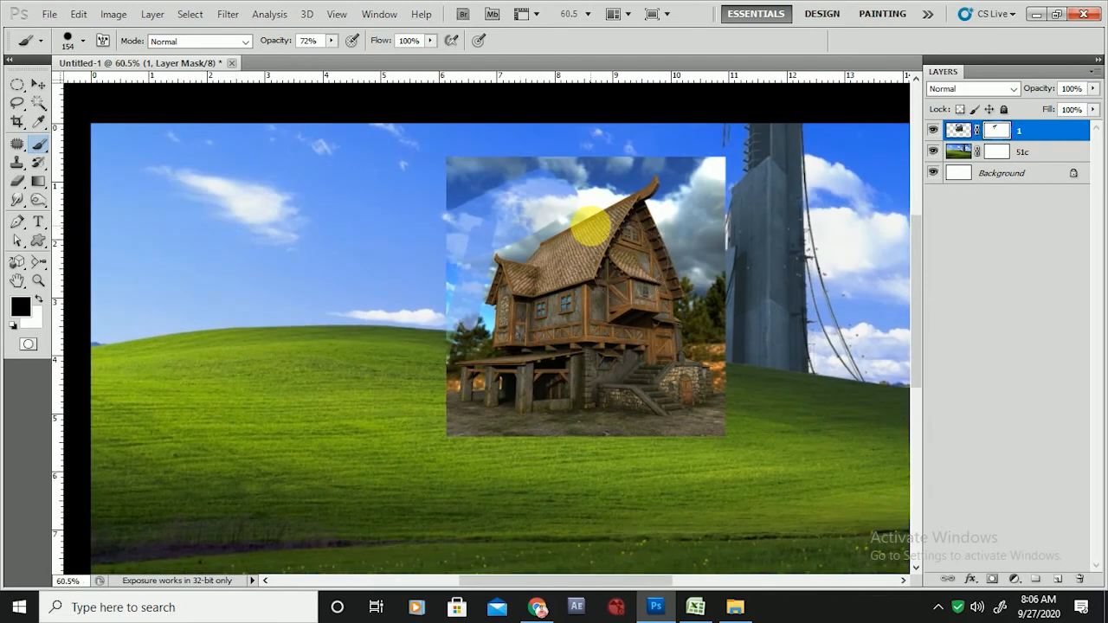
key(v)
key(Delete)
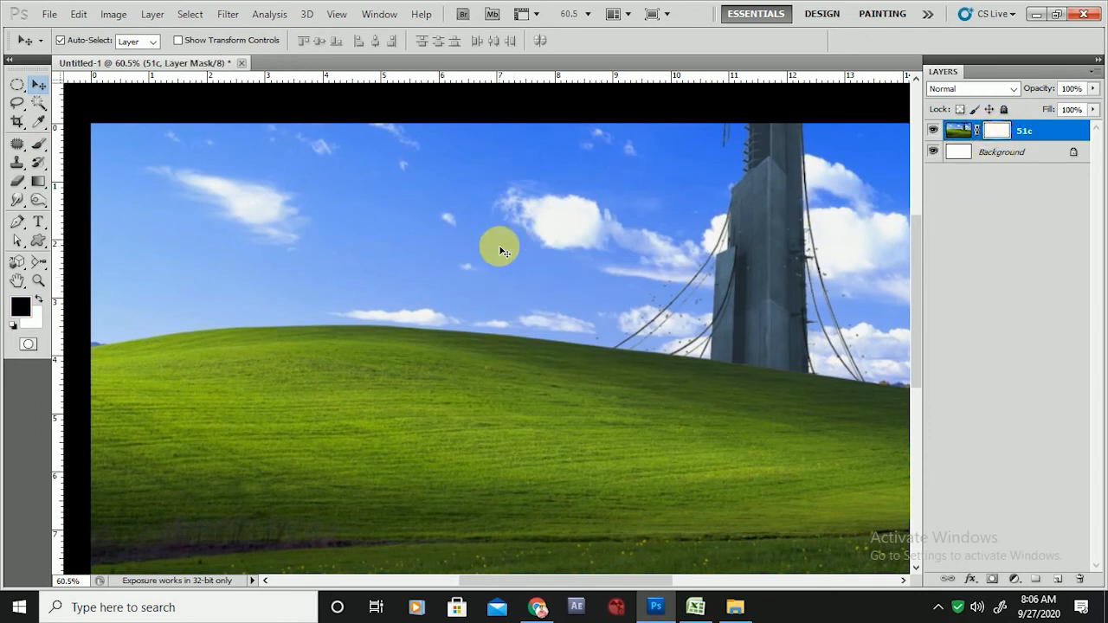
Trace a Pen path along the hill's crest and up the tower's left edge to just above the image
scroll(515, 256, down, 1)
key(p)
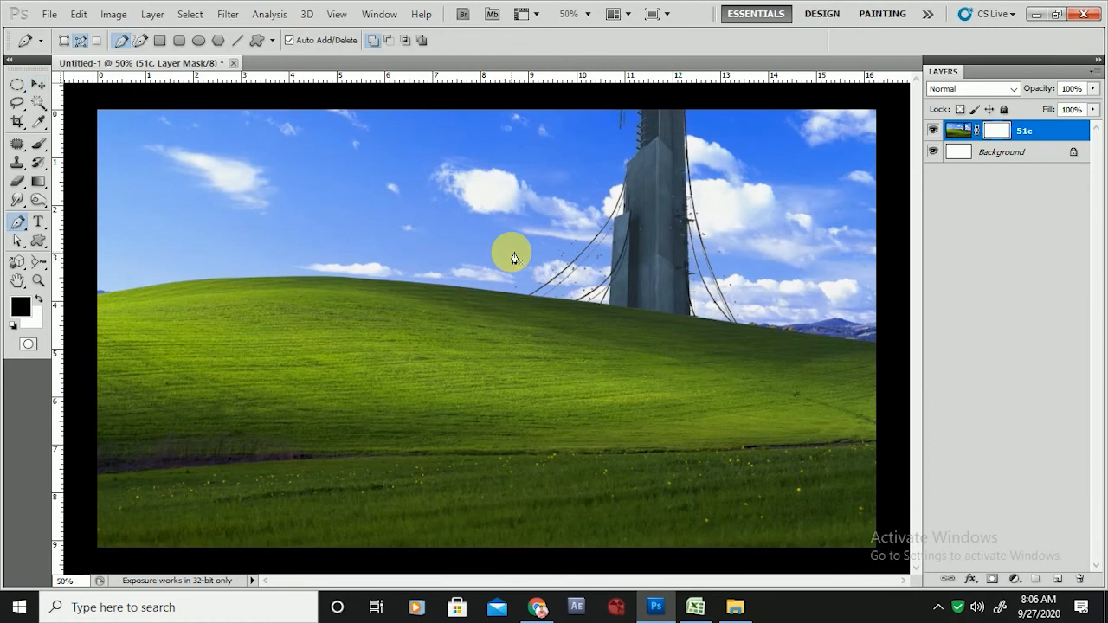
scroll(72, 390, up, 7)
drag(127, 321, 301, 333)
scroll(437, 320, up, 3)
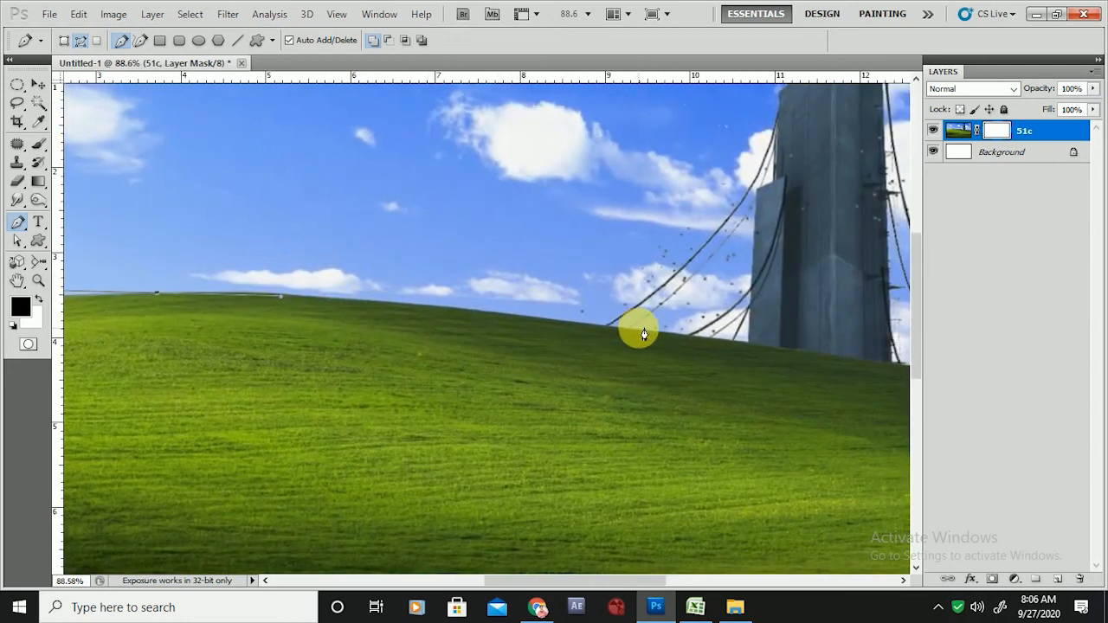
click(640, 330)
click(673, 337)
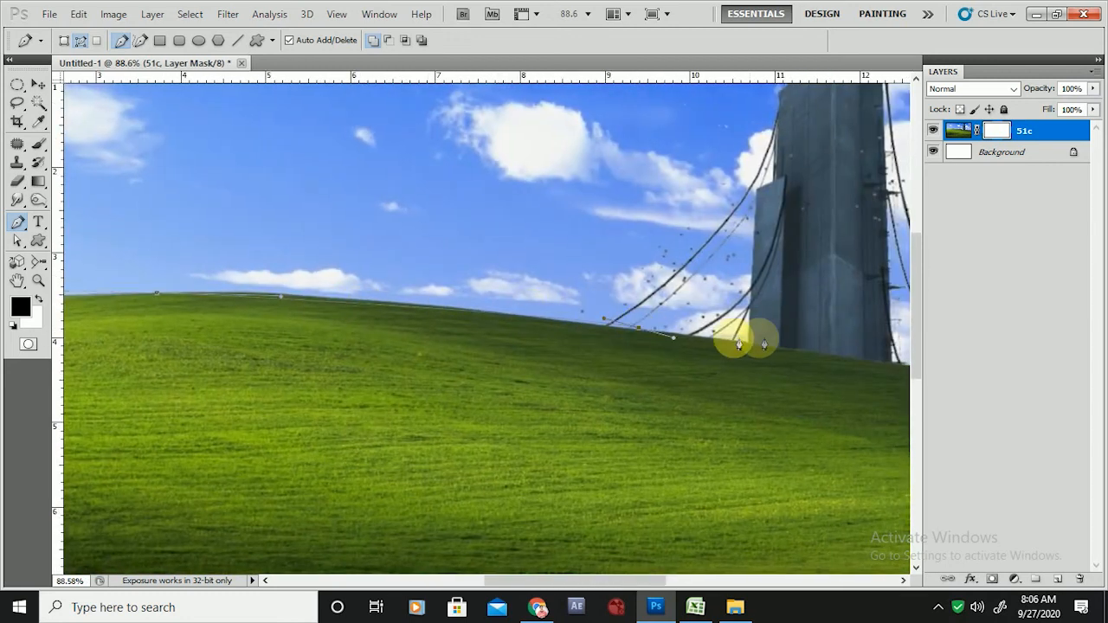
click(750, 341)
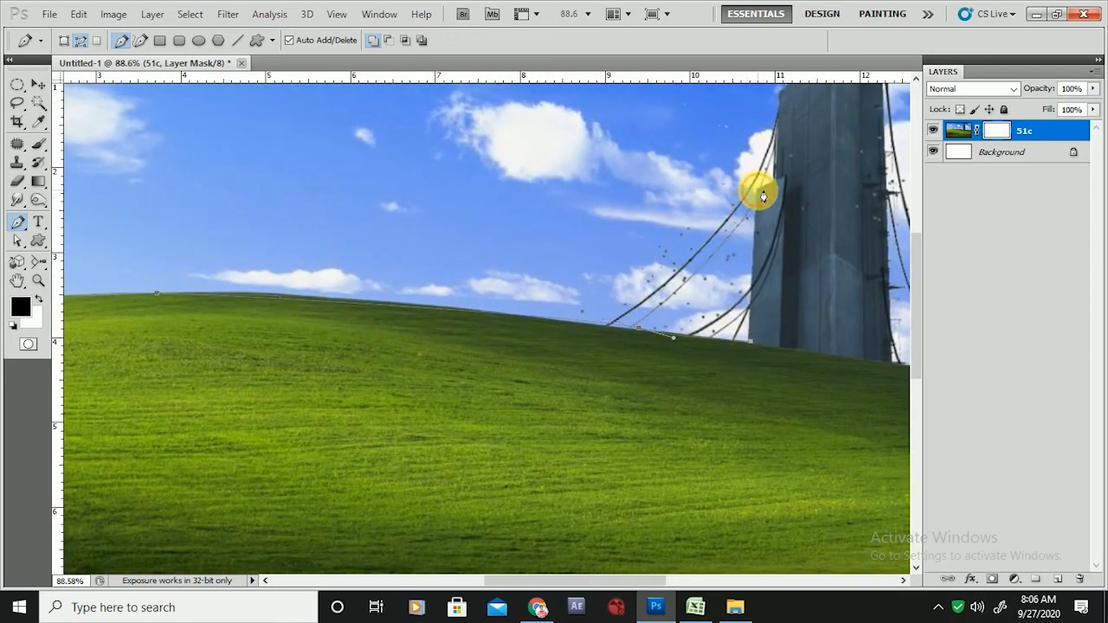
drag(754, 186, 502, 413)
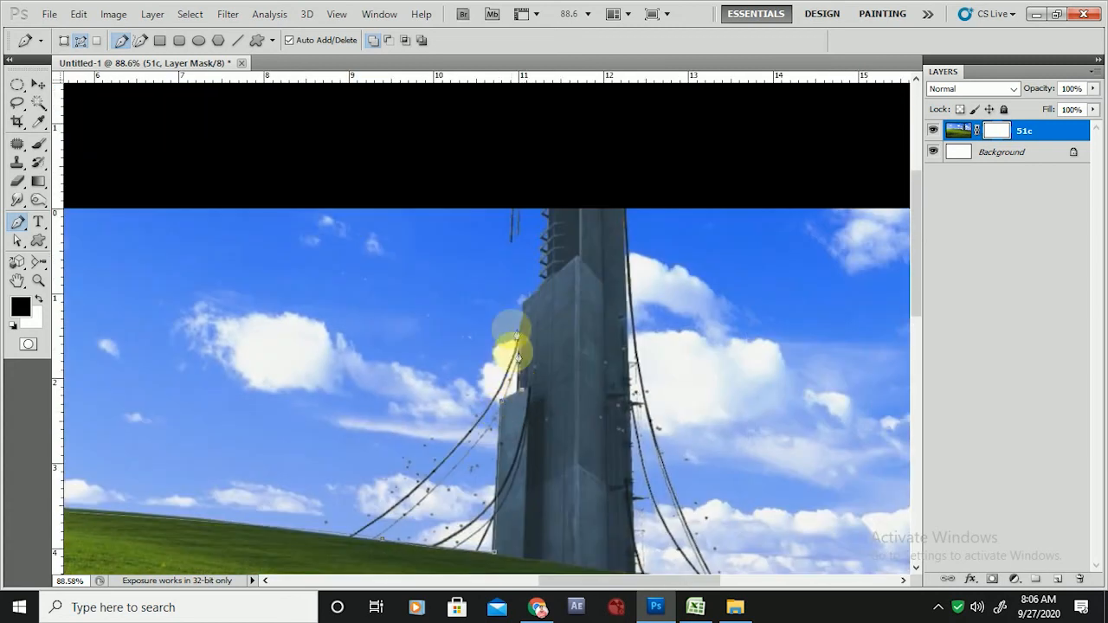
click(538, 187)
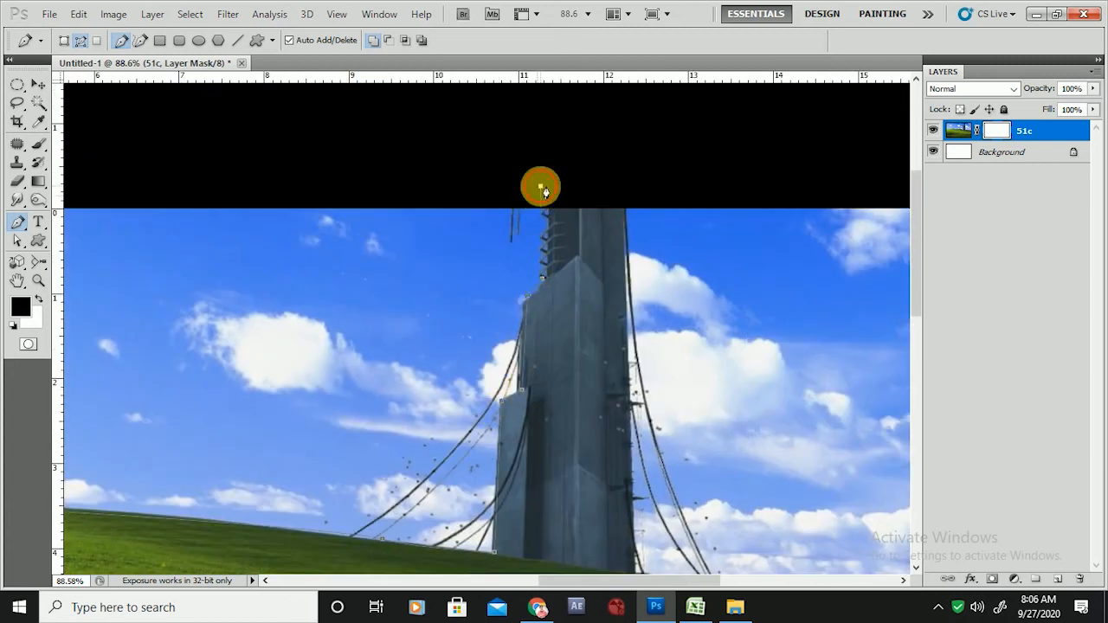
Close the path around the outside of the sky area and convert it into a selection
scroll(581, 206, down, 6)
drag(235, 143, 214, 146)
click(214, 218)
drag(212, 236, 206, 296)
drag(211, 324, 212, 334)
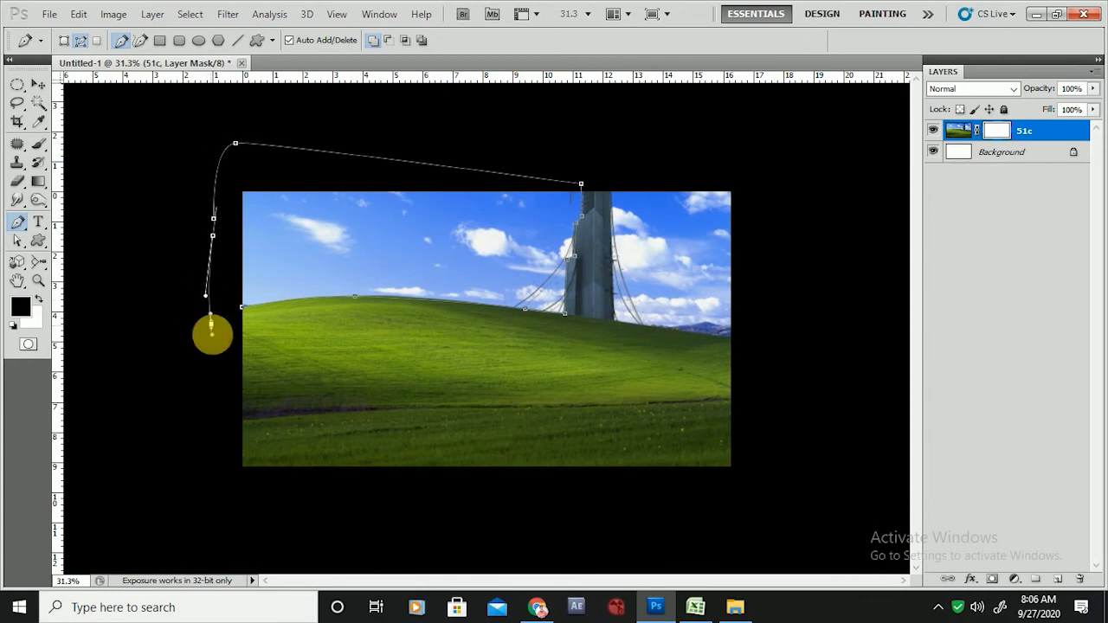
click(243, 313)
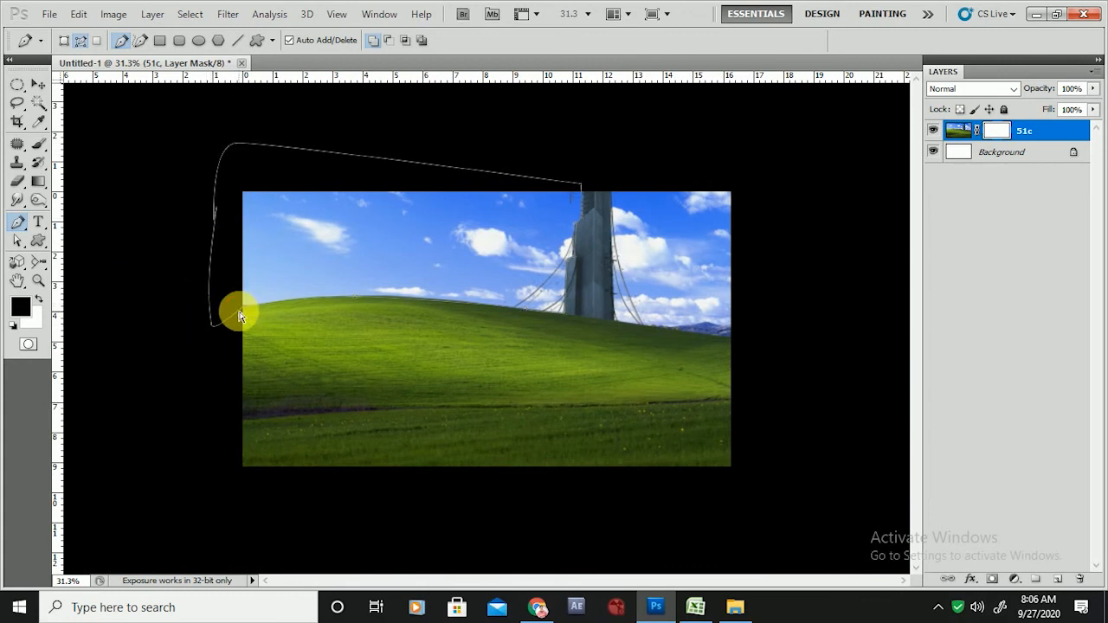
scroll(320, 277, up, 3)
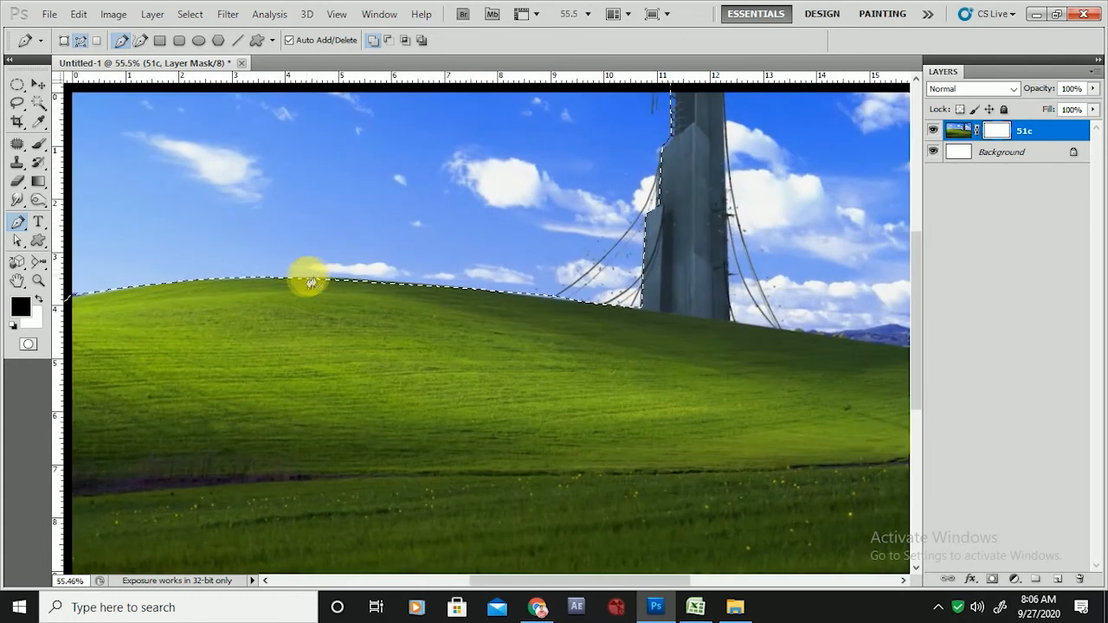
scroll(650, 303, down, 2)
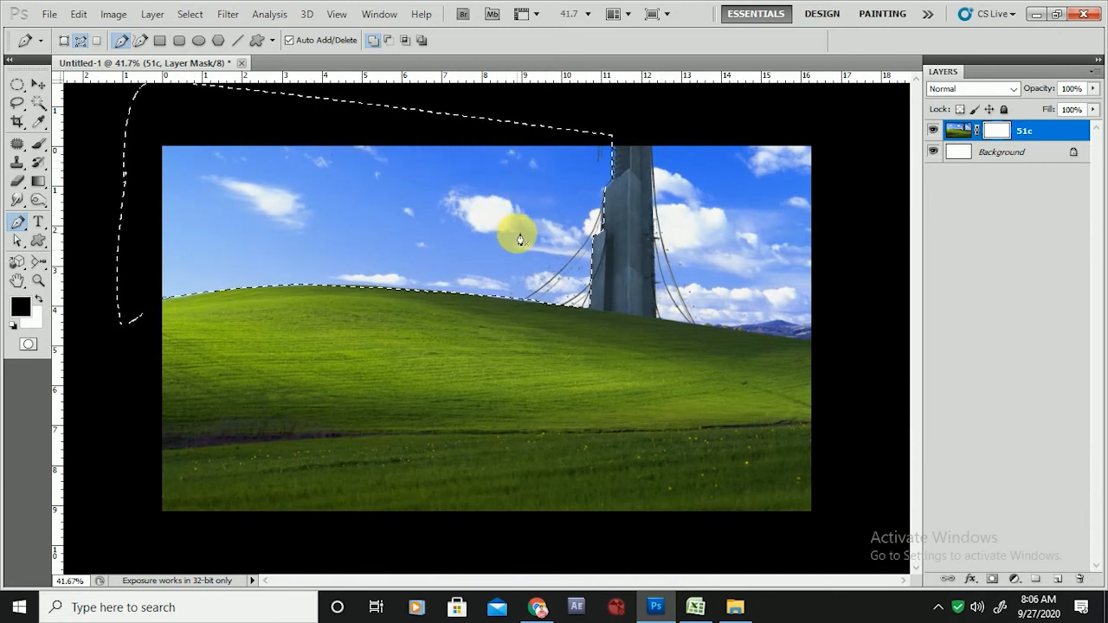
Delete layer 51c's existing layer mask and add a new one from the sky selection
right_click(1002, 139)
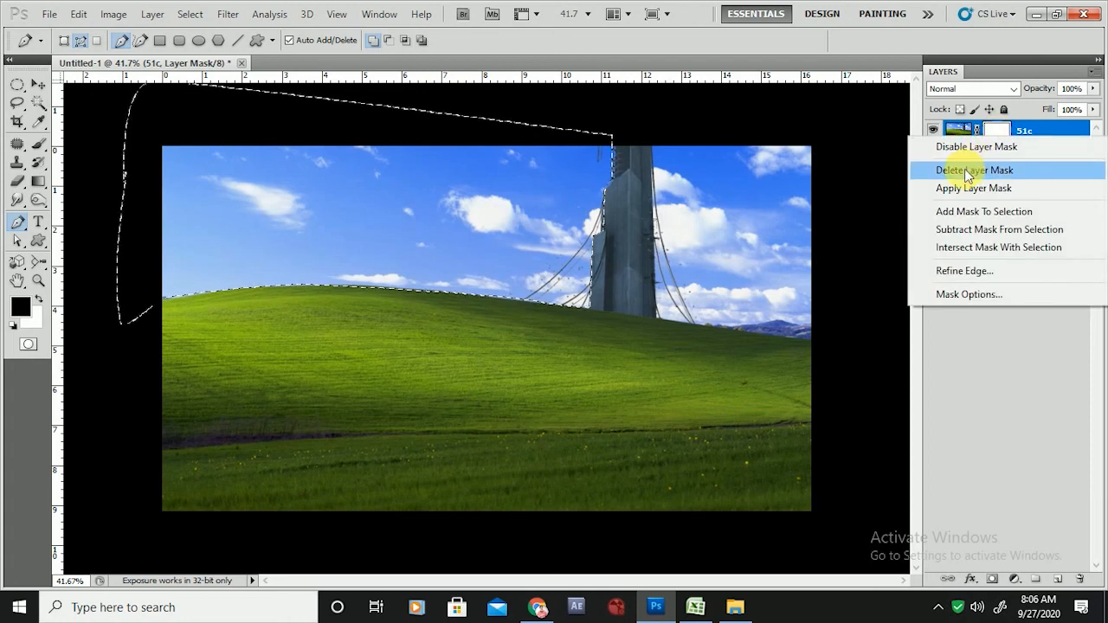
click(970, 171)
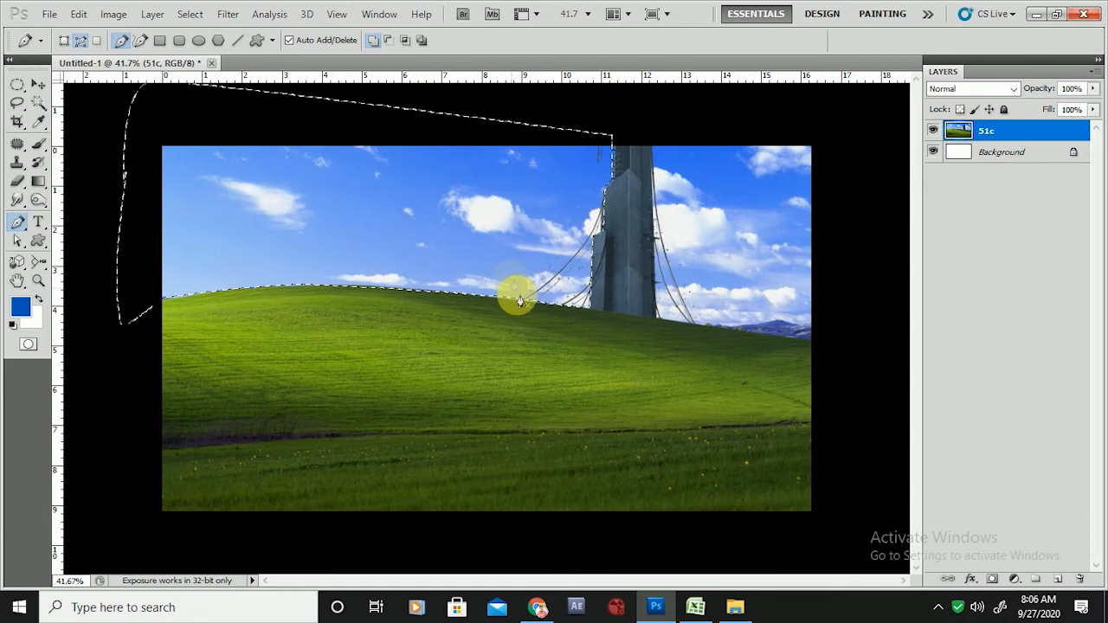
click(992, 579)
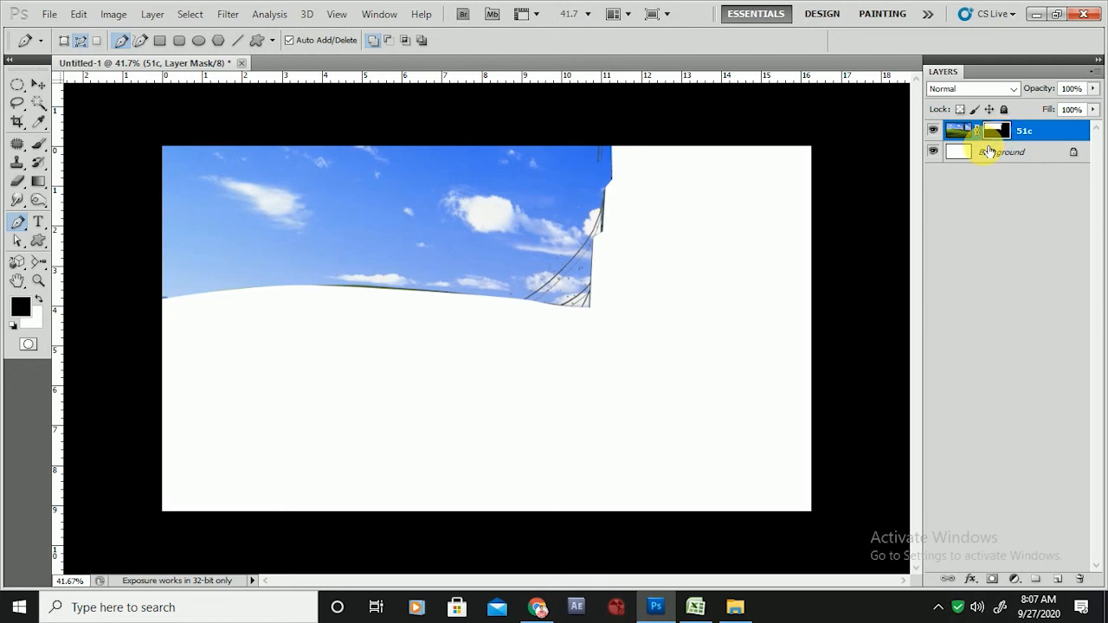
Invert layer 51c's mask to hide the sky left of the tower and keep the rest of the landscape
key(ctrl+i)
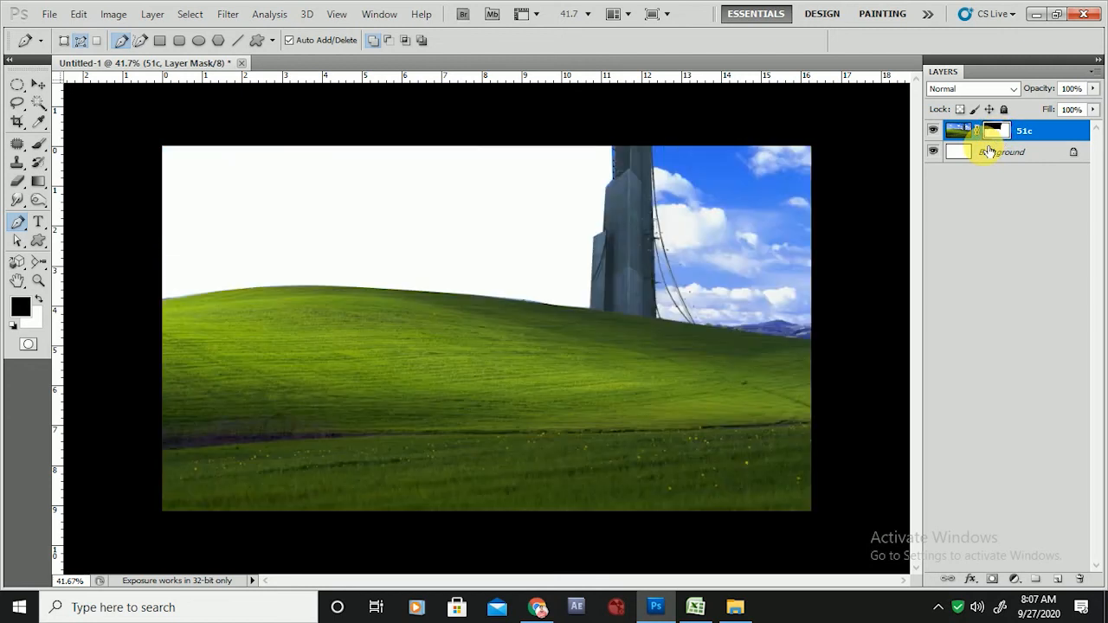
key(ctrl+i)
key(ctrl+i)
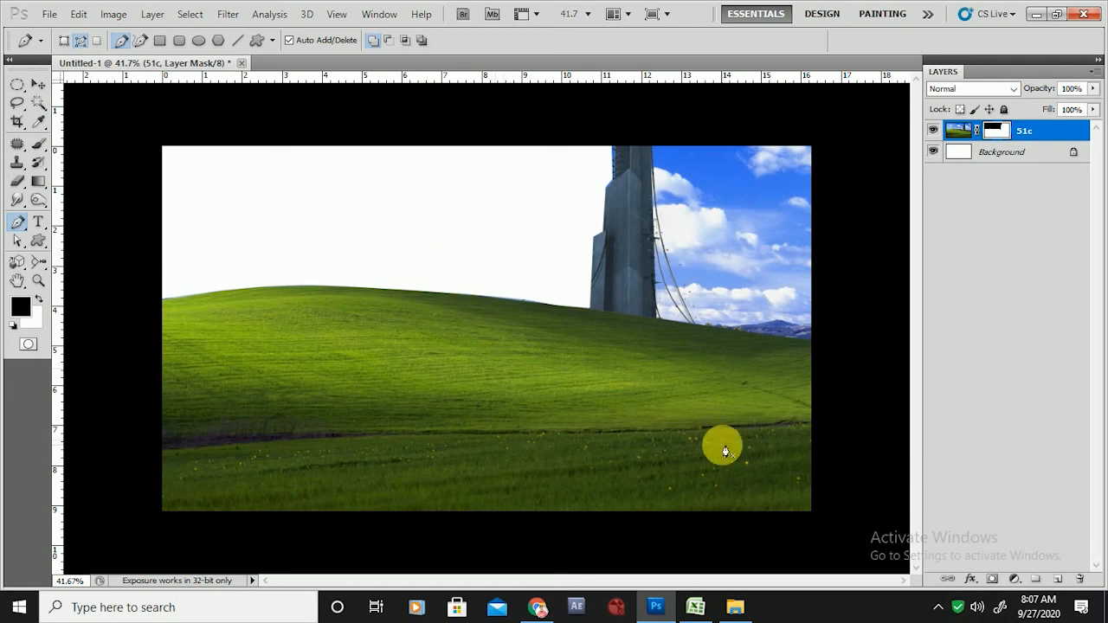
scroll(561, 173, up, 2)
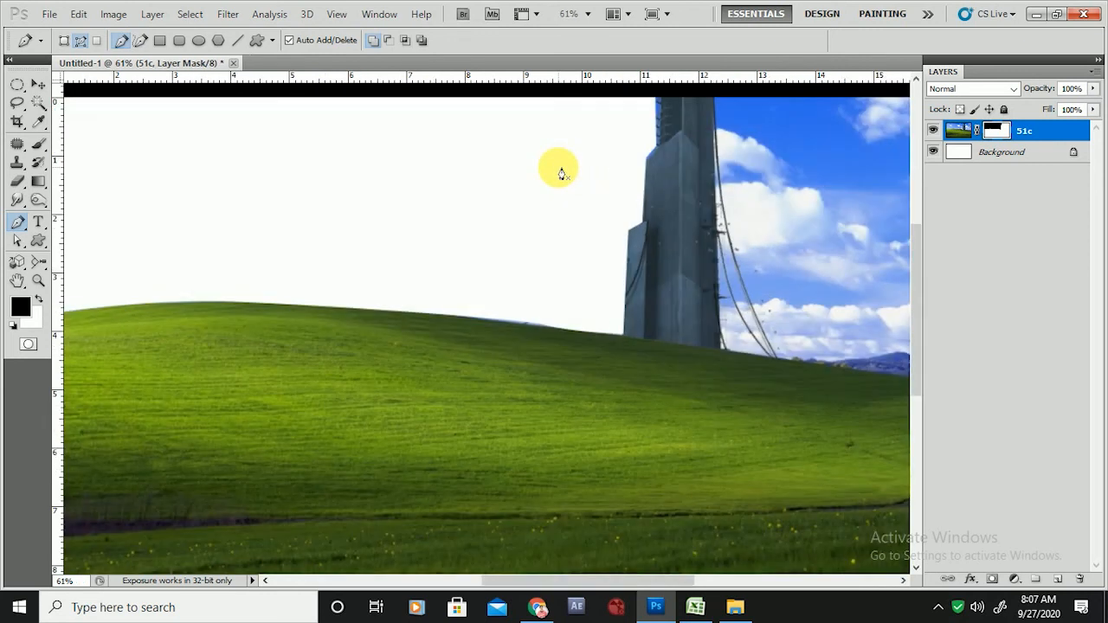